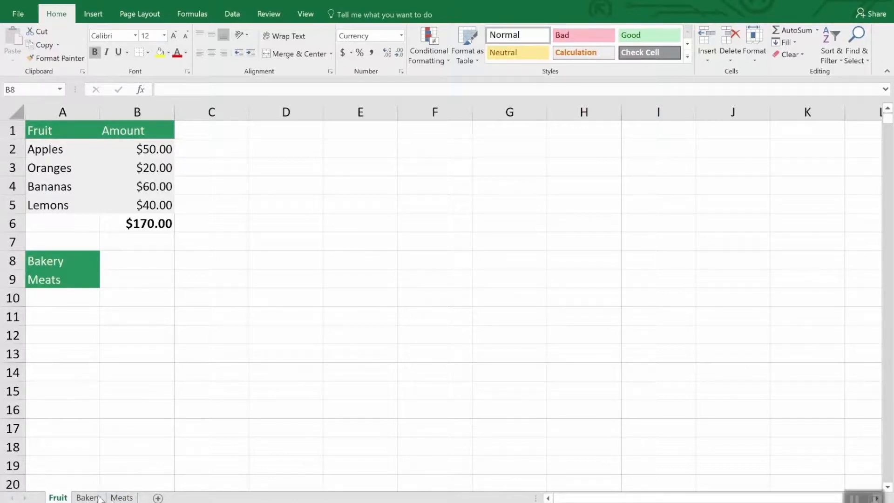
Create a copy of the Fruit sheet in Inventory.xlsx, placed before the original Fruit sheet
click(122, 498)
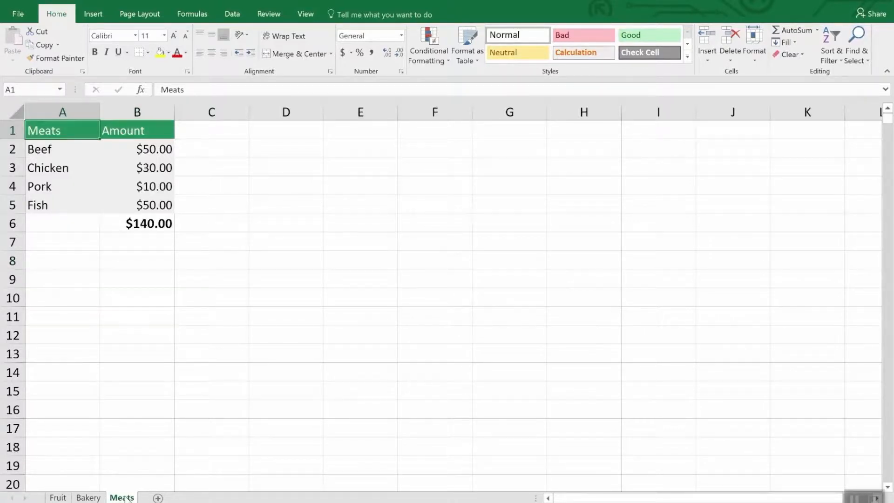
click(63, 497)
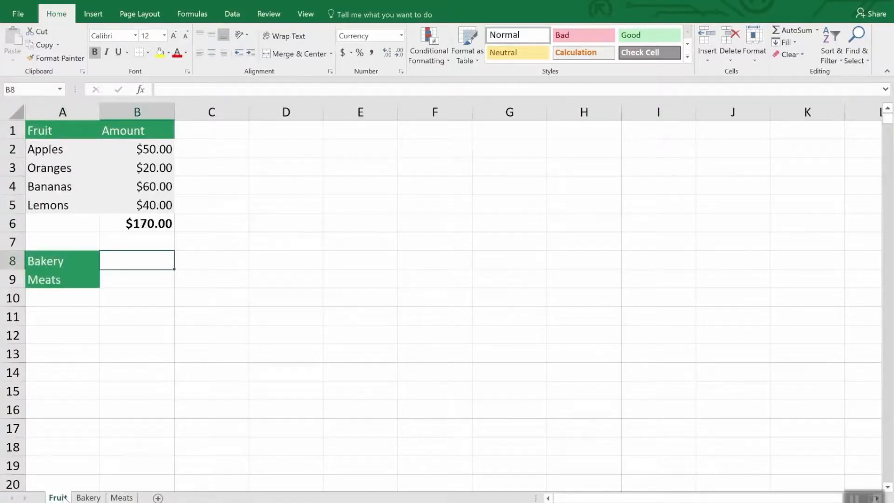
right_click(62, 497)
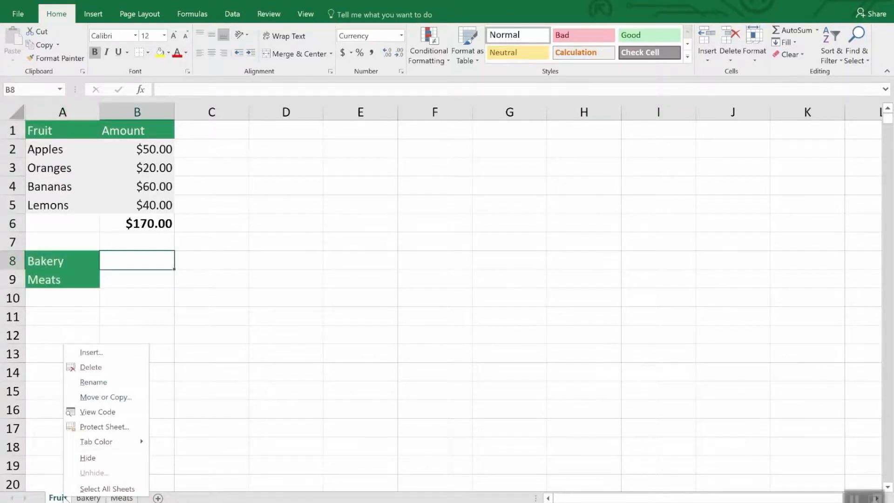
click(115, 400)
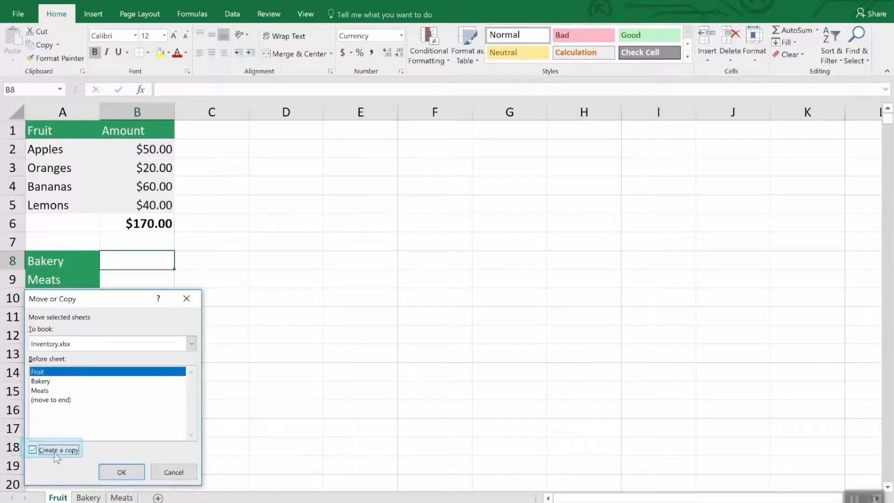
click(121, 472)
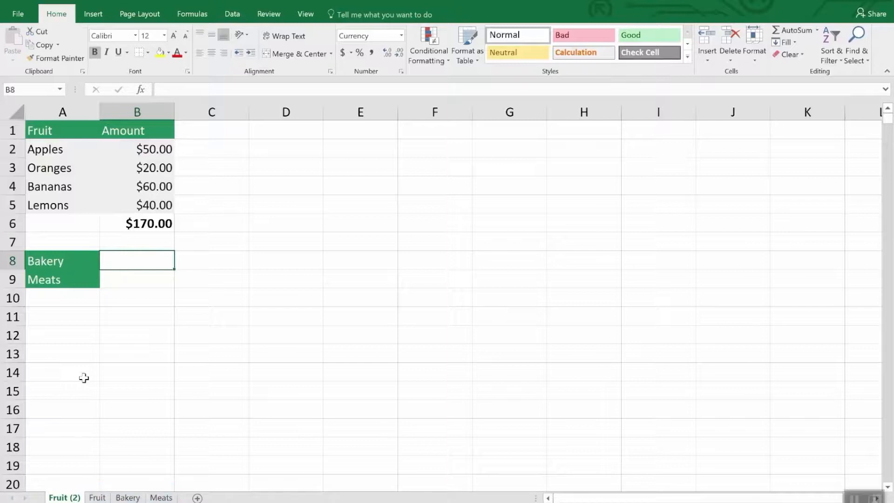
Delete the duplicate Fruit (2) sheet from the workbook
right_click(54, 498)
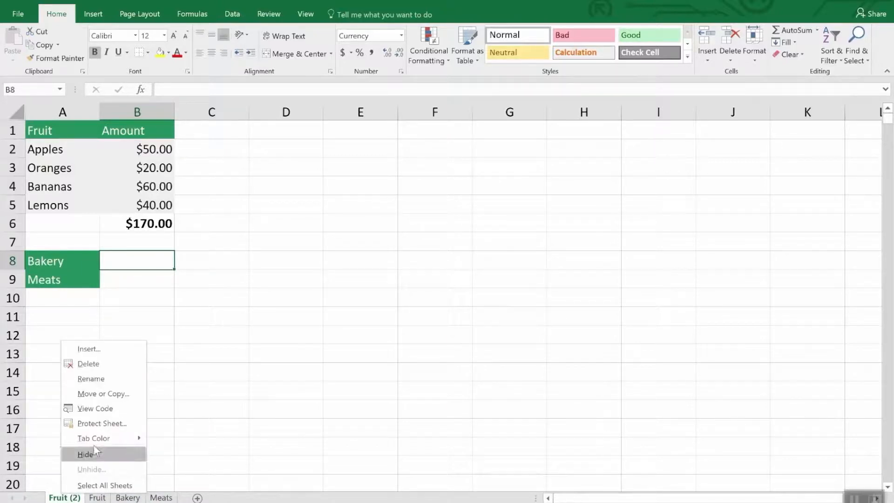
click(96, 358)
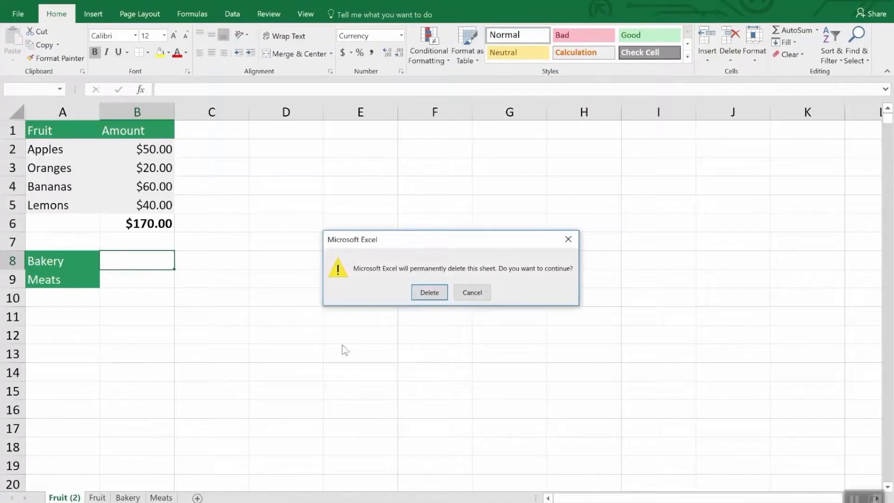
click(427, 292)
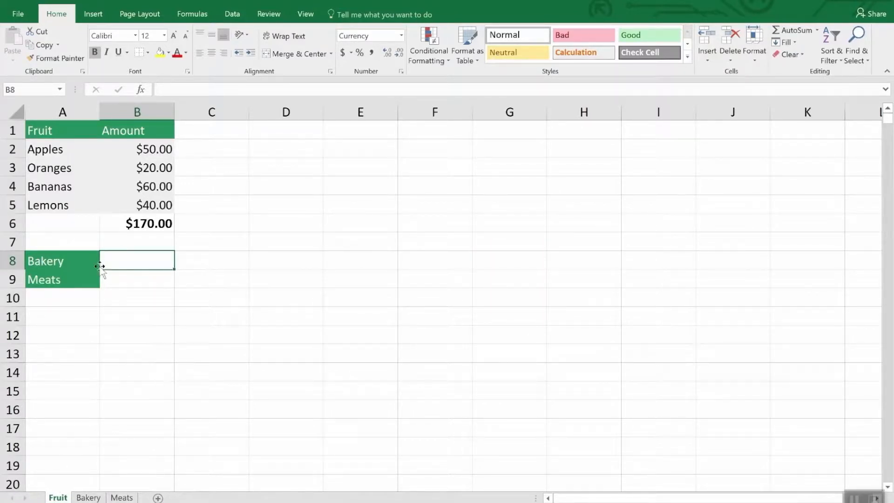
Enter a SUM formula in cell B8 of the Fruit sheet that references the total in Bakery!B7
click(133, 263)
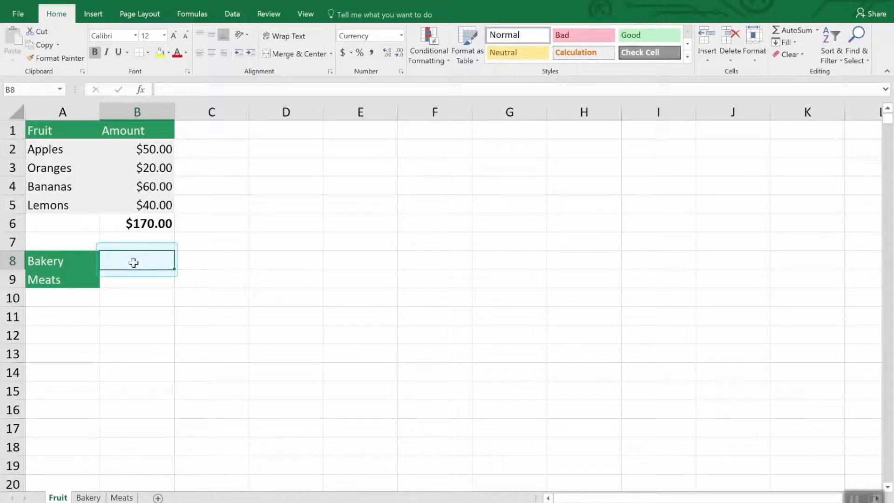
text(=)
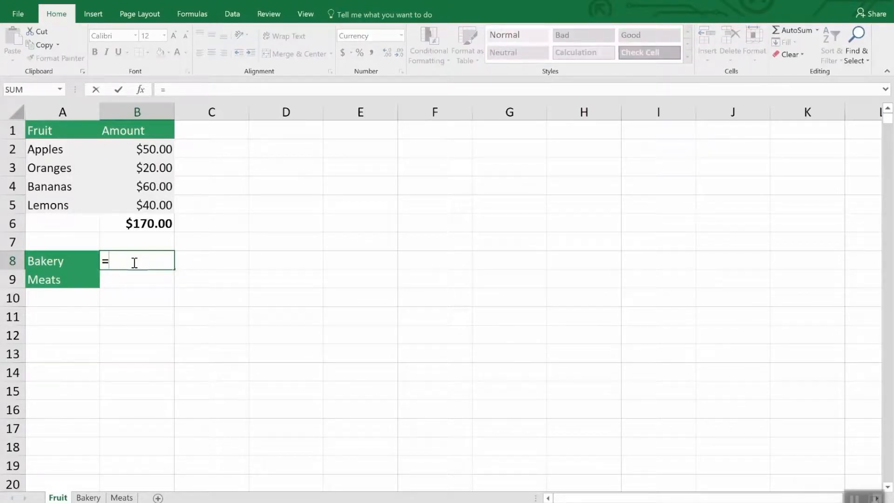
text(sum)
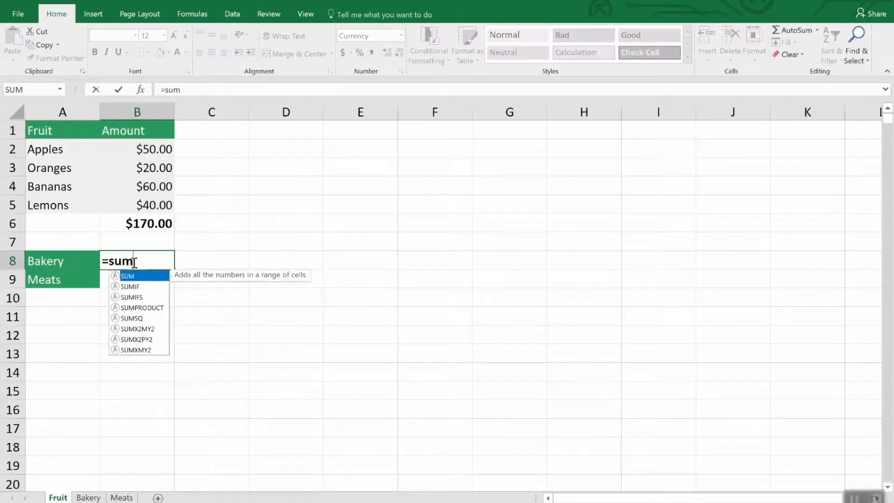
text(()
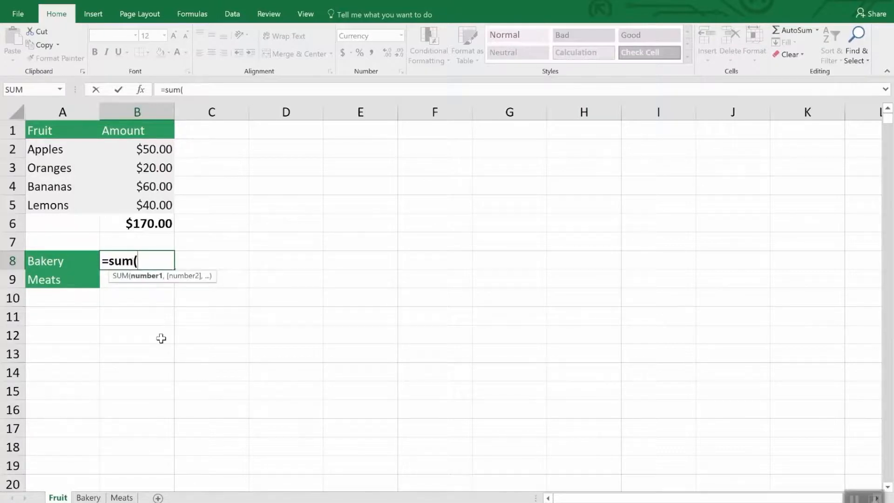
click(93, 497)
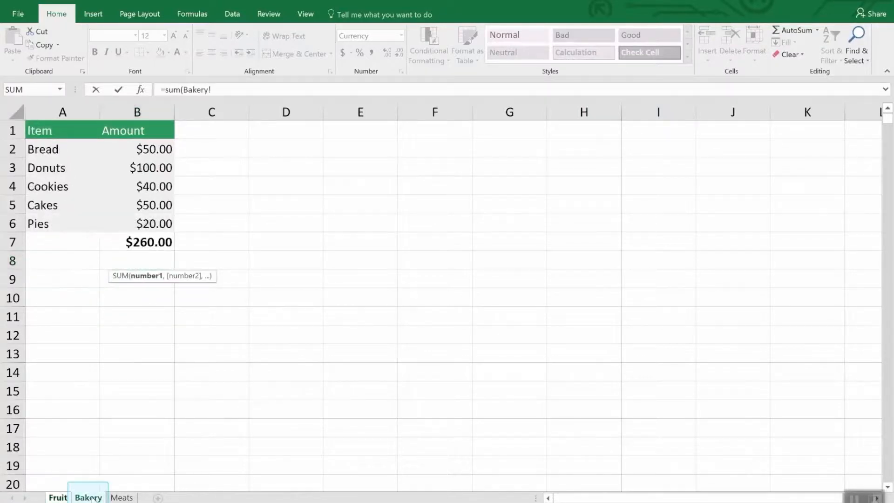
click(156, 241)
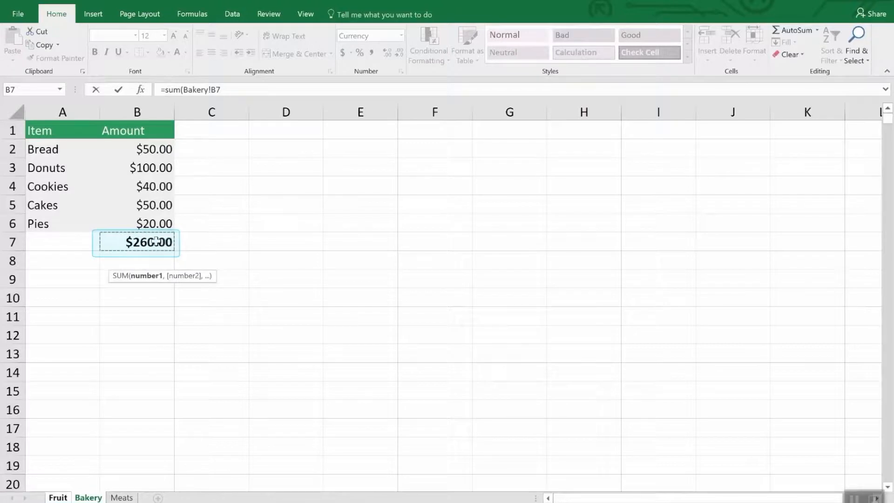
key(Return)
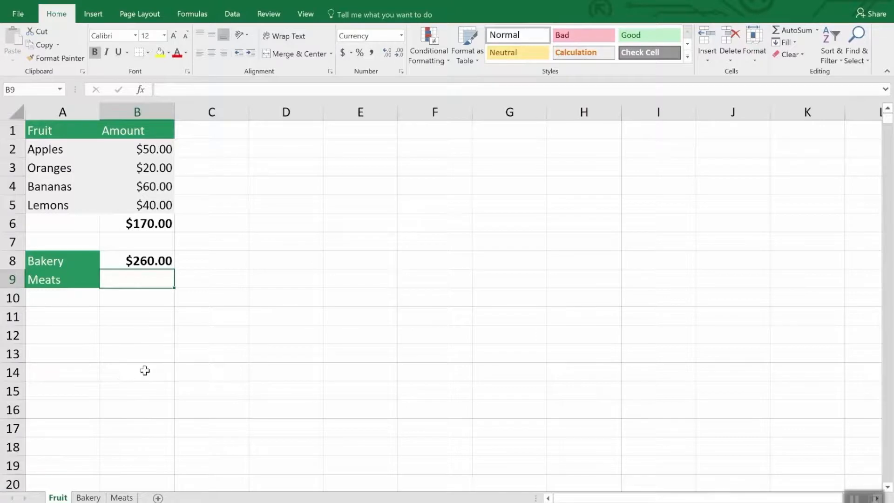
Enter a SUM formula in cell B9 of the Fruit sheet that adds Meats!B3 and Meats!B5
text(=sum()
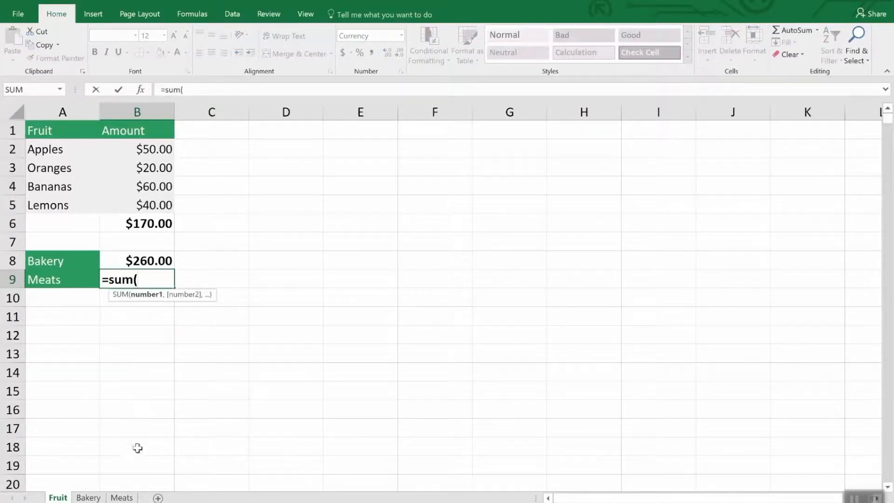
click(132, 497)
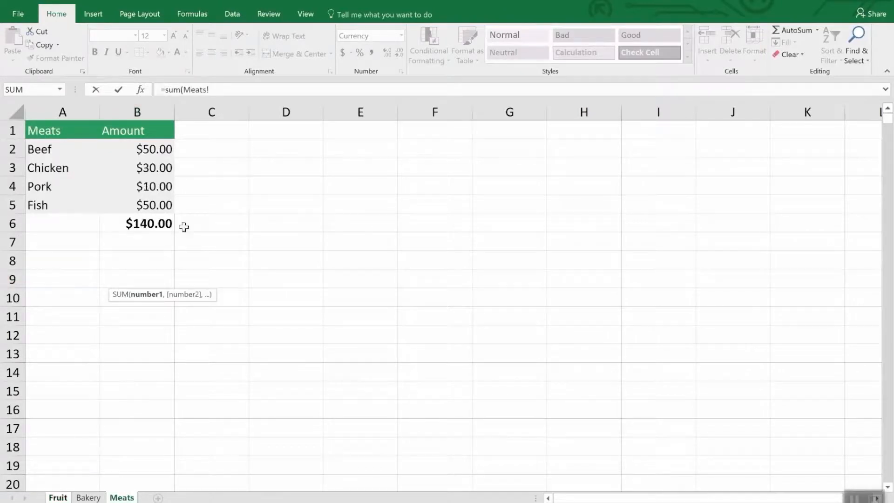
click(158, 168)
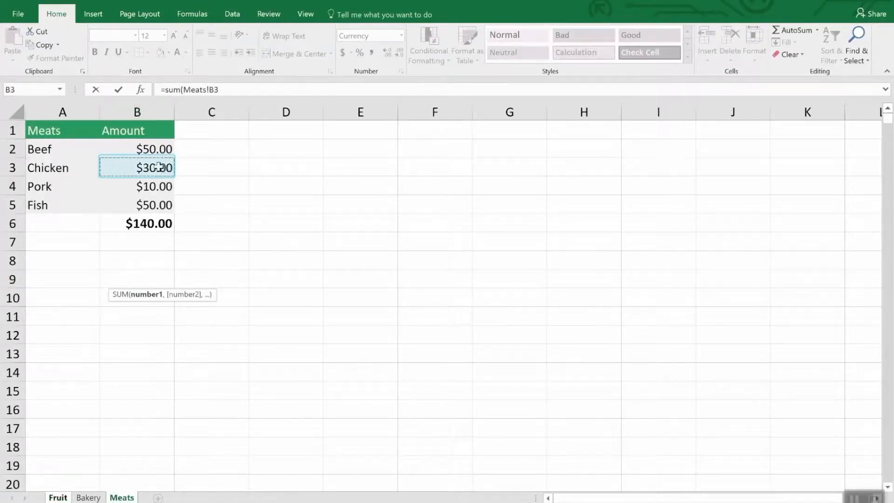
text(,)
click(159, 205)
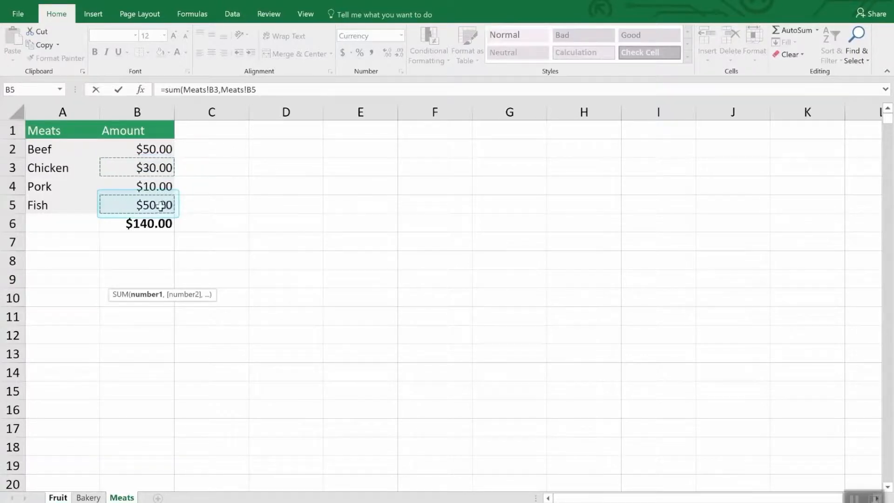
key(Return)
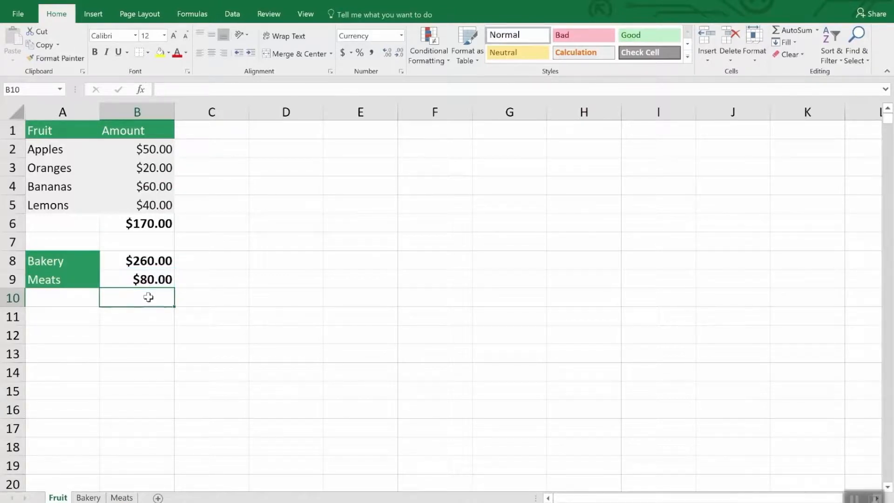
Edit the SUM formula in cell B8 so that its sheet reference points to Meats
click(150, 262)
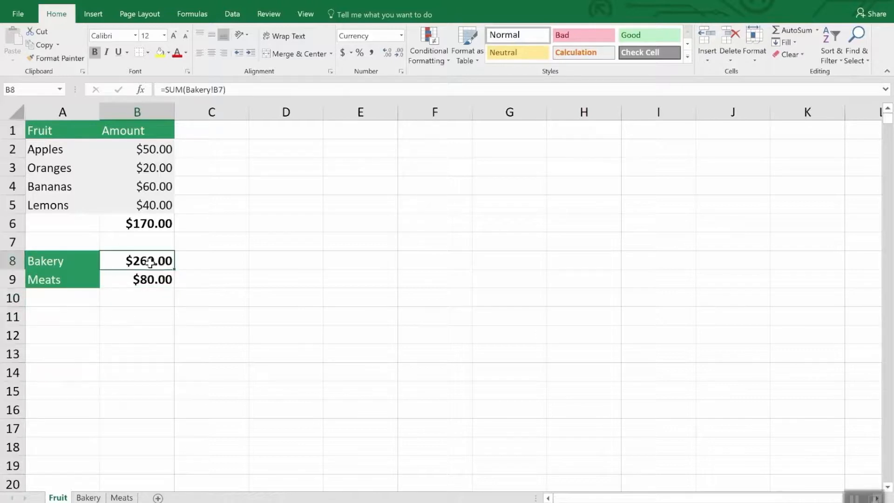
click(246, 90)
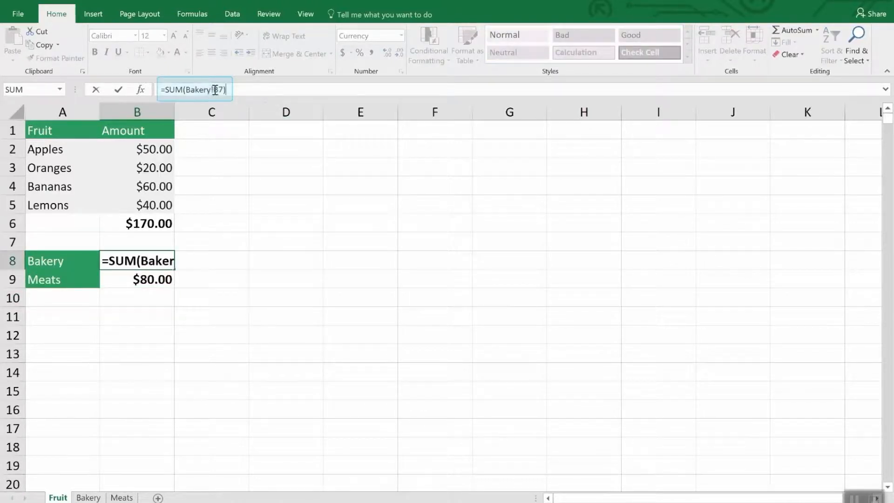
drag(216, 90, 187, 90)
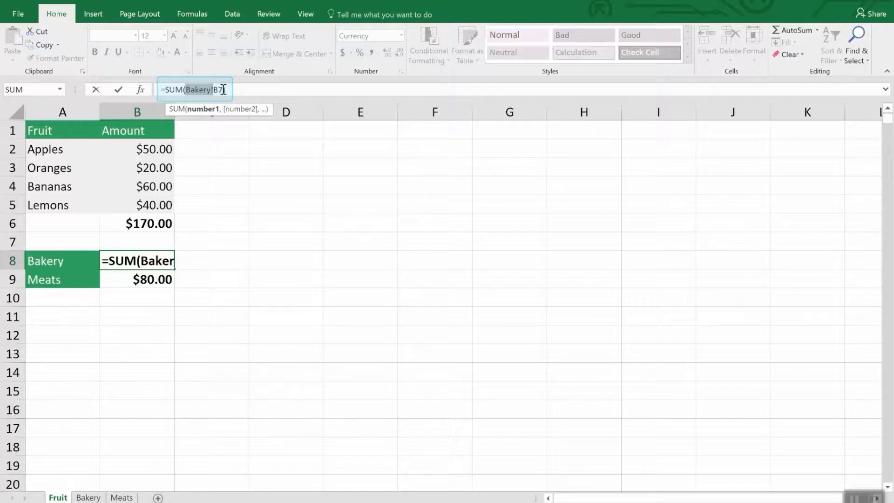
text())
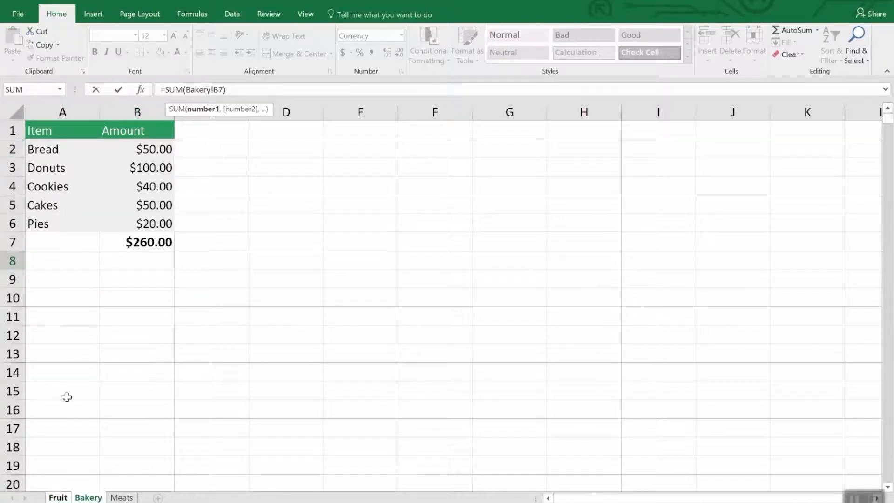
click(122, 497)
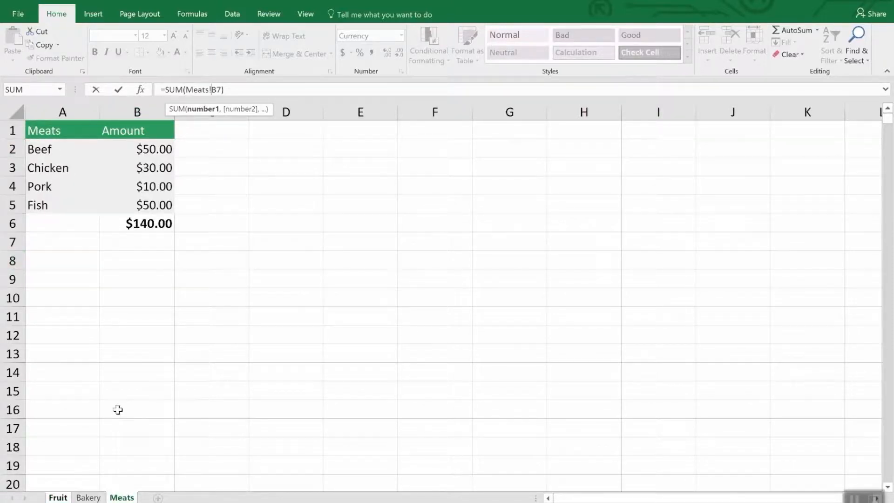
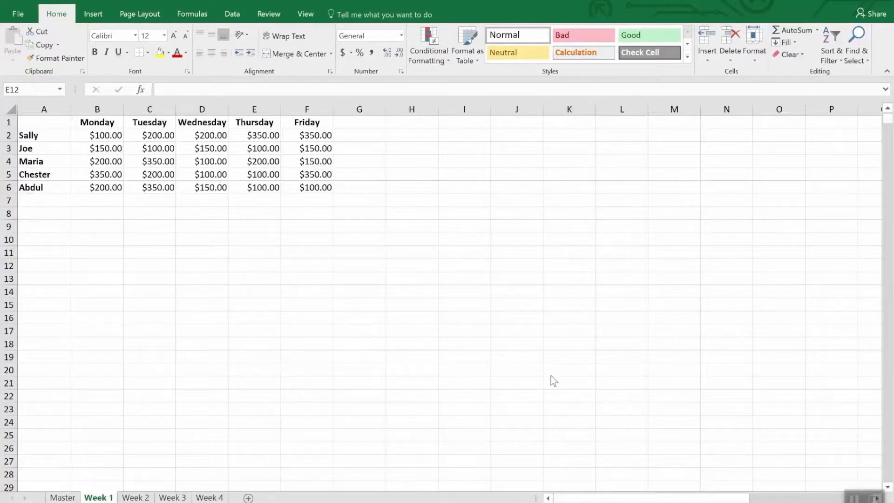
Start a consolidation at cell A1 of the Master sheet, keeping Sum as its function
click(173, 497)
click(208, 497)
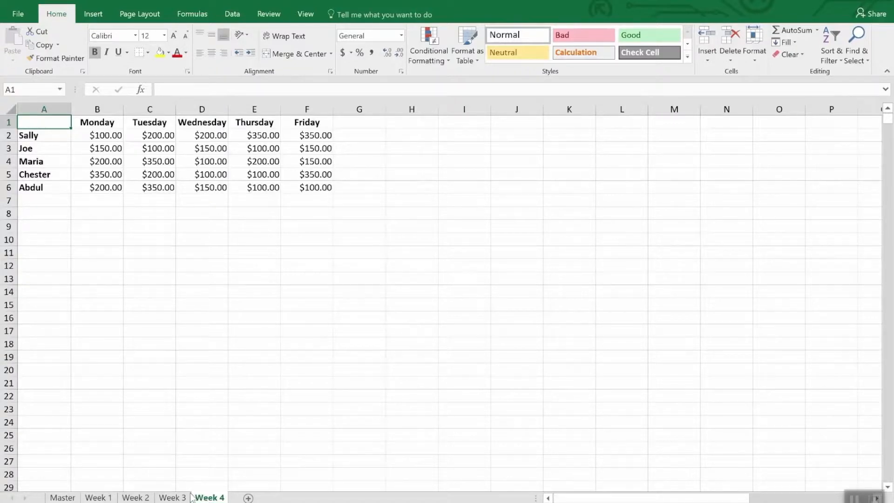
click(63, 498)
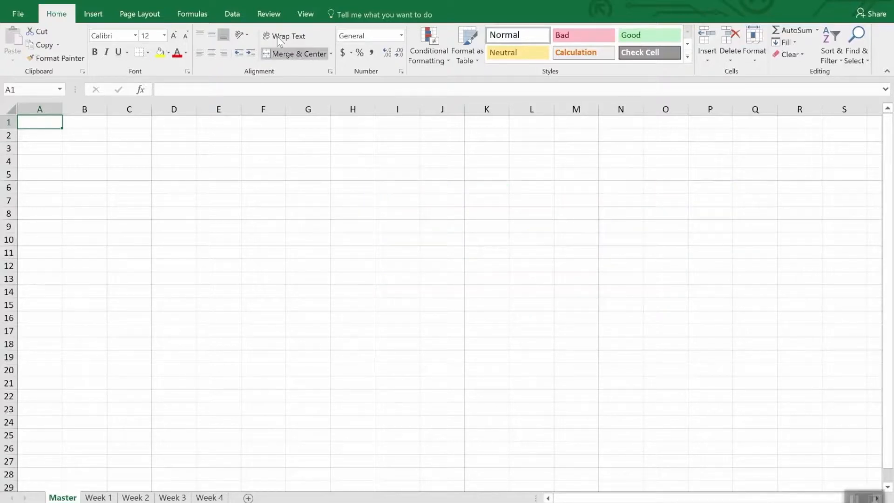
click(234, 14)
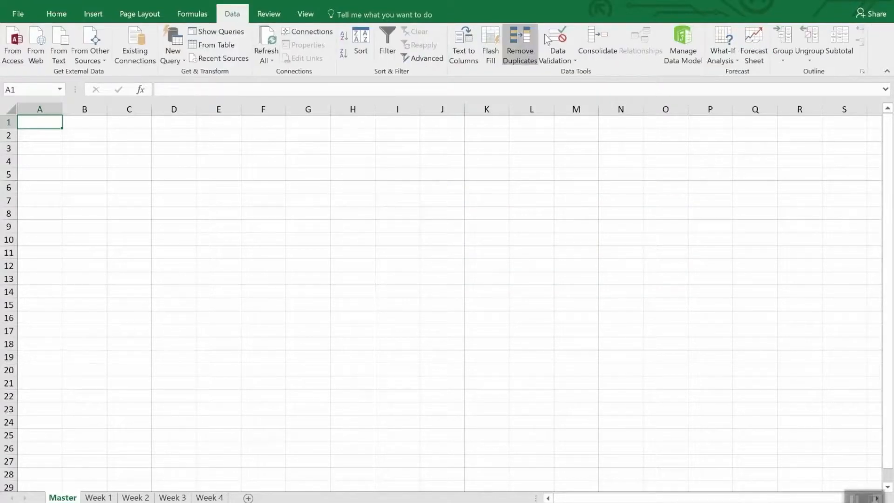
click(596, 39)
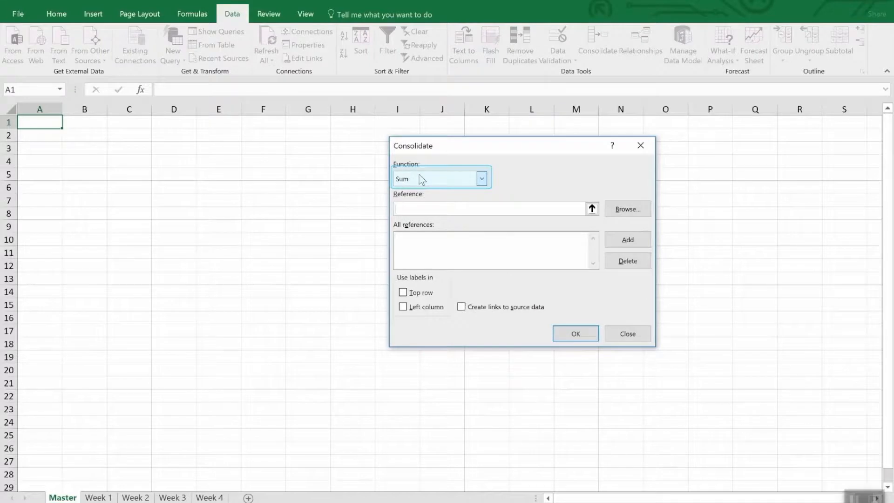
click(483, 179)
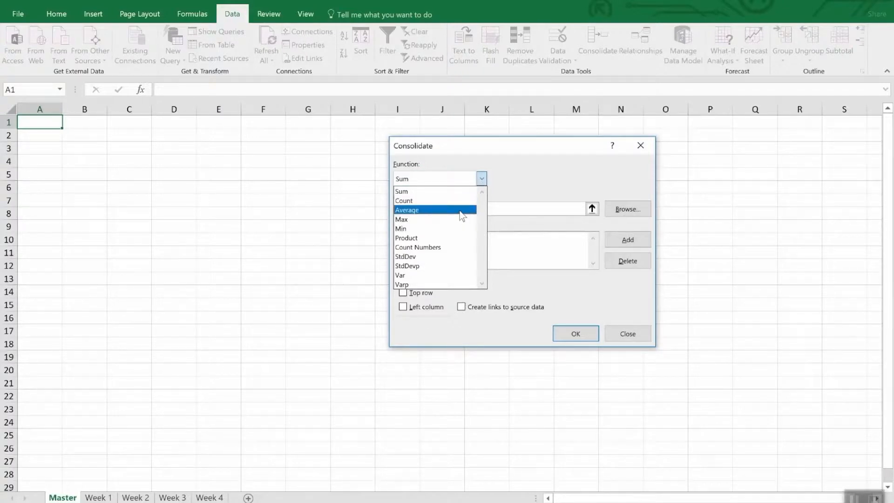
click(534, 176)
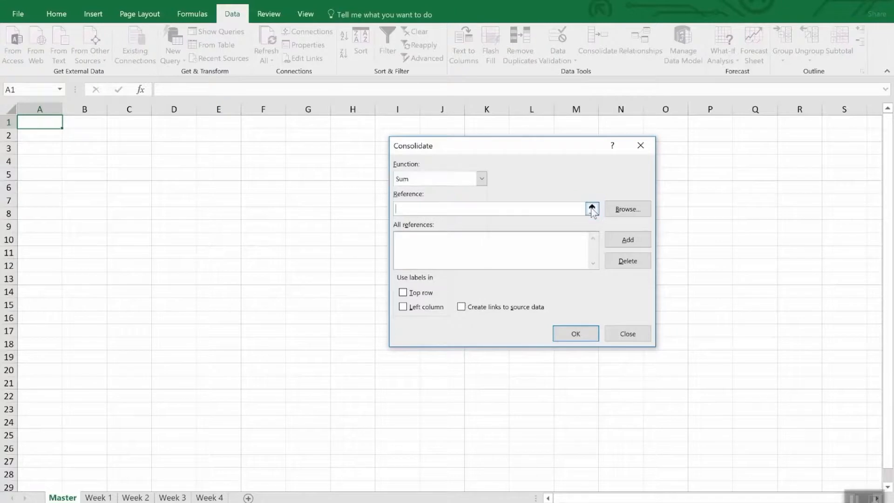
Add the range A1:F6 of the Week 1 sheet to the consolidation references
click(592, 208)
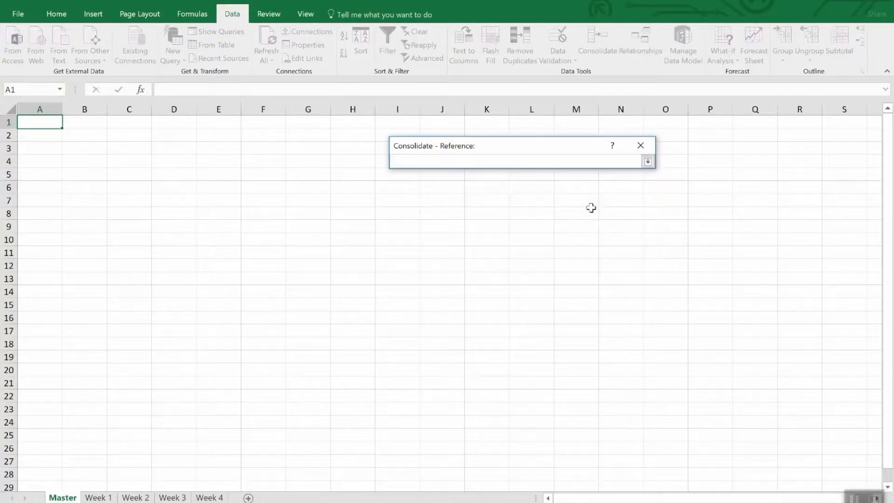
click(98, 497)
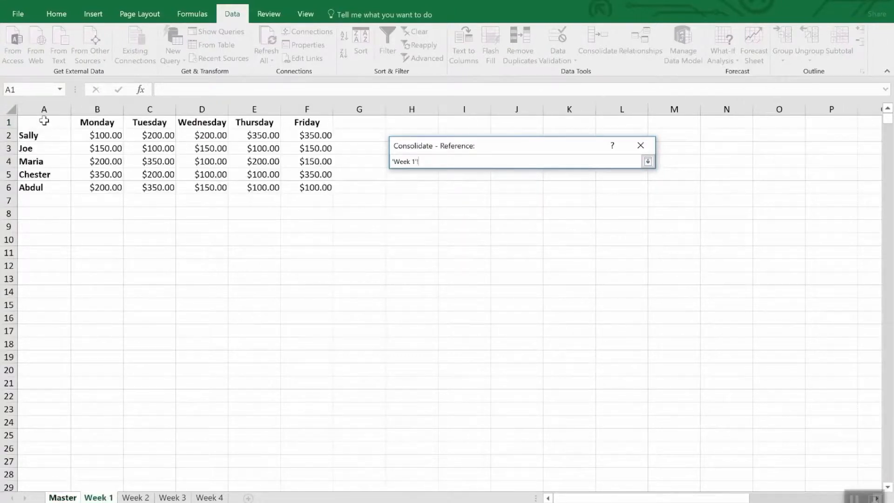
mouse_move(44, 126)
mouse_down()
mouse_move(274, 168)
mouse_move(320, 180)
mouse_move(321, 188)
mouse_up()
click(648, 161)
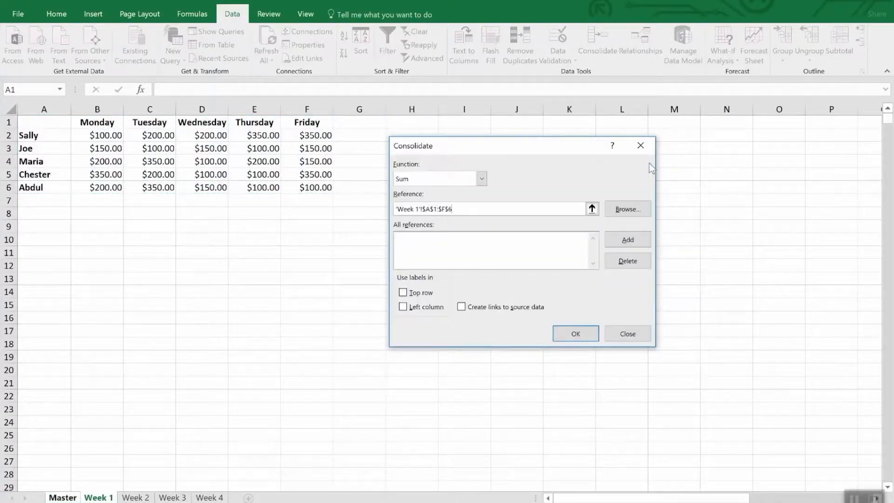
click(621, 240)
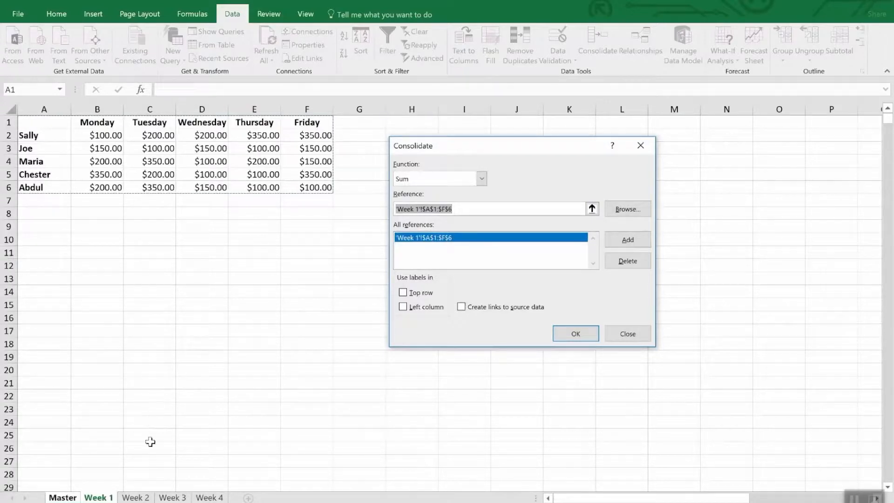
Add the same A1:F6 range from the Week 2, Week 3 and Week 4 sheets to the consolidation references
click(142, 498)
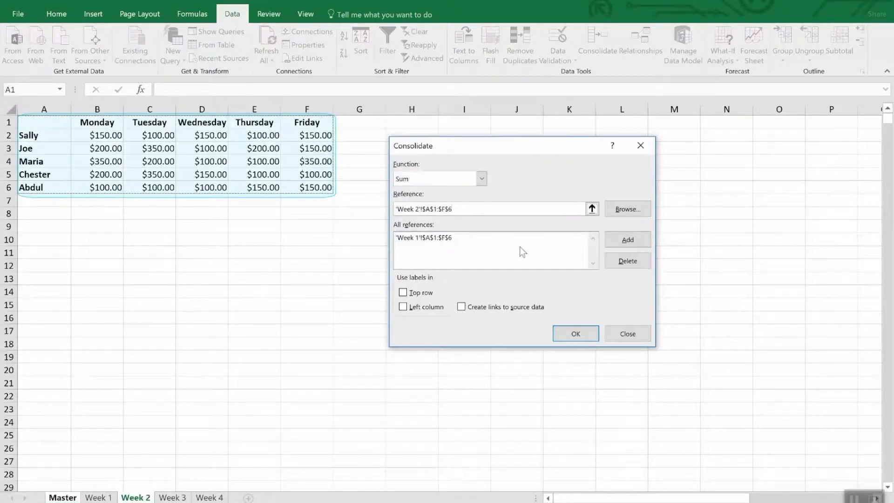
click(624, 240)
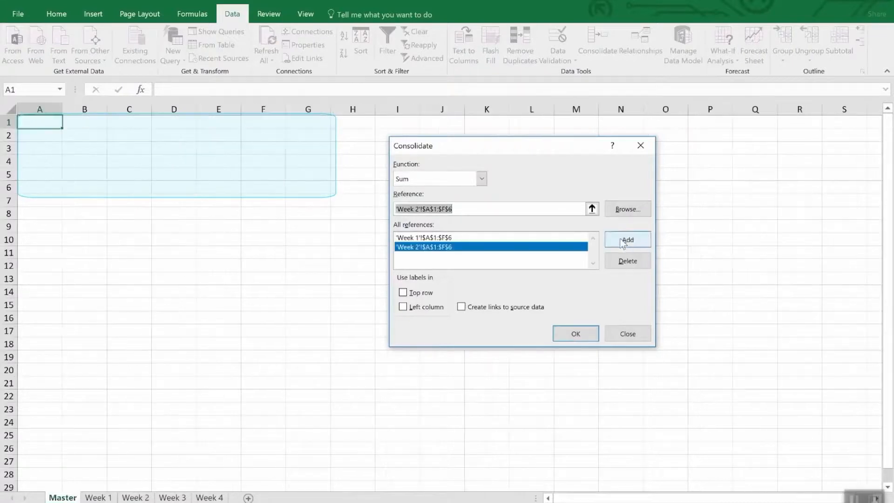
click(171, 496)
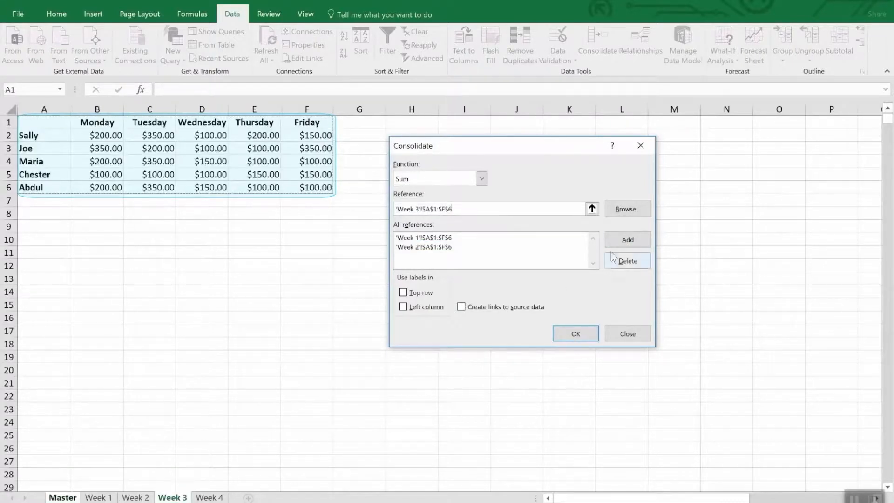
click(624, 240)
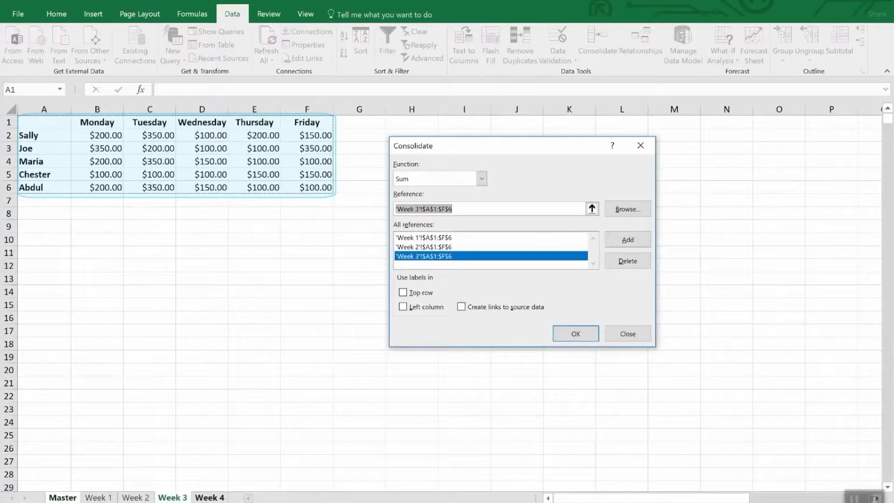
click(210, 496)
click(645, 240)
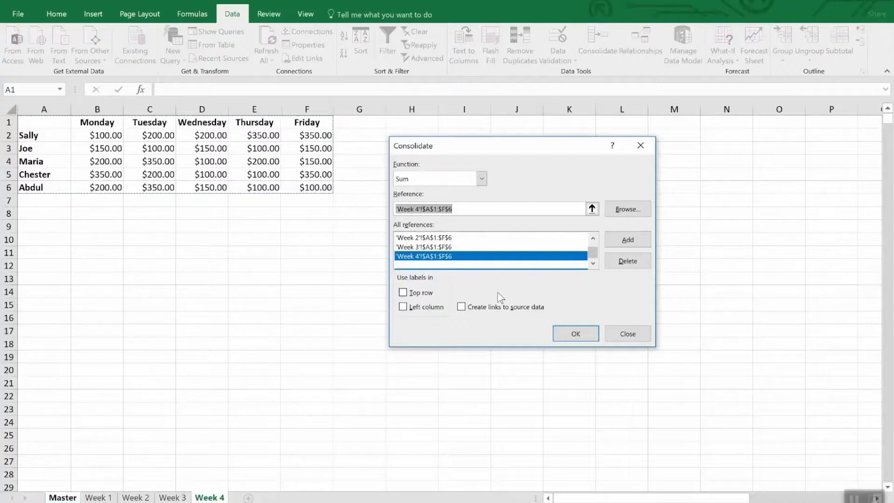
Use labels from the top row and left column, create links to the source data, and run the consolidation
click(426, 294)
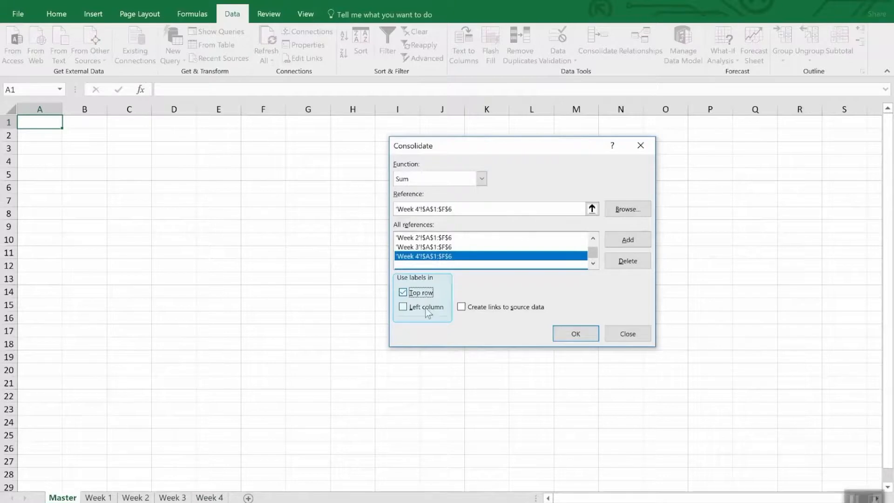
click(426, 309)
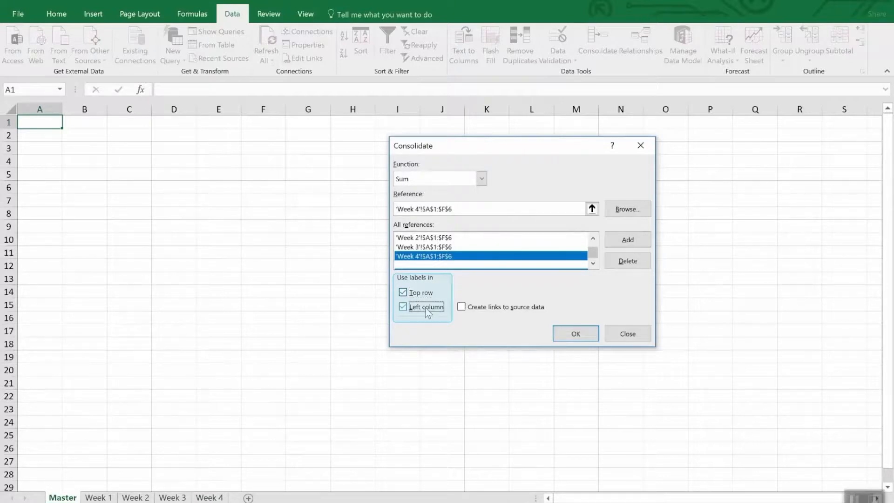
click(507, 310)
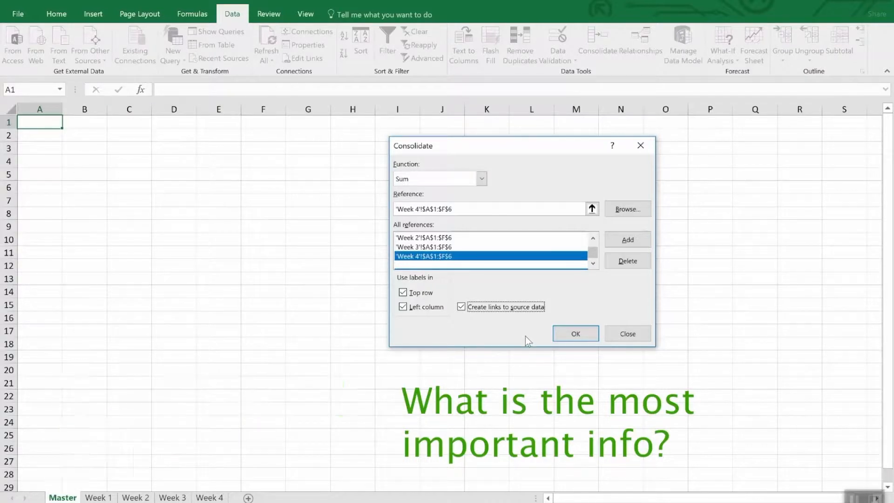
click(569, 342)
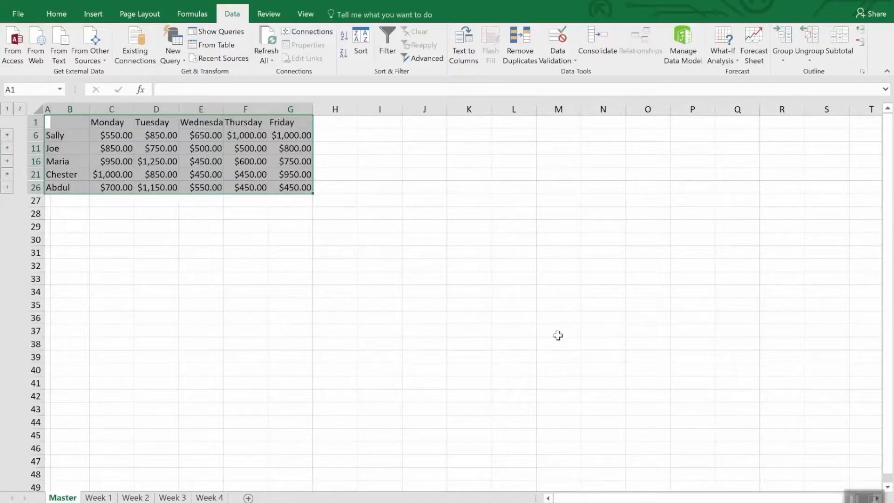
Unhide the detail rows within rows 1 to 26 of the Master sheet, and undo the unhiding
click(557, 336)
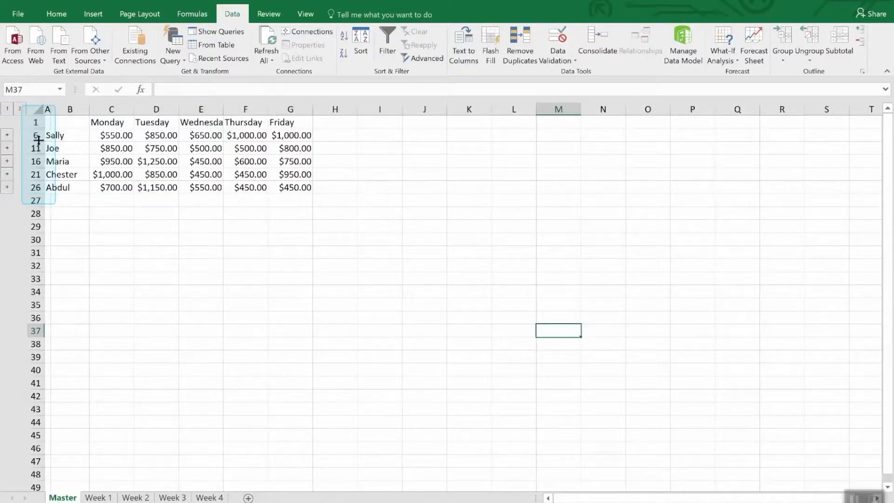
drag(36, 122, 31, 189)
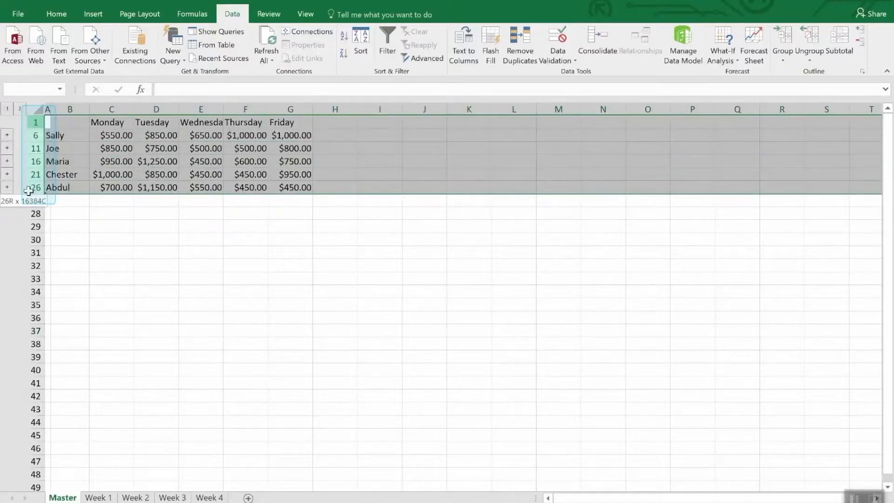
right_click(33, 188)
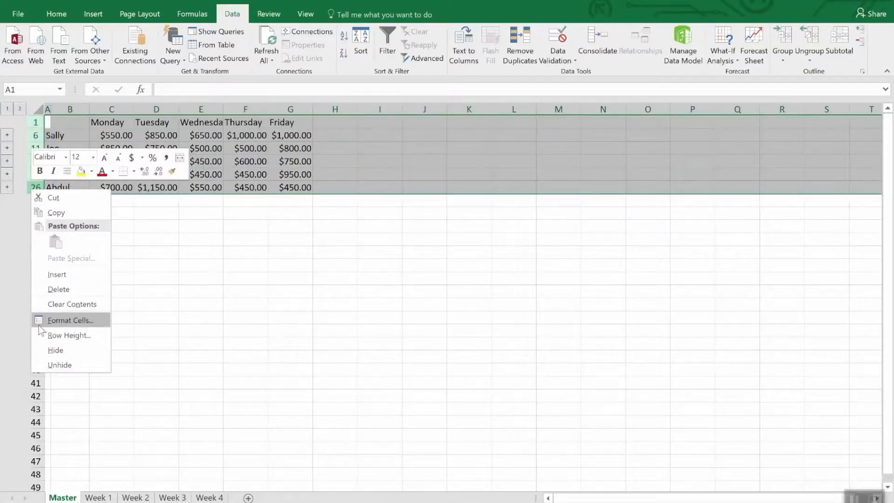
click(51, 365)
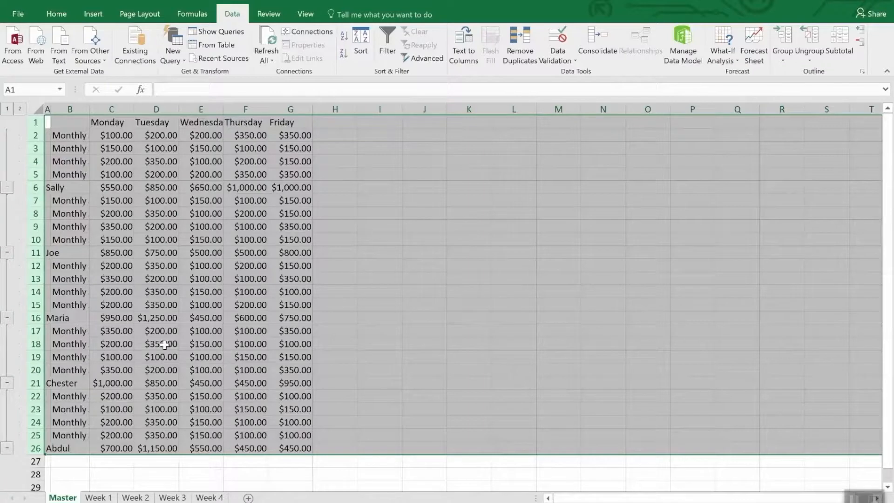
click(199, 473)
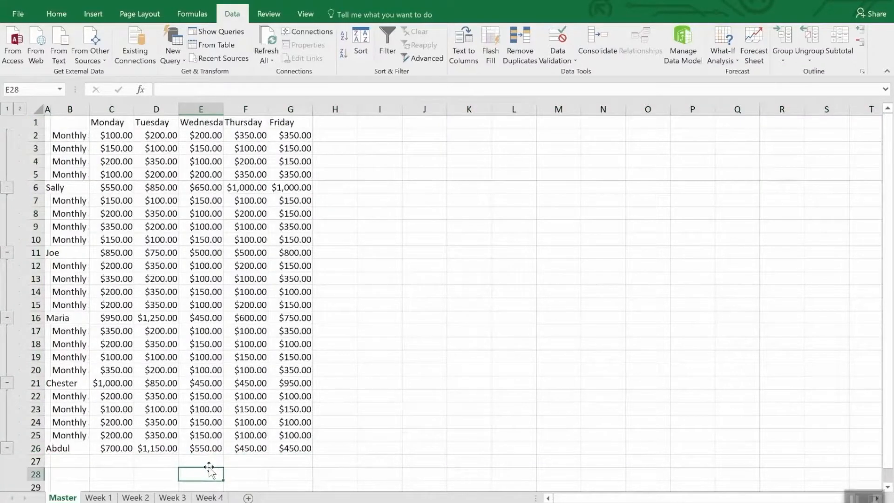
key(ctrl+z)
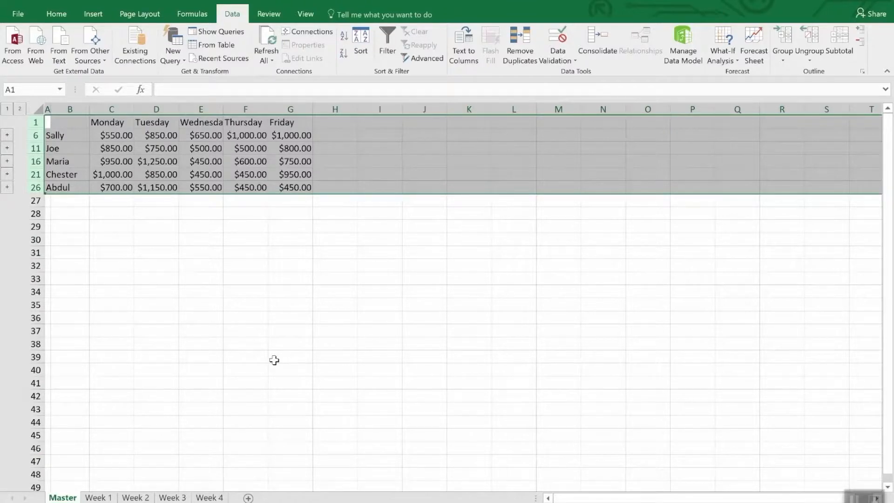
click(241, 245)
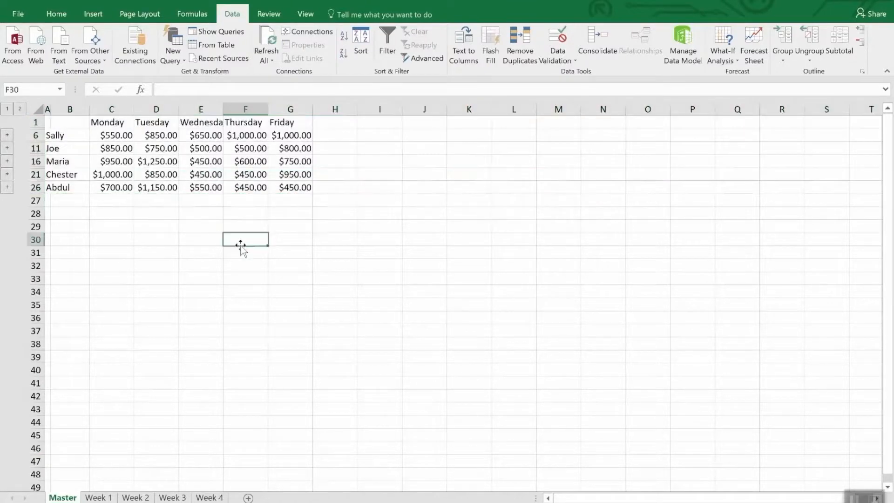
Change the Thursday amount in cell E2 of the Week 4 sheet to 3500 and return to the linked total in Master F6
click(260, 136)
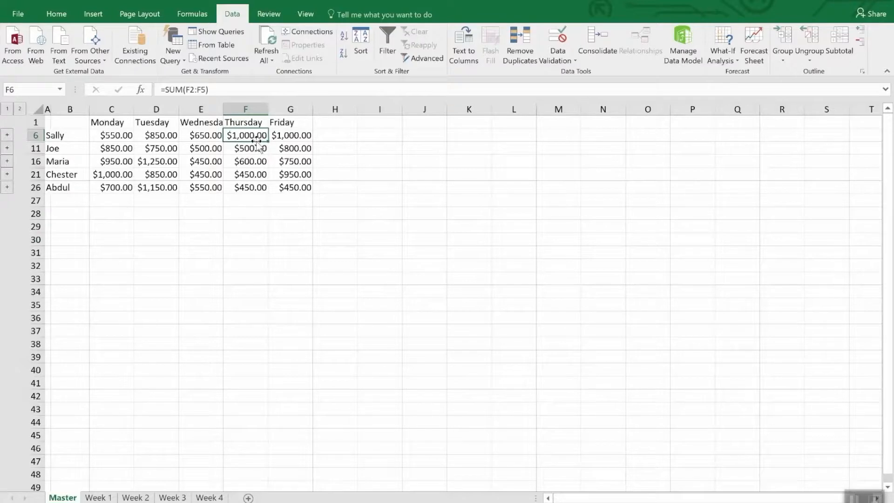
click(208, 497)
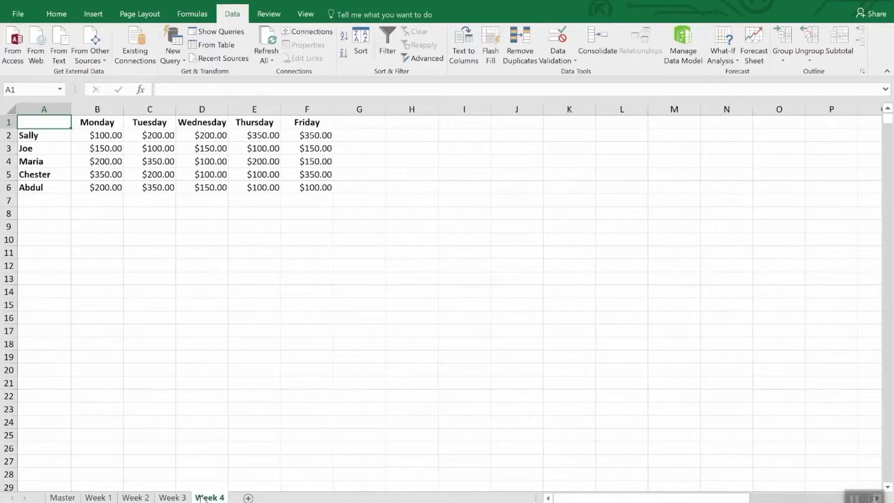
click(264, 136)
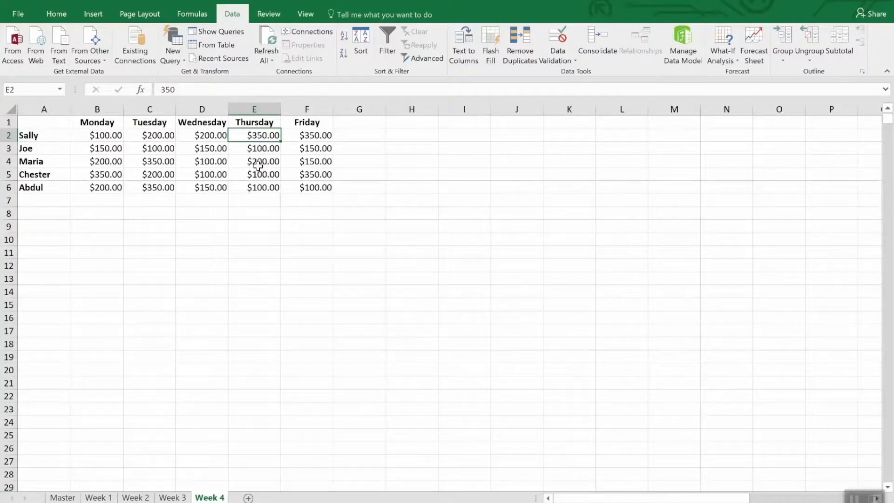
text(35)
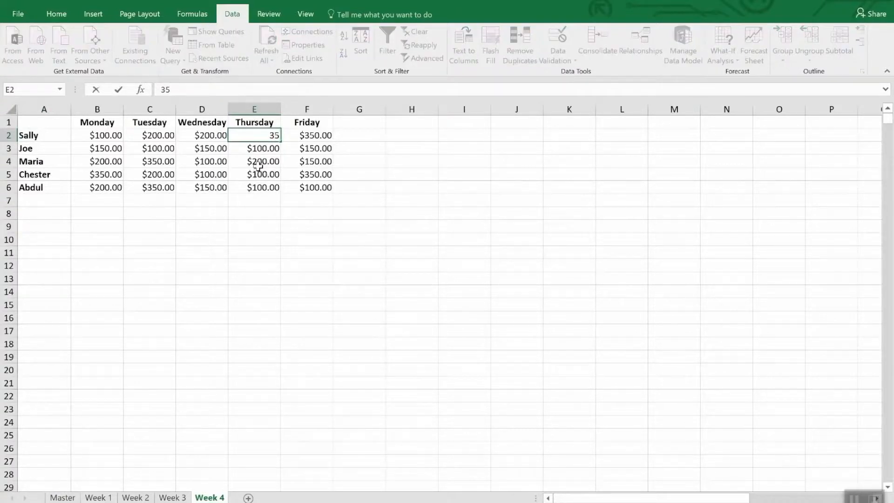
text(00.)
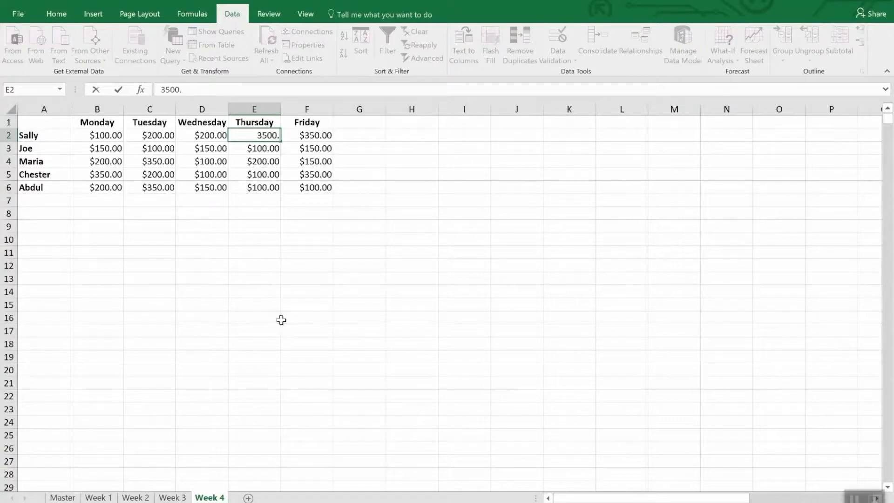
key(Return)
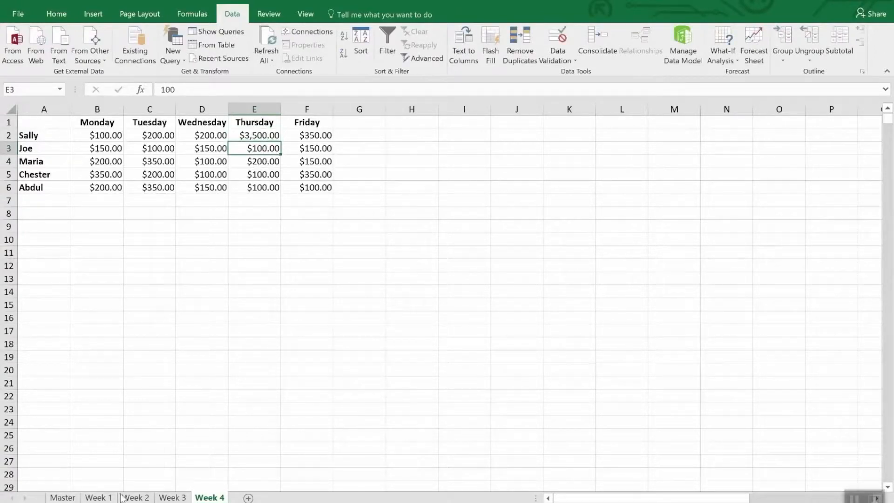
click(62, 496)
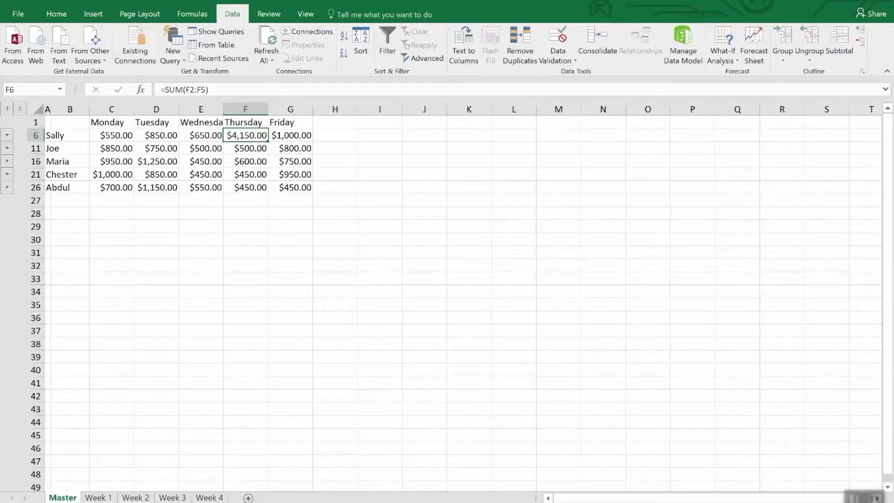
click(605, 41)
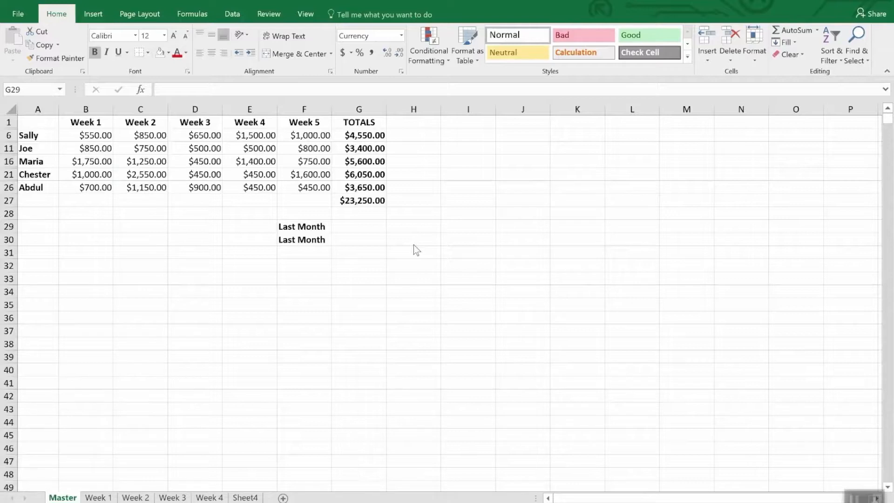
Enter a formula in Master G29 that references the grand total in cell G47 of the Monthly Sales workbook's Master sheet
click(345, 226)
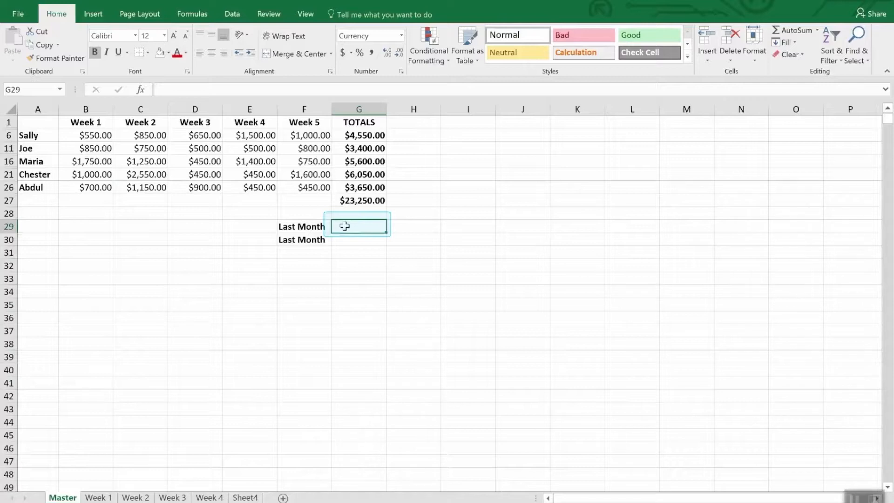
text(=)
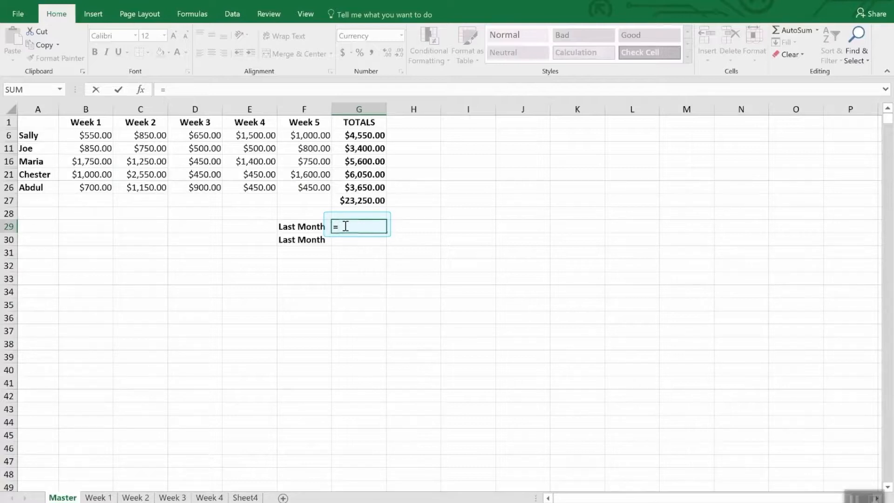
click(305, 14)
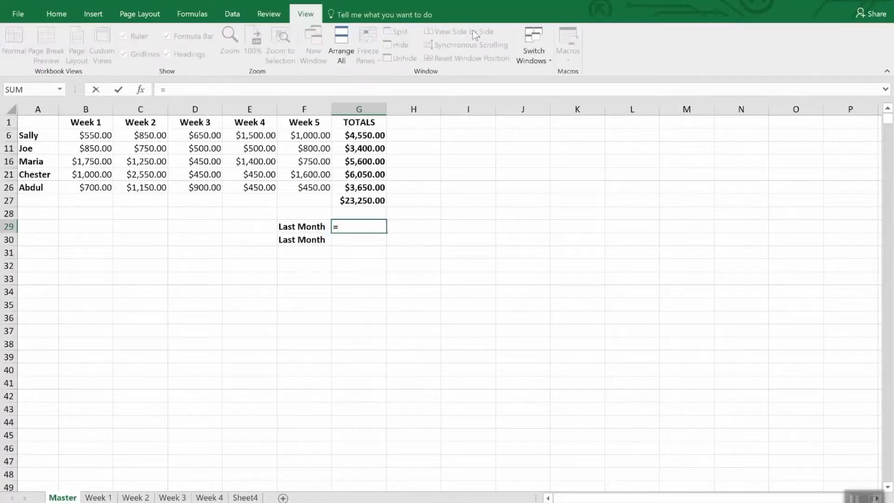
click(545, 51)
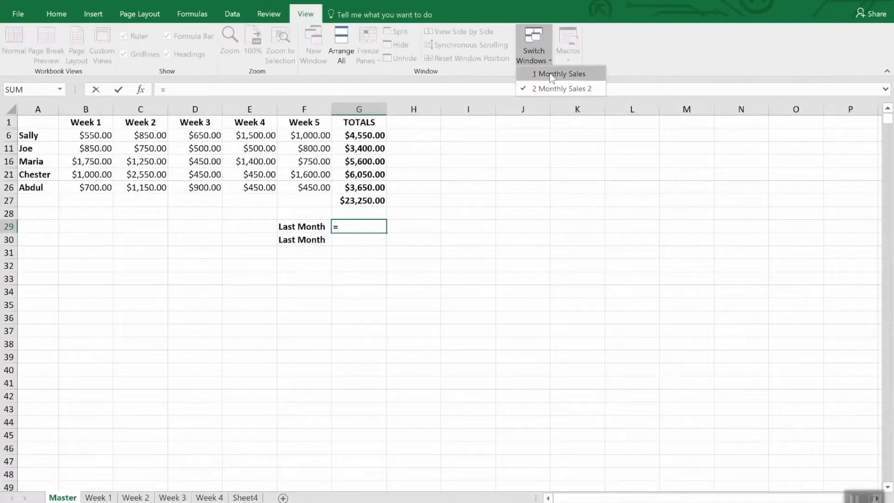
click(549, 74)
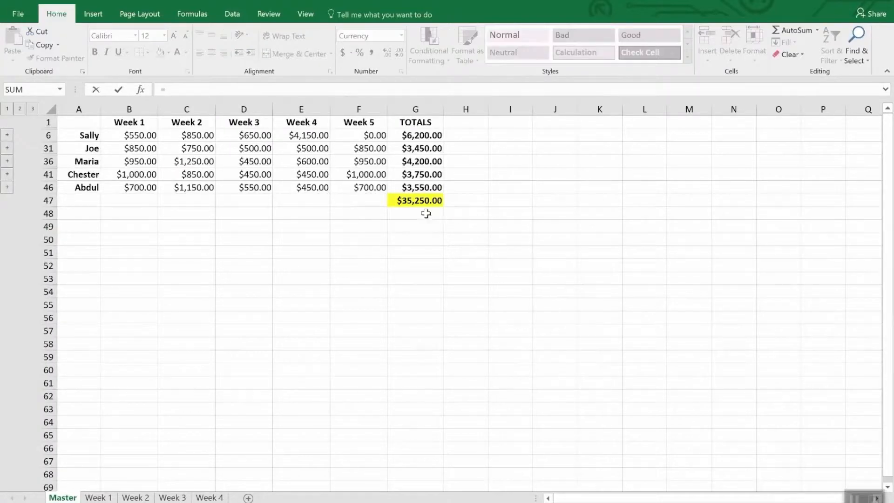
click(419, 200)
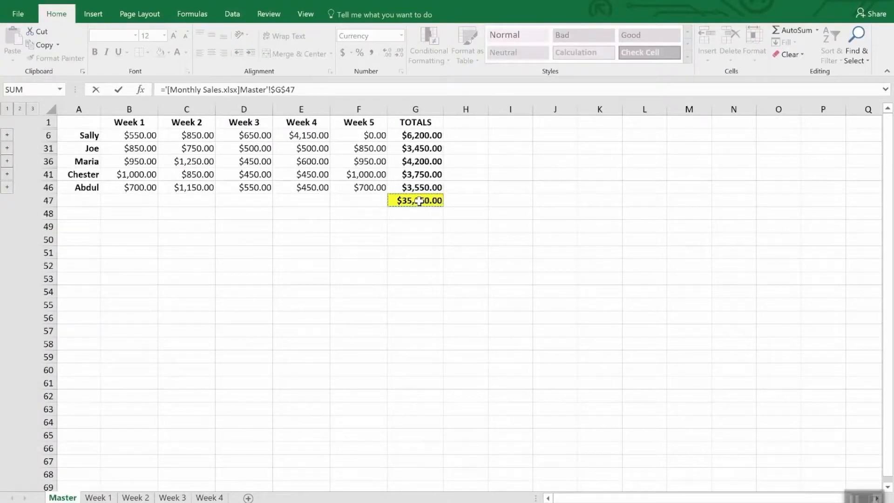
key(Return)
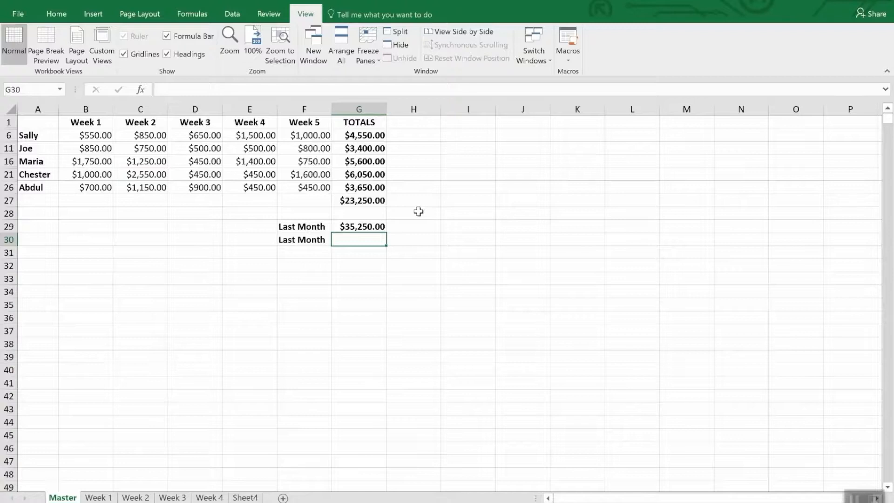
click(379, 227)
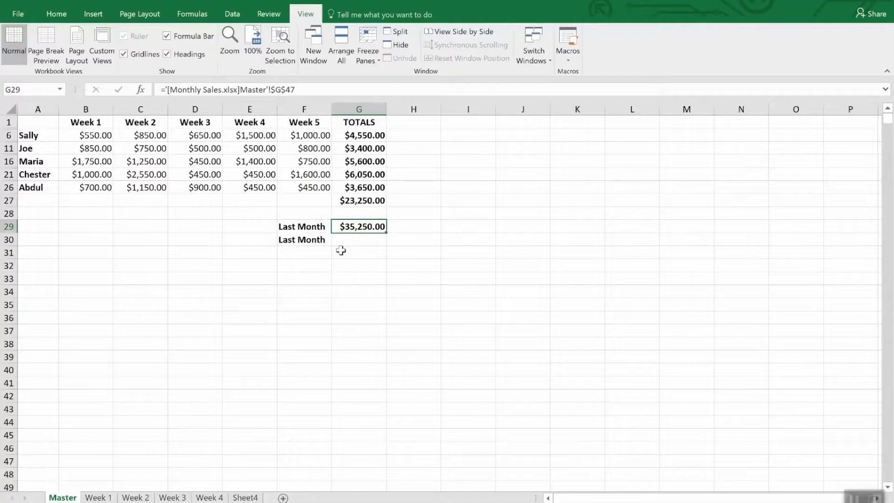
Copy the grand total in G47 of the Monthly Sales workbook and paste it as a link into G30 of the Monthly Sales 2 Master sheet
click(352, 239)
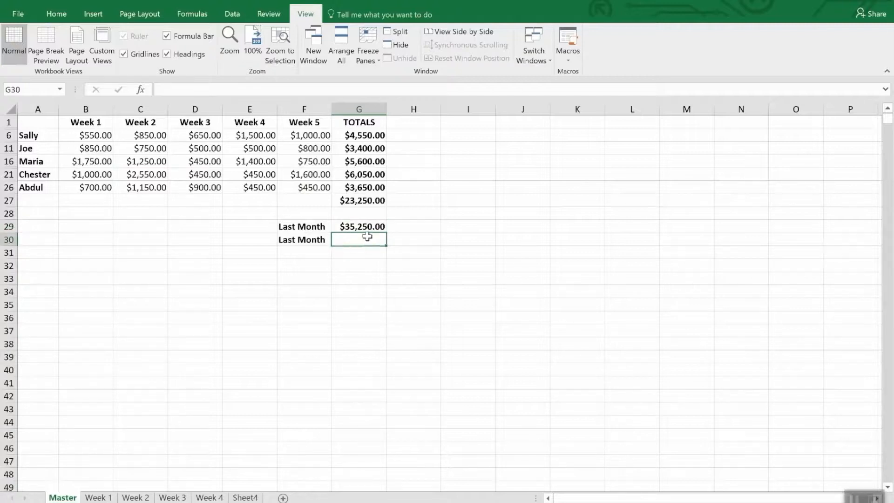
click(540, 46)
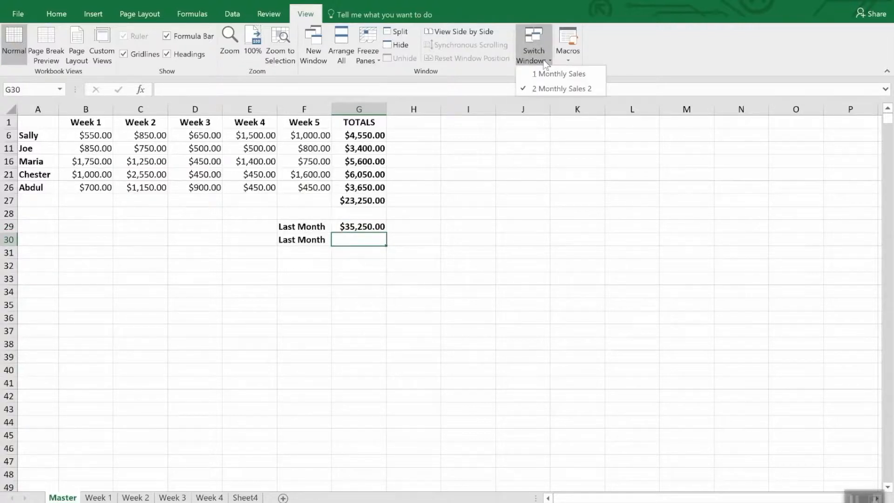
click(550, 75)
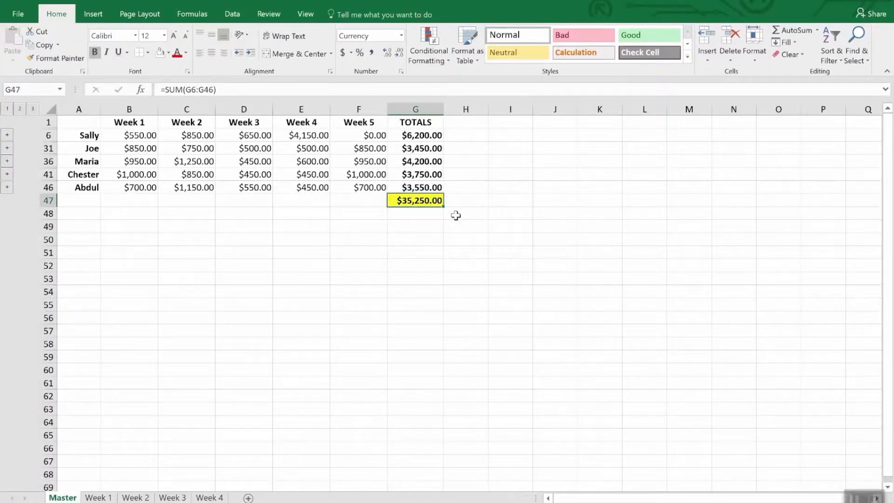
right_click(427, 204)
click(451, 225)
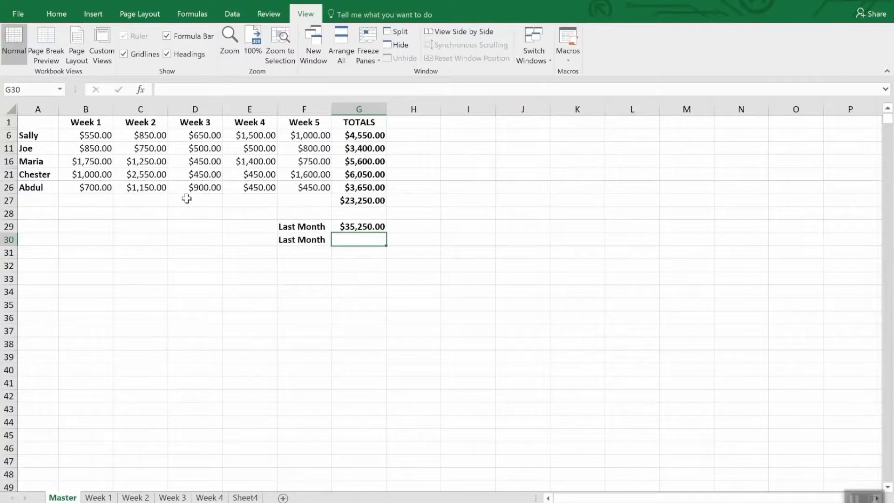
click(57, 15)
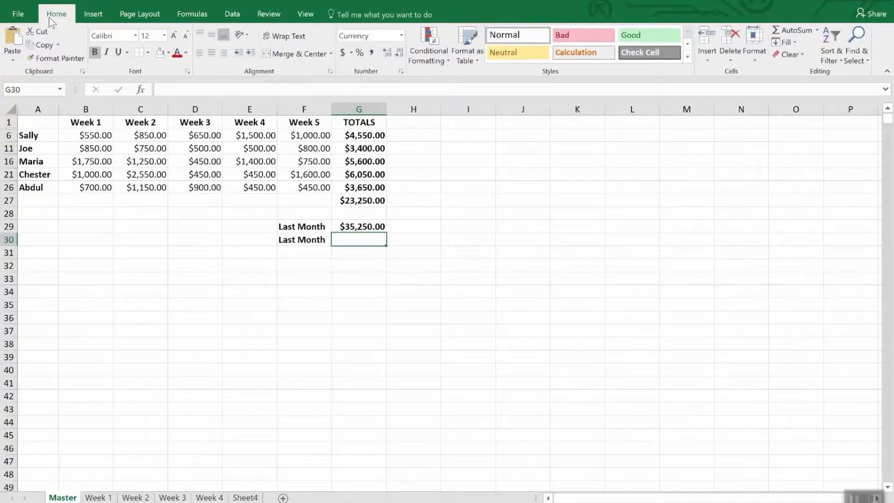
click(11, 60)
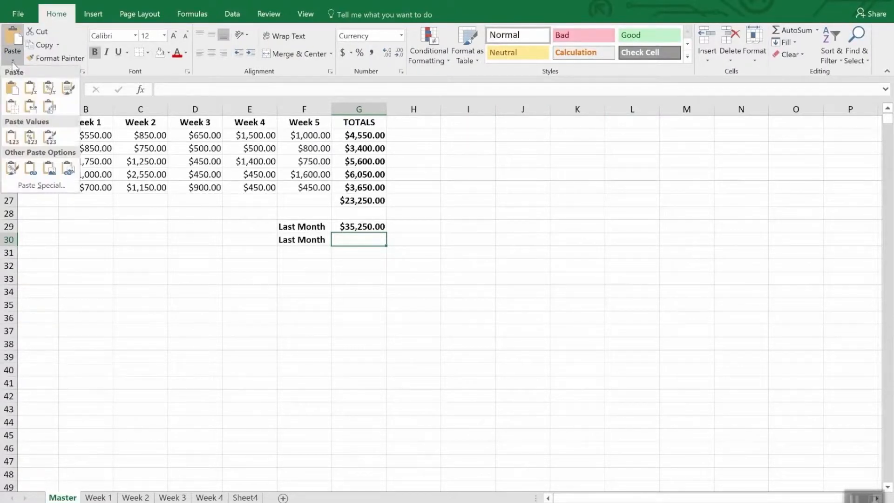
click(40, 185)
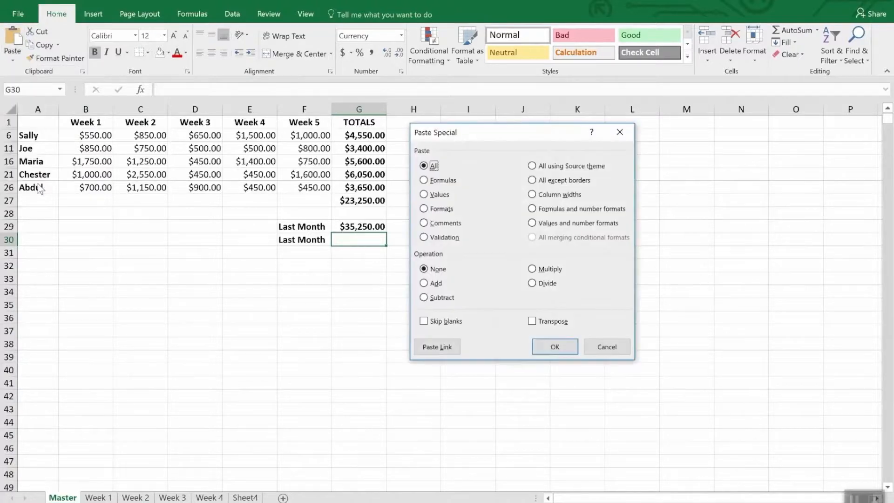
click(435, 347)
click(430, 185)
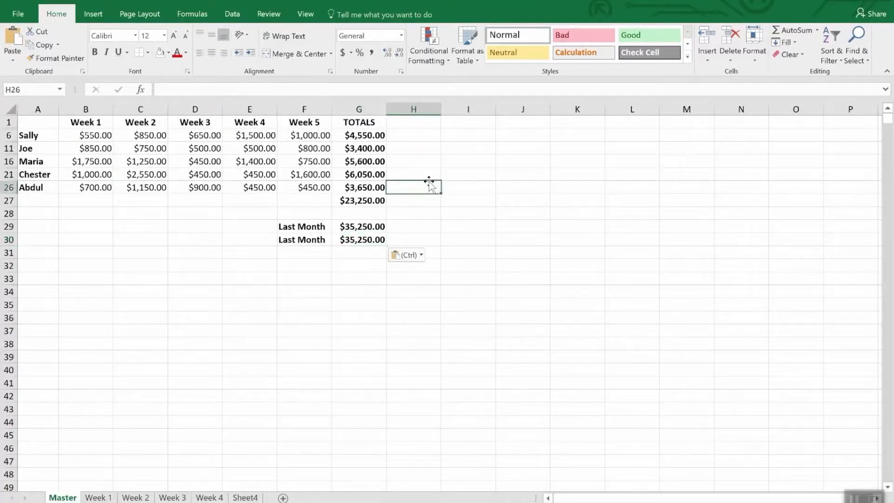
Compare the formulas behind the two Last Month figures in G29 and G30
click(365, 252)
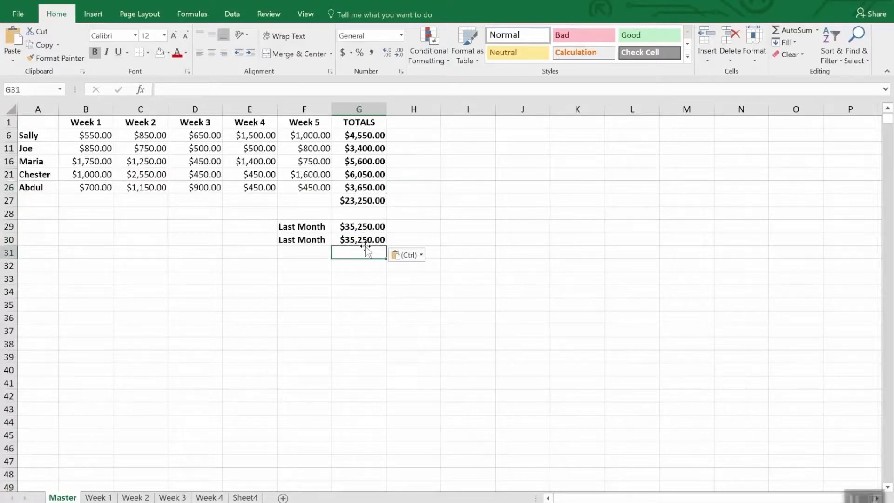
click(365, 239)
click(365, 228)
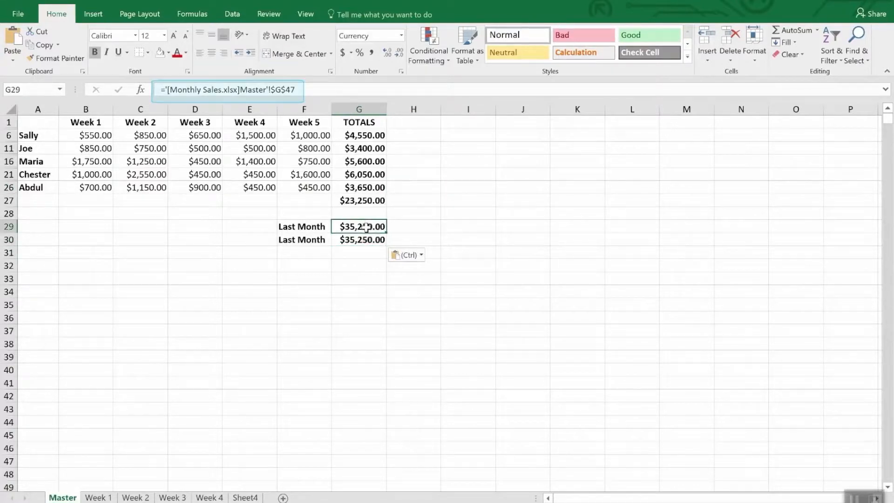
click(363, 241)
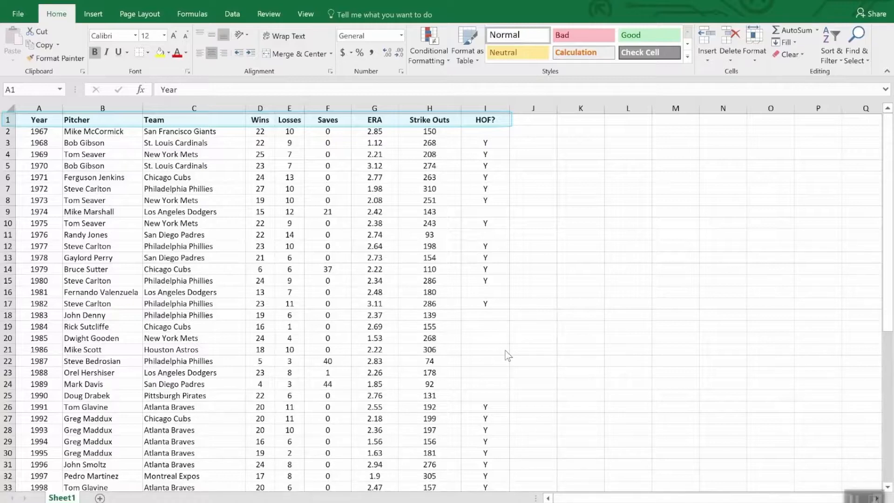
Sort the pitcher table by the Wins column from largest to smallest
scroll(601, 366, down, 12)
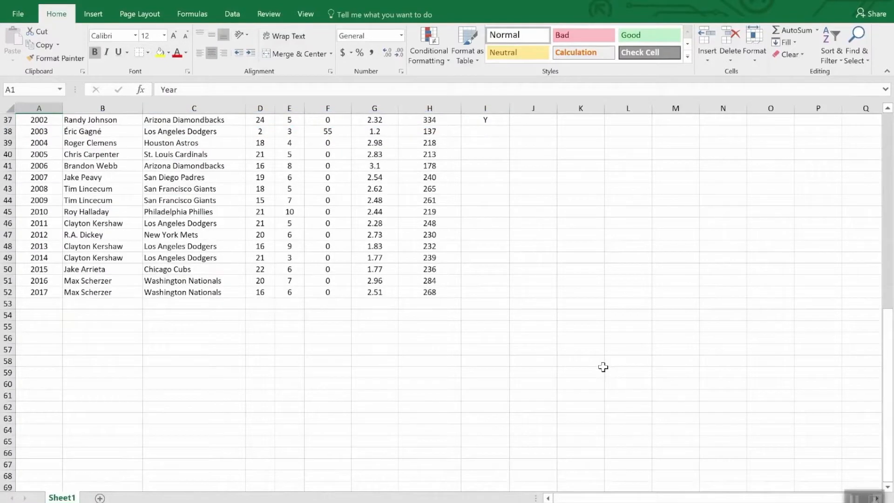
scroll(603, 367, up, 12)
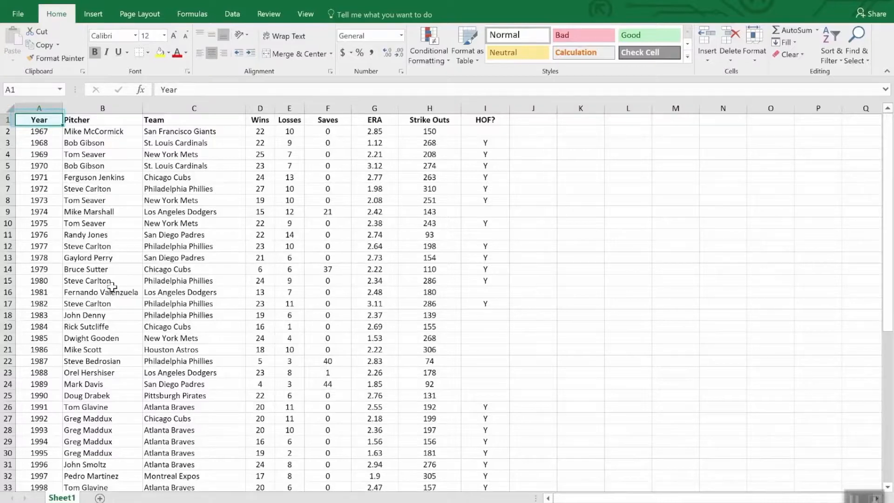
scroll(114, 286, down, 12)
scroll(115, 324, up, 12)
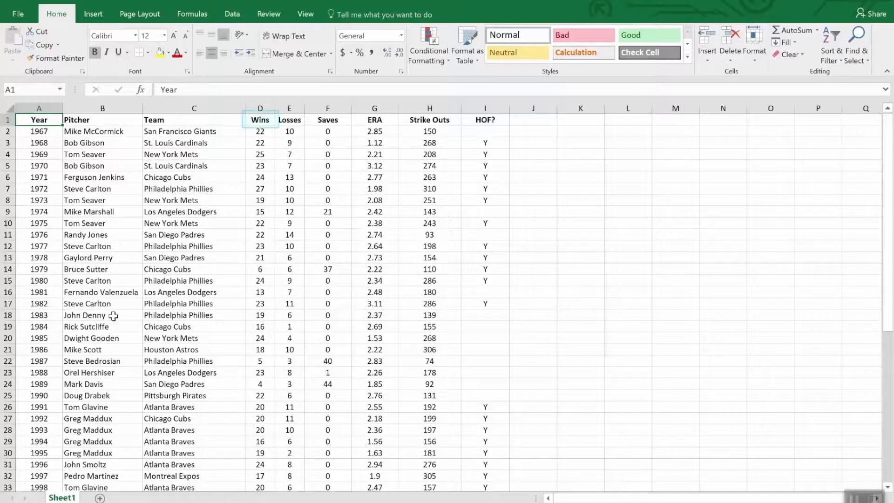
click(263, 122)
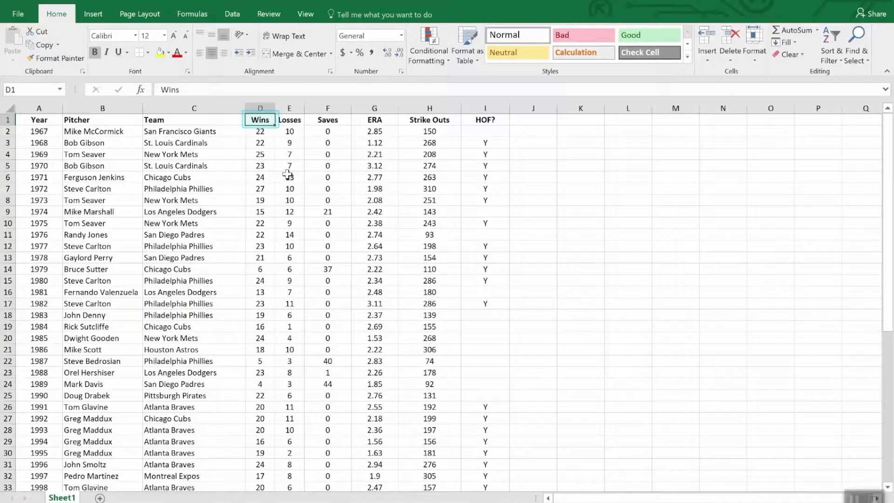
click(834, 36)
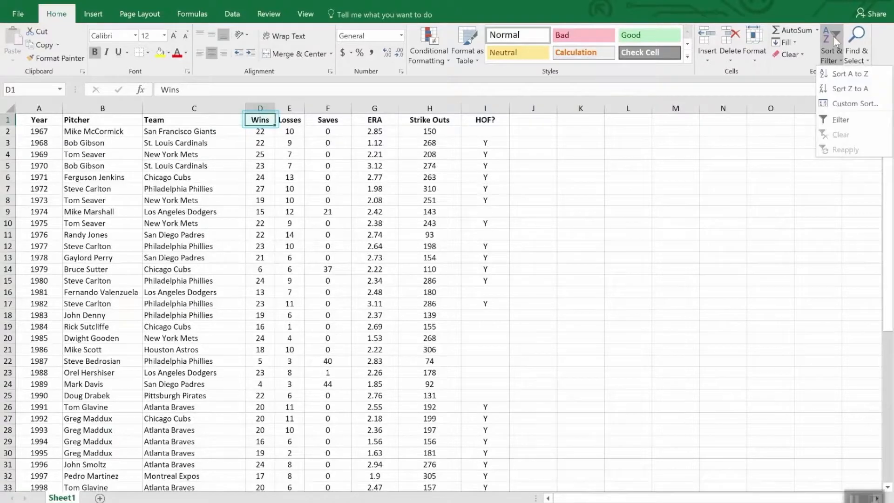
click(842, 89)
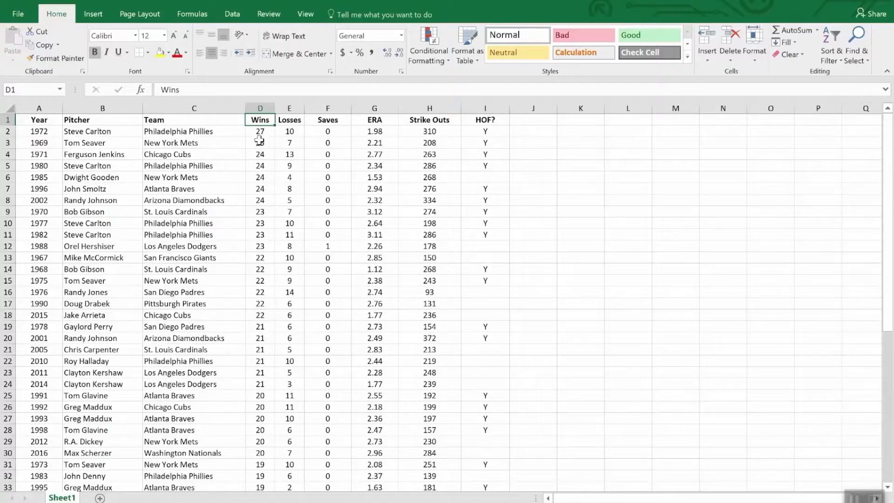
Apply a custom sort that keeps Wins largest to smallest and adds ERA, smallest to largest, as the second level
scroll(260, 147, down, 8)
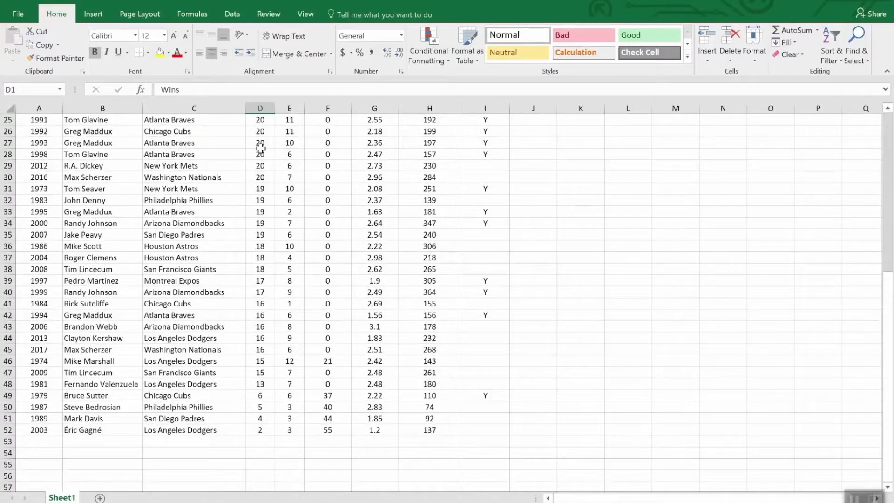
scroll(260, 147, up, 8)
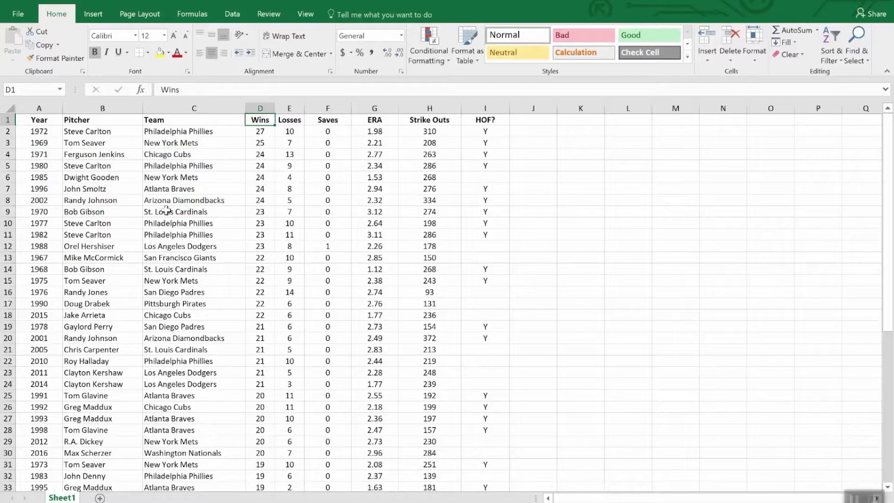
click(833, 39)
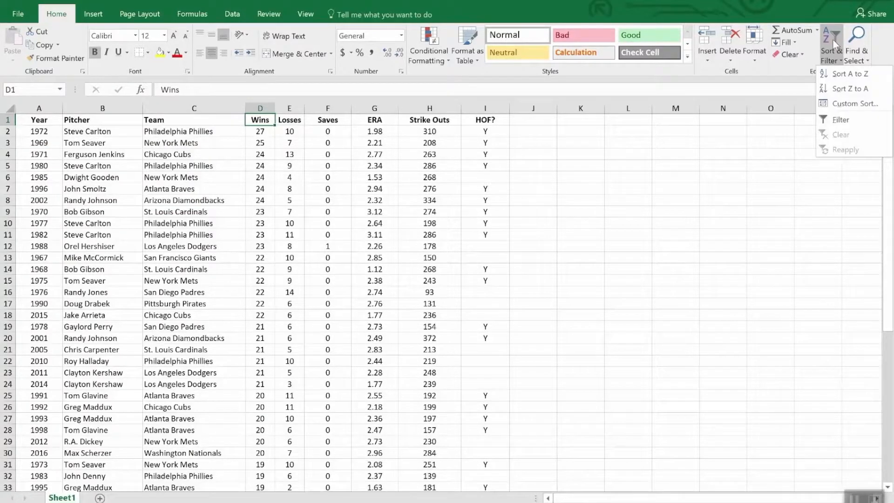
click(854, 104)
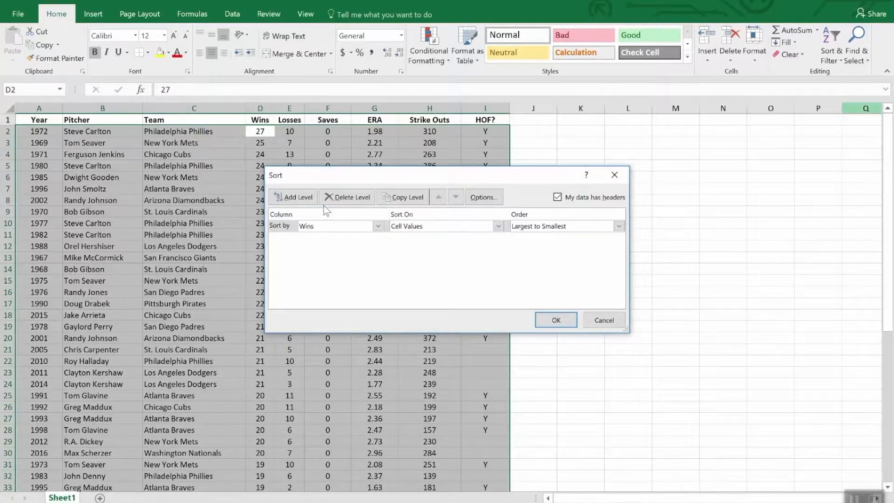
click(293, 197)
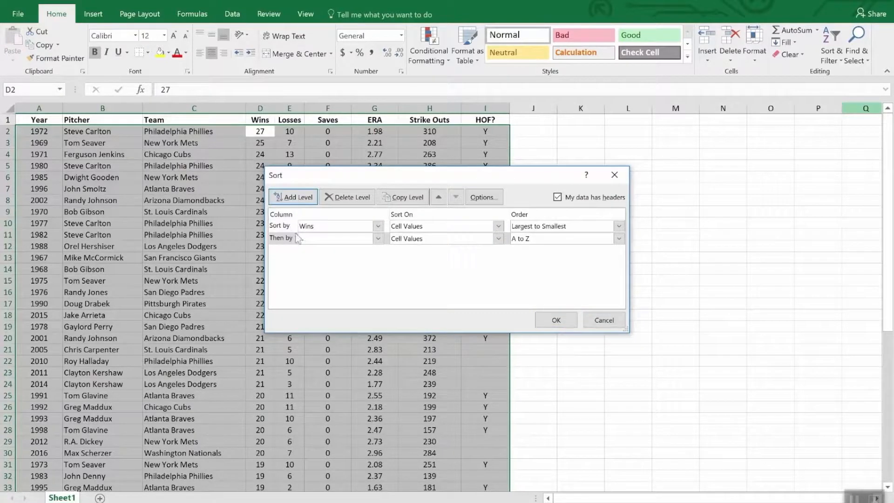
click(378, 239)
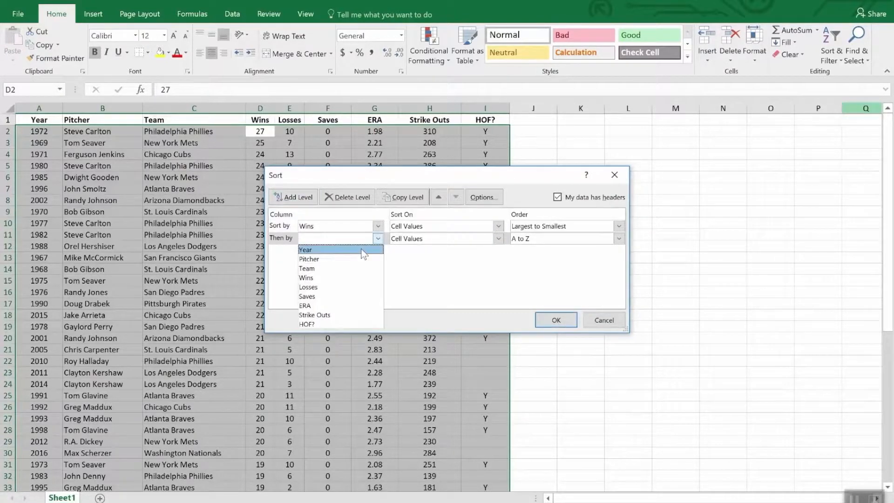
click(353, 305)
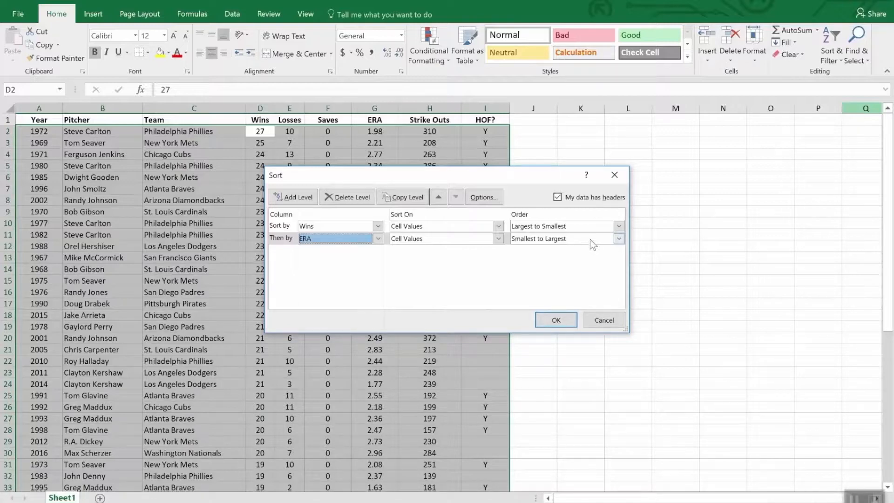
click(555, 320)
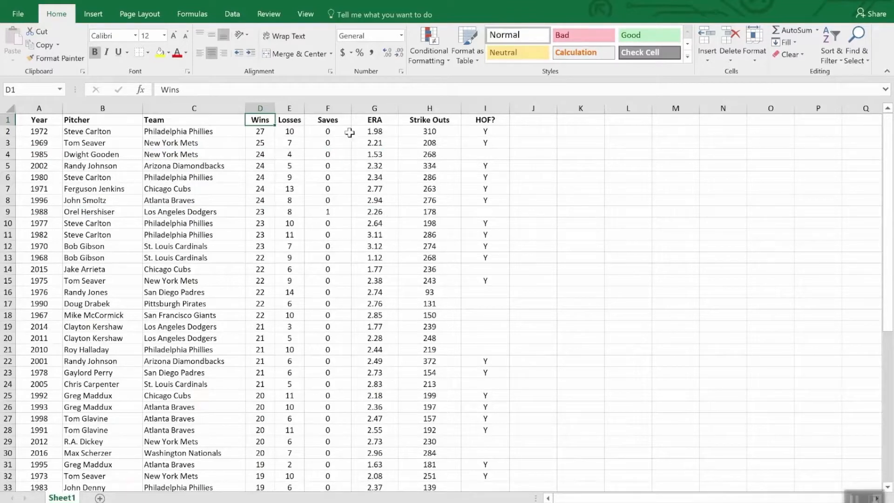
Turn on filtering for the pitcher table's header row, starting from the Saves heading
click(335, 122)
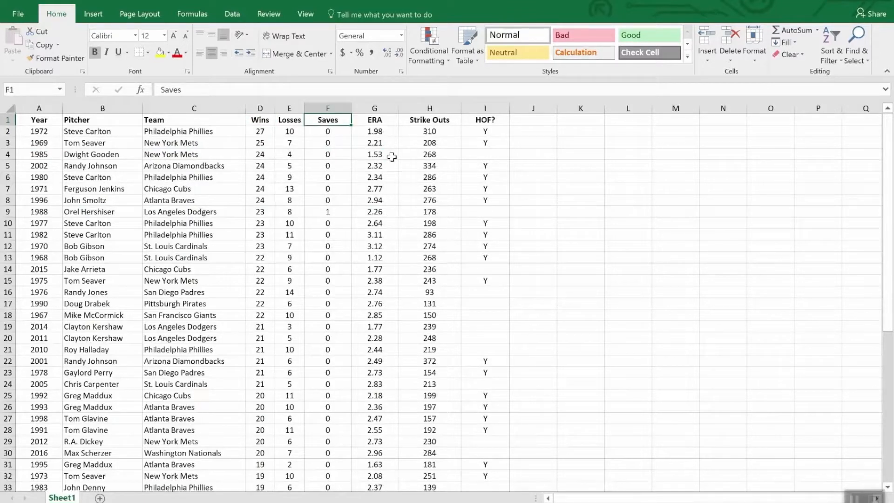
click(829, 39)
click(839, 121)
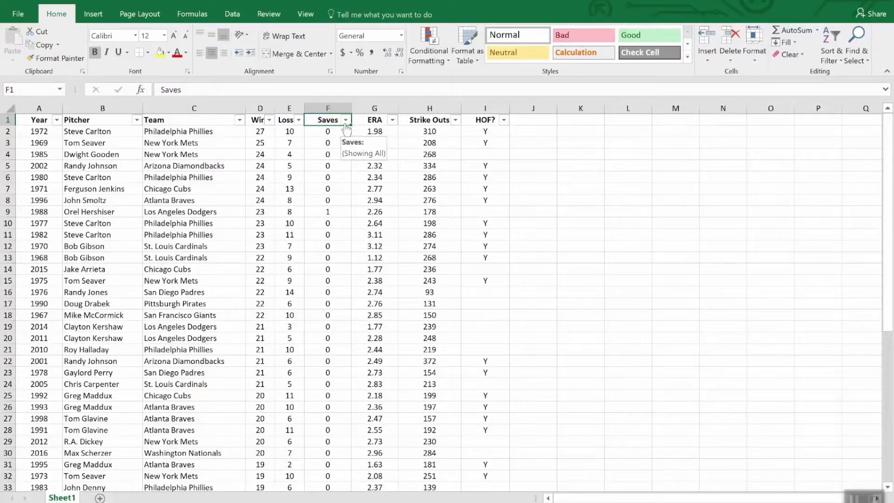
Filter the HOF? column to show only Y, and sort the pitcher table by Strike Outs from largest to smallest
click(504, 121)
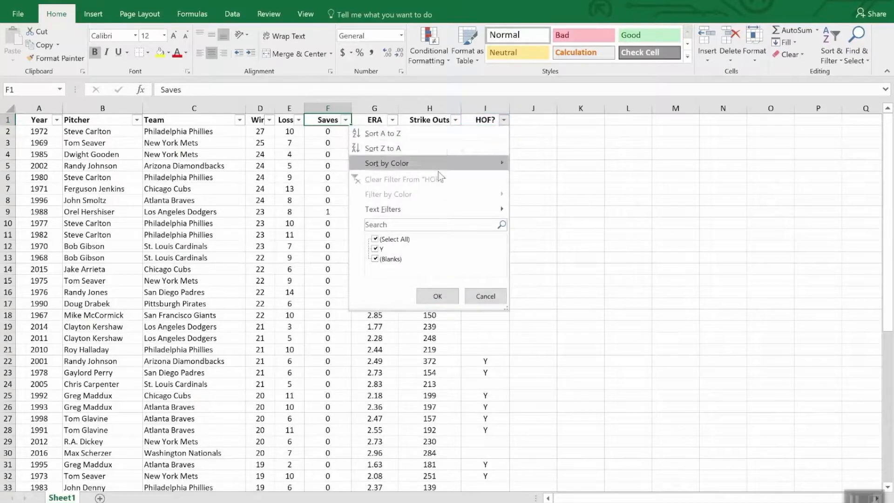
click(375, 239)
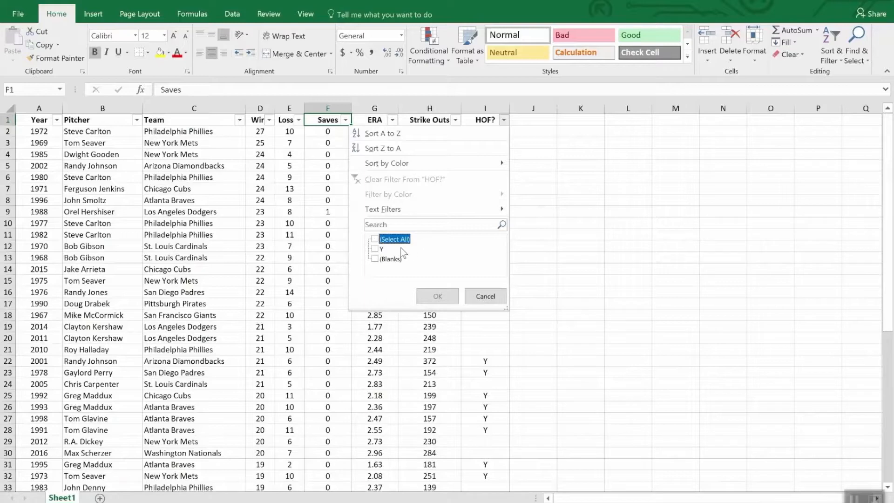
click(376, 249)
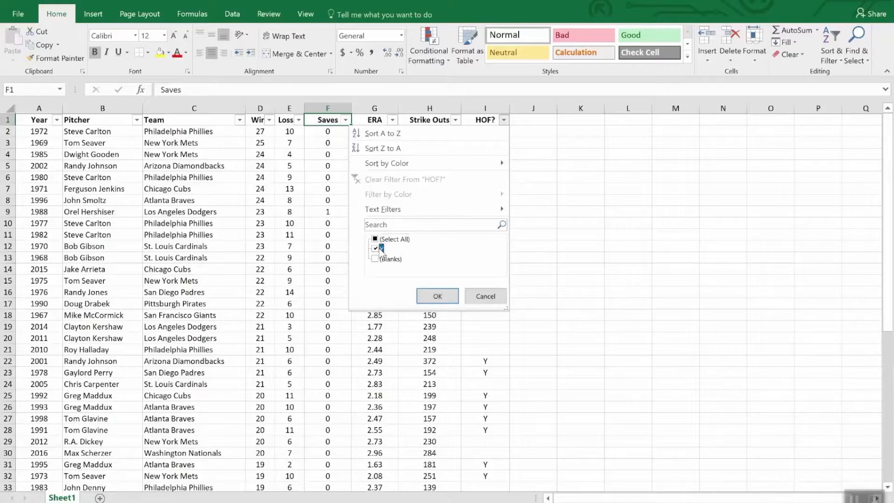
click(437, 296)
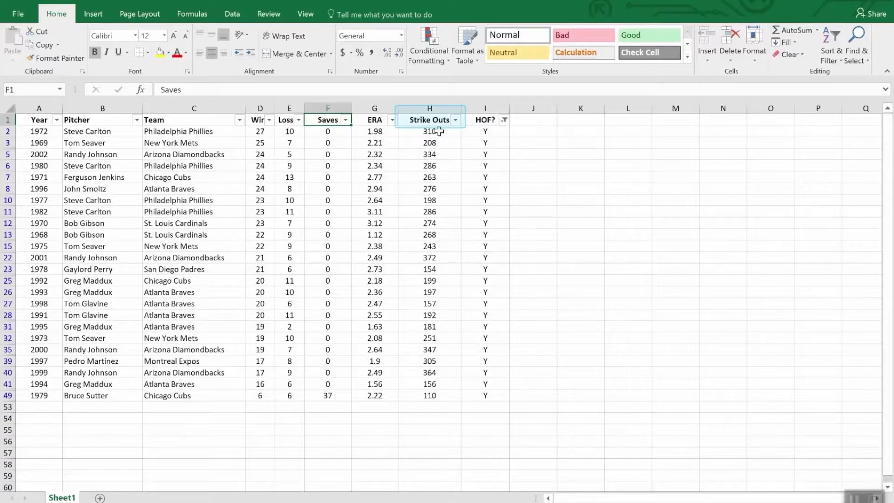
click(456, 120)
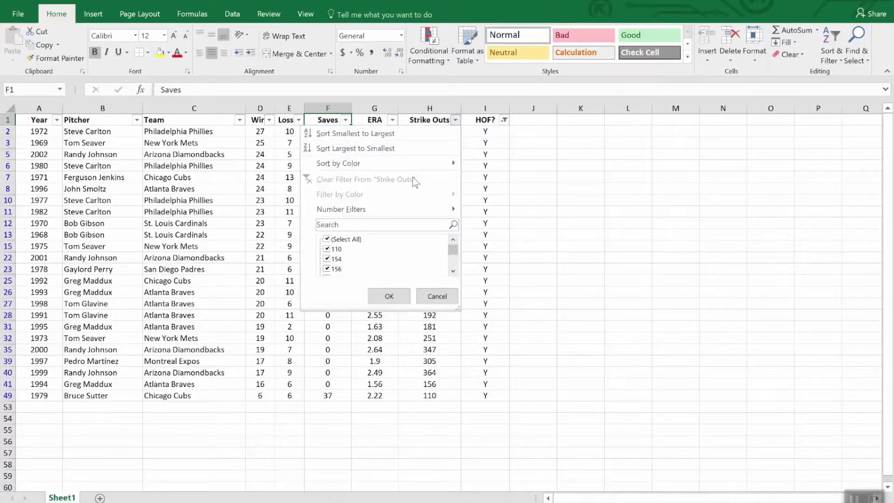
click(401, 148)
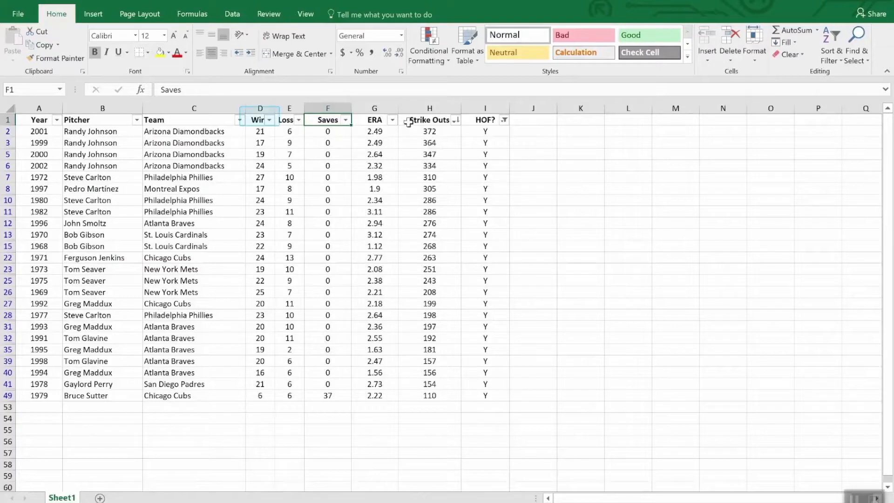
Add a number filter on the Wins column to show only rows with wins less than 20
click(269, 120)
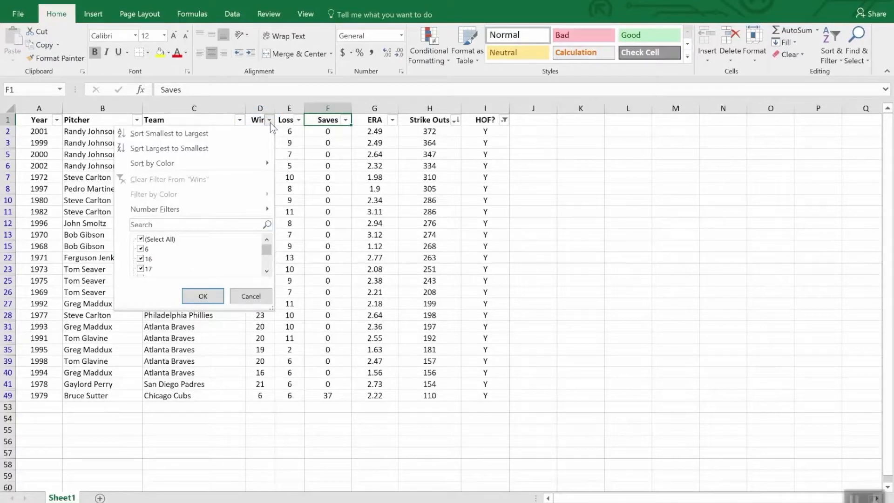
mouse_move(239, 209)
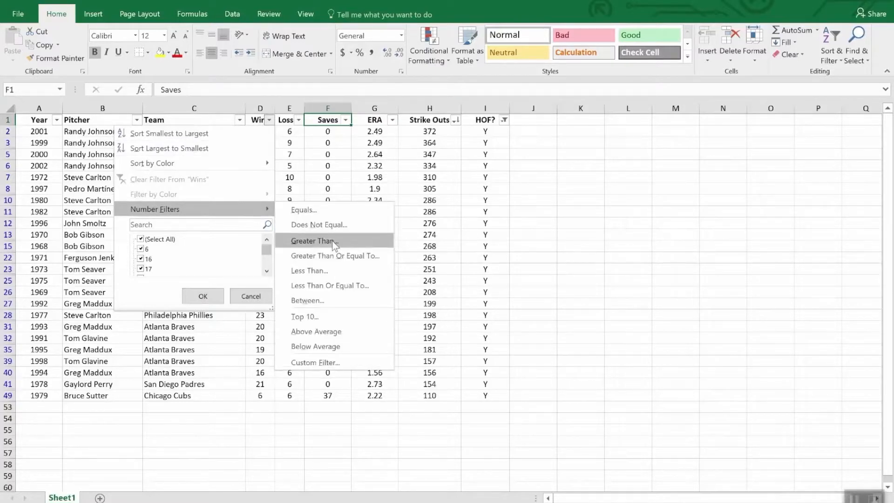
click(332, 271)
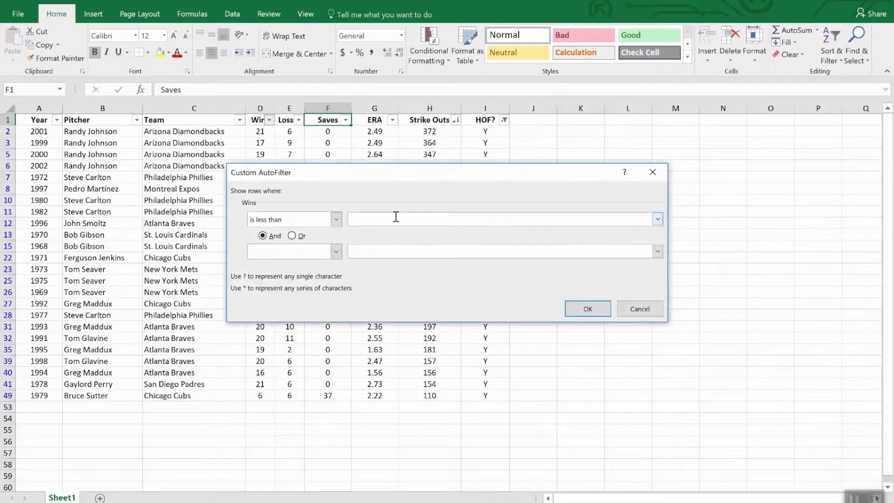
text(20)
click(583, 308)
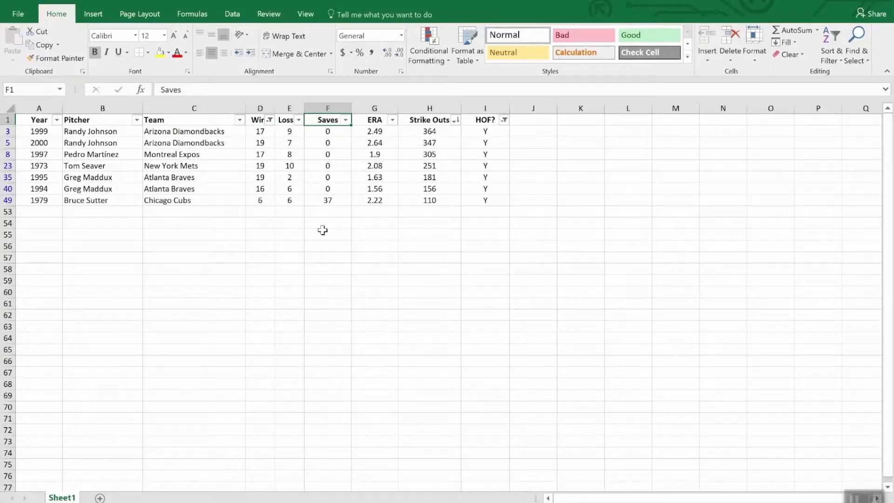
Use AutoSum in H53 to subtotal the visible Strike Outs values with =SUBTOTAL(9,H2:H52)
click(426, 212)
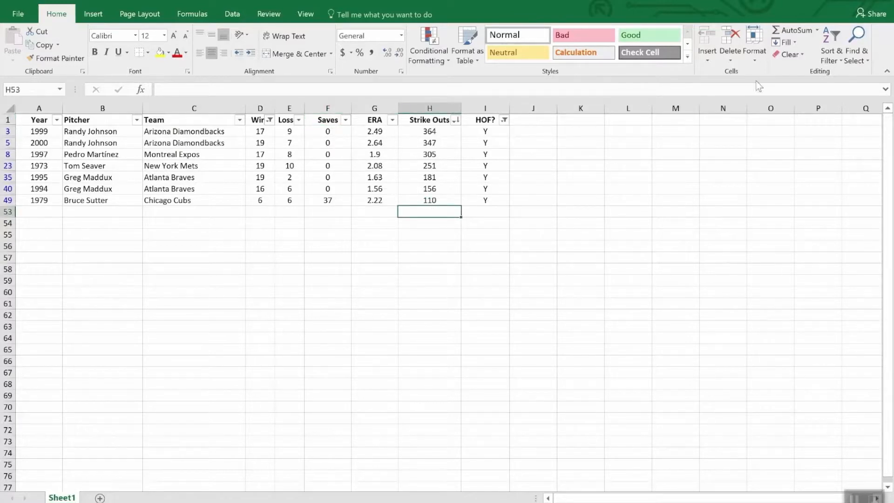
click(795, 31)
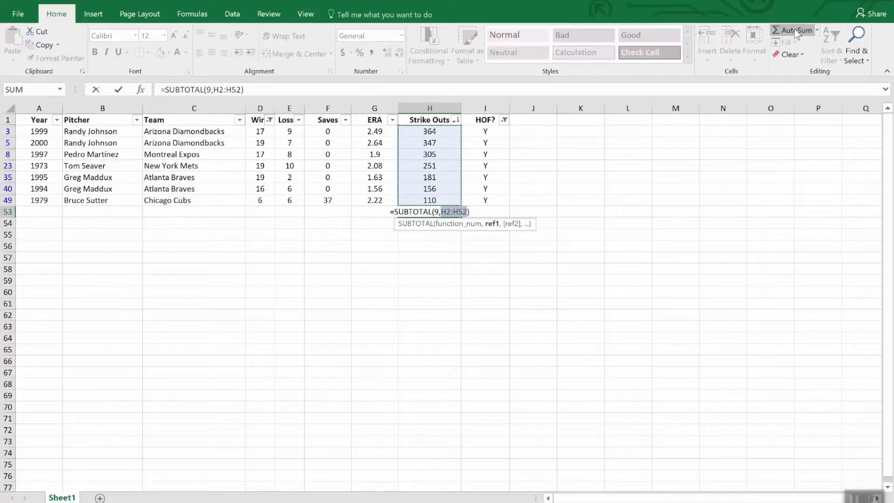
key(Return)
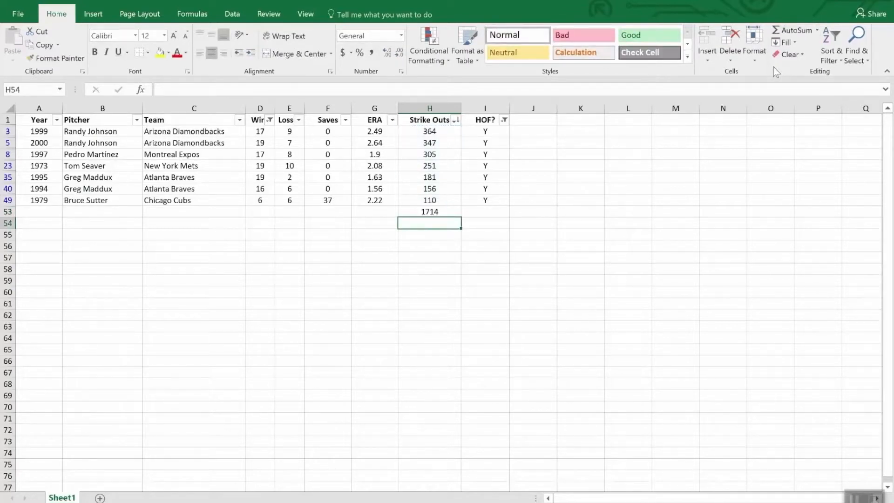
Clear the filter from the HOF? column and the number filter from the Wins column
click(504, 119)
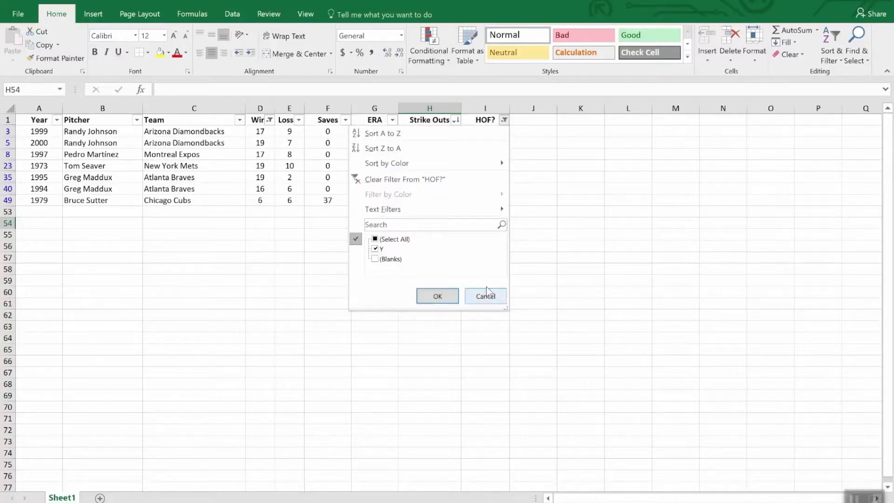
key(Escape)
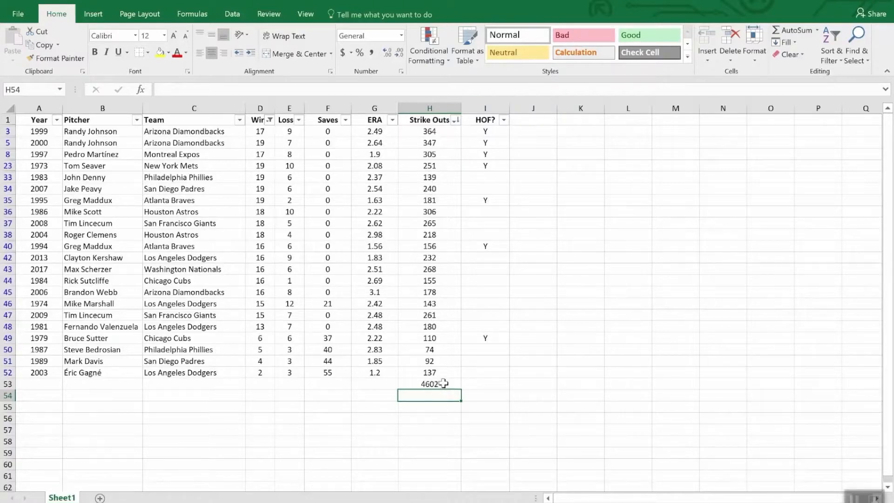
click(270, 120)
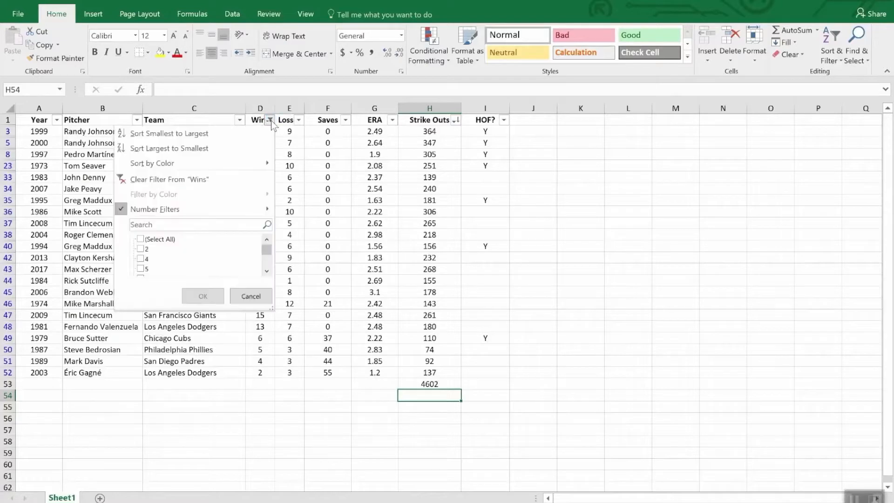
click(190, 180)
Check the Strike Outs total in H53 and its formula with the whole pitcher table shown
scroll(459, 336, down, 3)
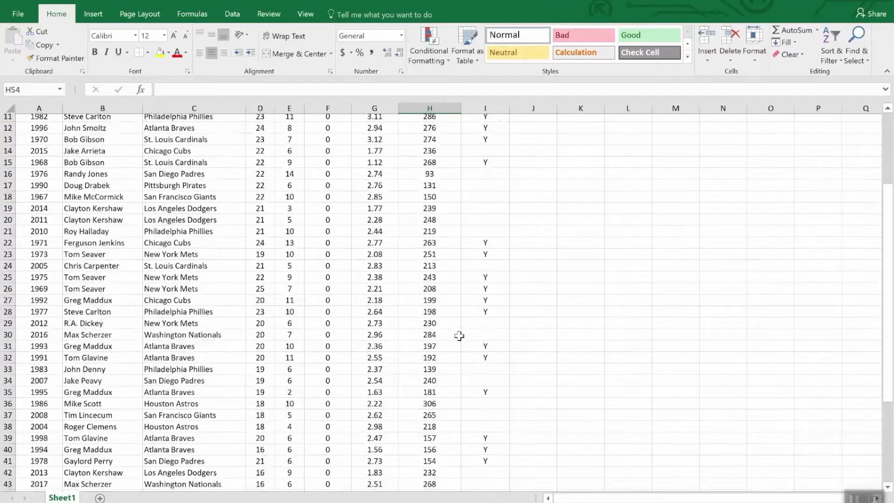
scroll(460, 336, down, 9)
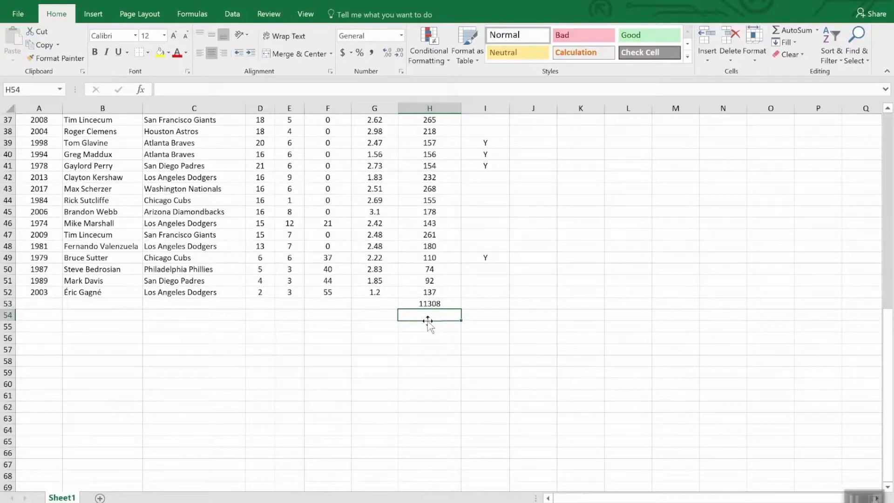
click(451, 303)
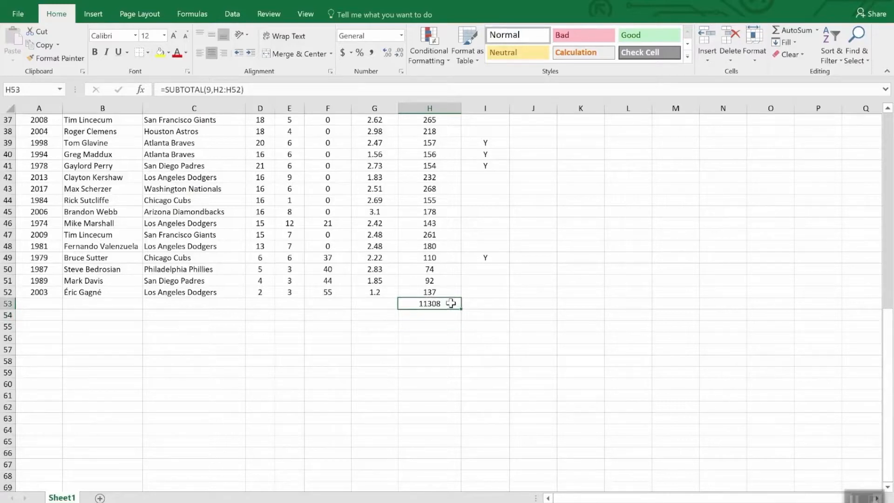
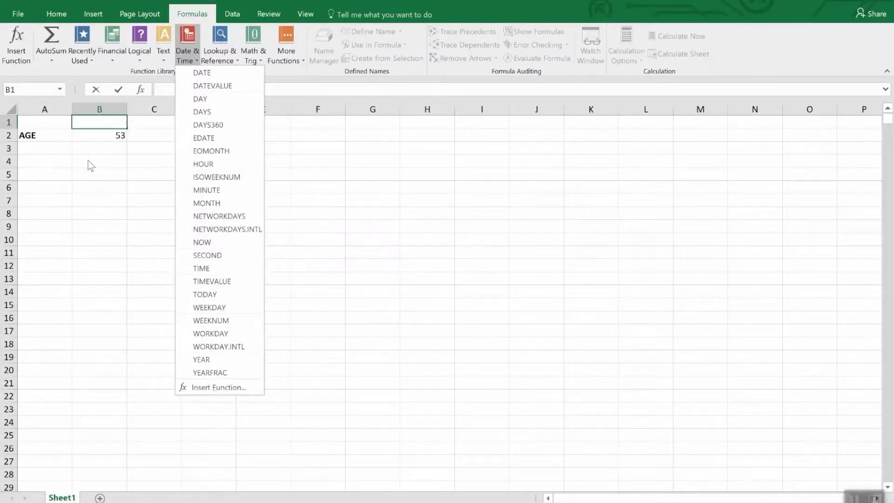
Check the age formula in B2 and review the Date and Time formats offered for the cell in Format Cells
click(91, 132)
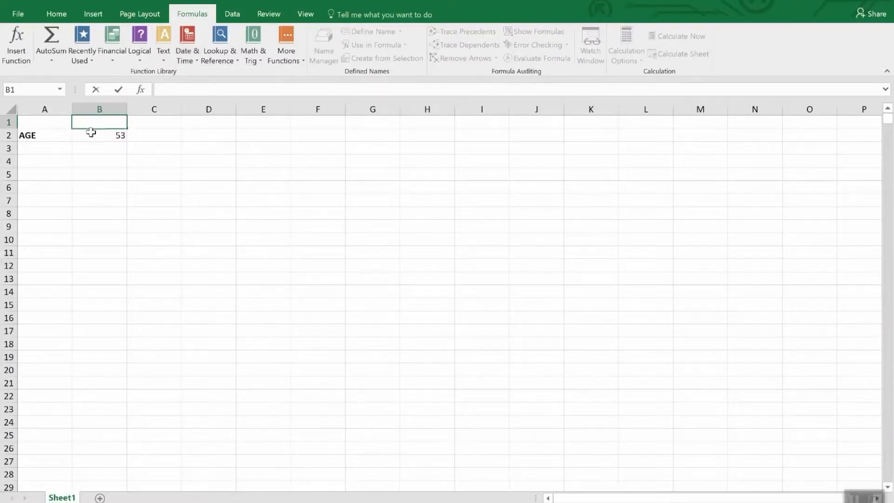
click(91, 135)
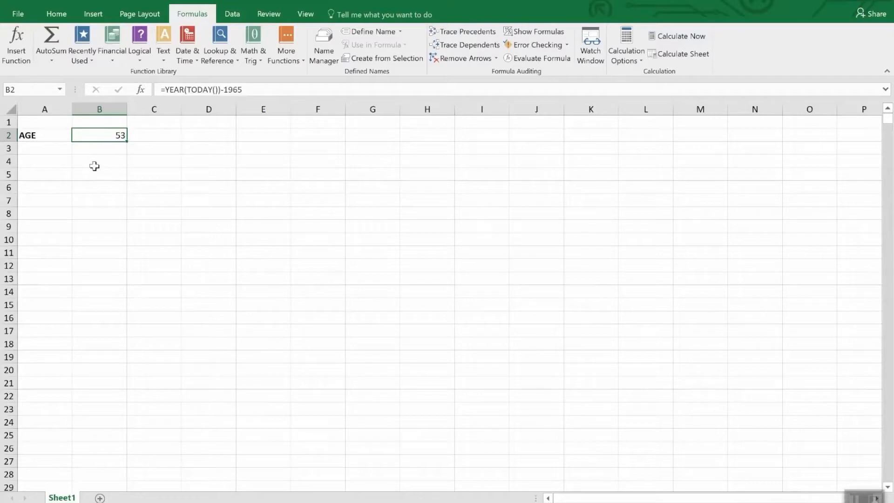
click(56, 14)
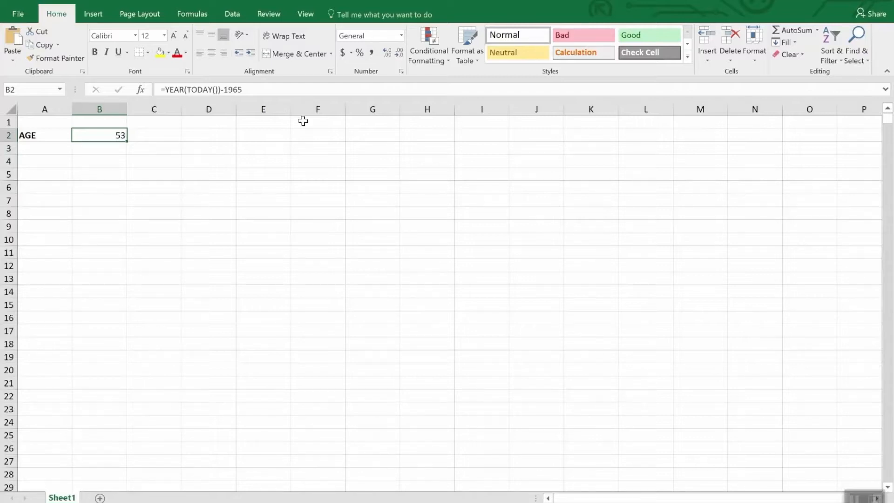
click(402, 36)
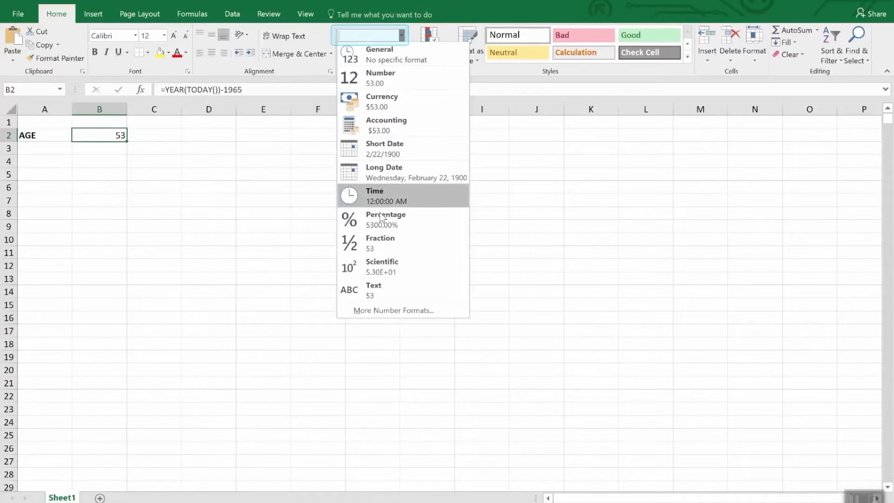
click(382, 312)
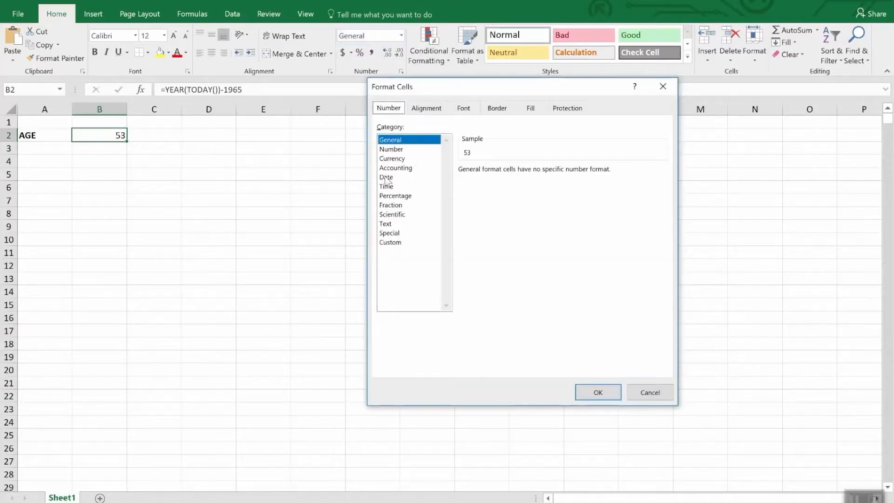
click(386, 178)
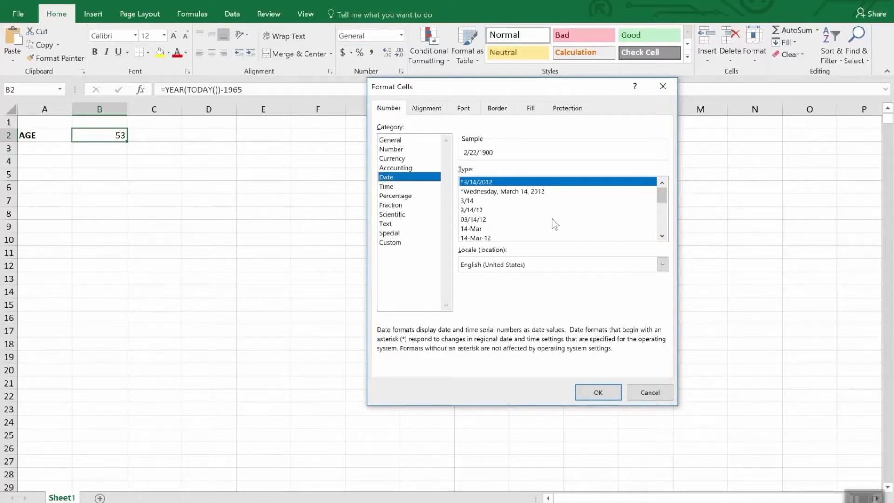
mouse_move(664, 198)
mouse_down()
mouse_move(673, 228)
mouse_move(667, 208)
mouse_up()
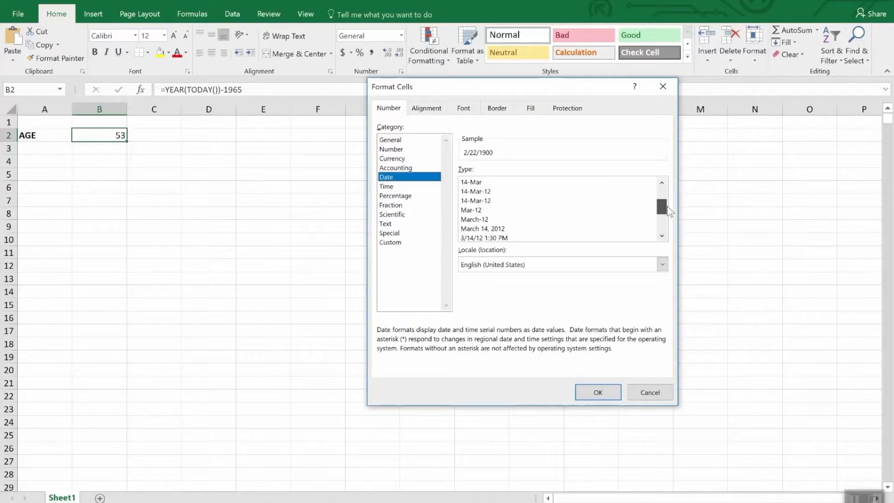
drag(669, 210, 670, 218)
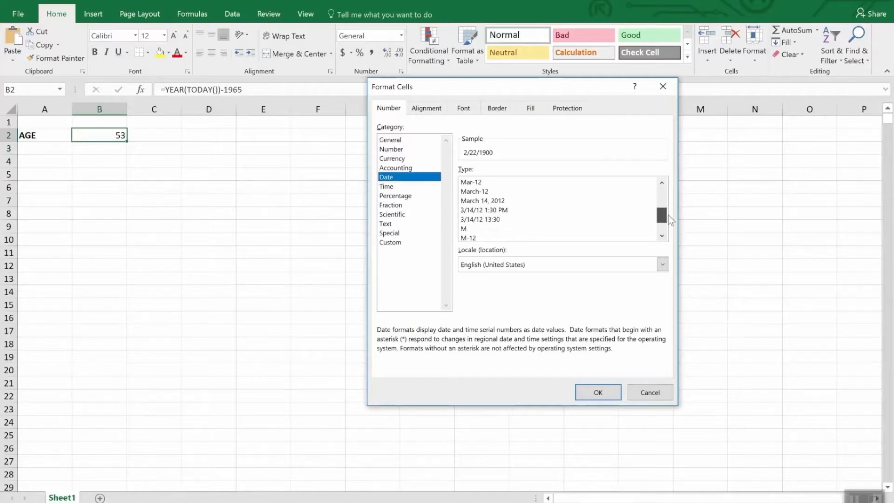
click(393, 188)
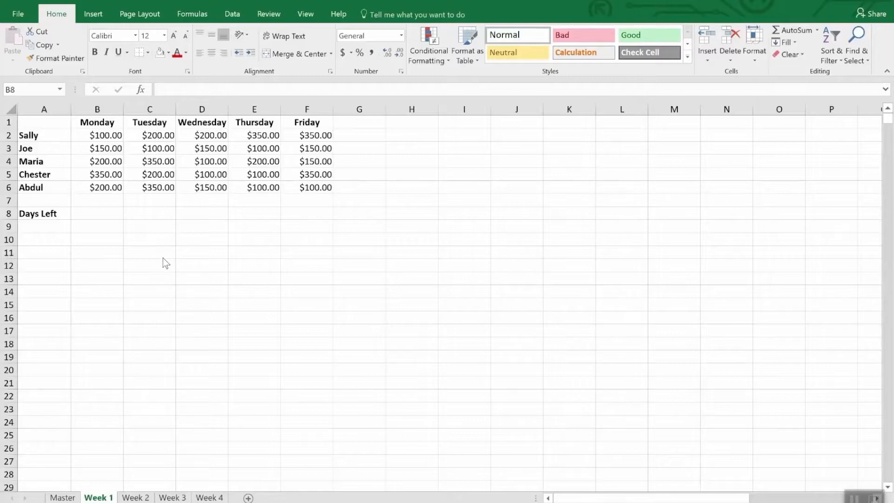
Replace the Monday header in B1 of the Week 1 sheet with the date 4/2/2018
click(106, 124)
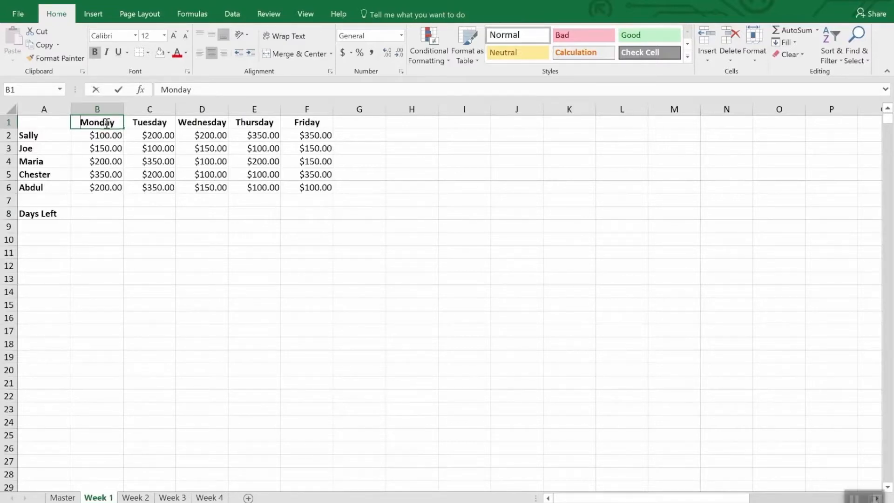
text(4/2/)
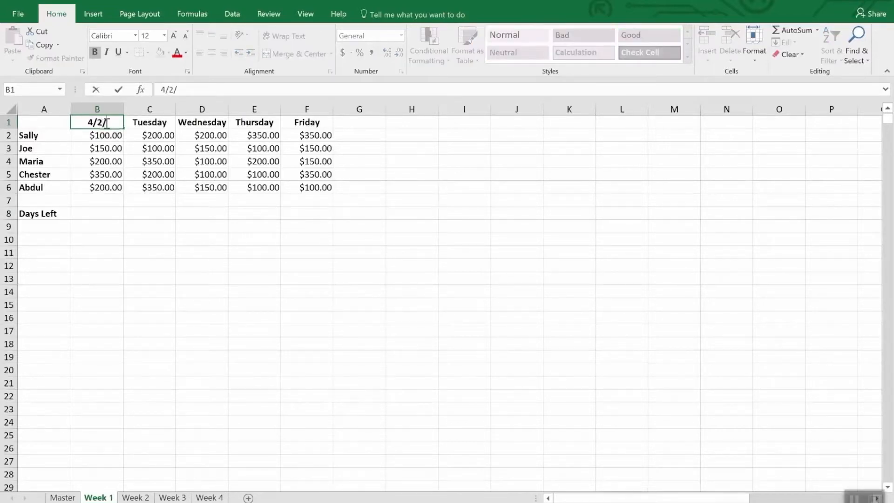
text(2018)
key(Return)
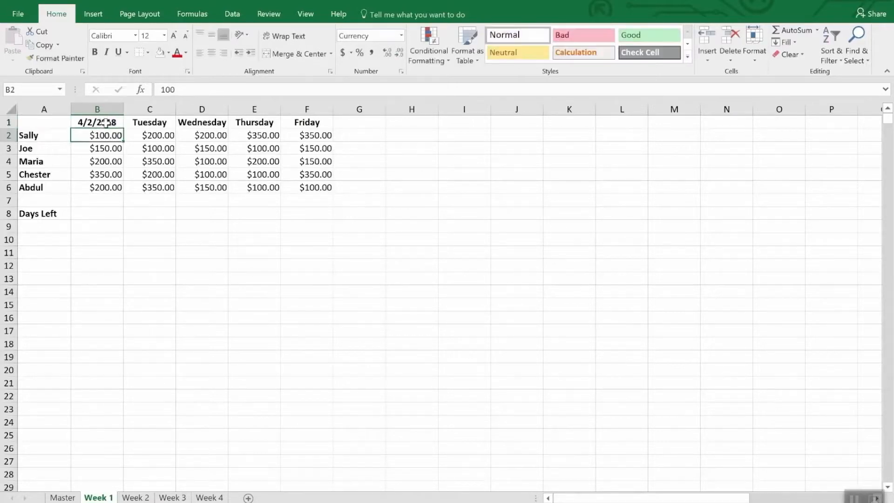
Replace the Tuesday header in C1 with the formula =B1+1
click(106, 122)
key(Right)
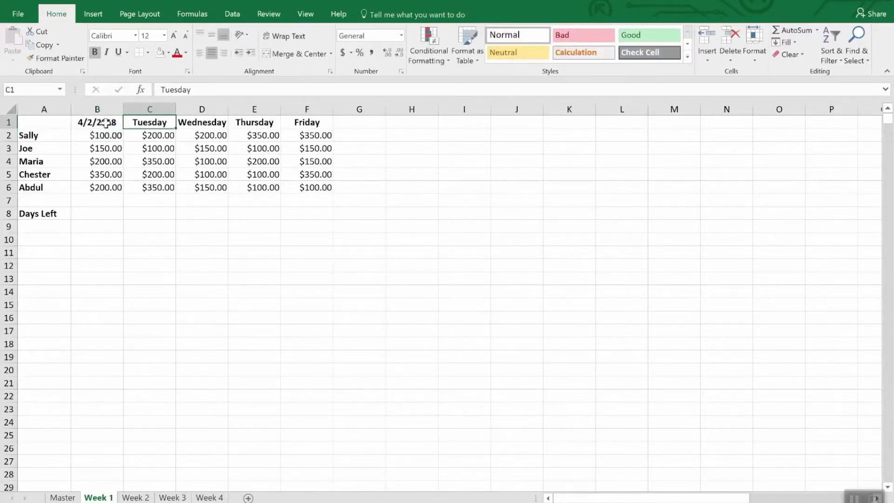
text(=b)
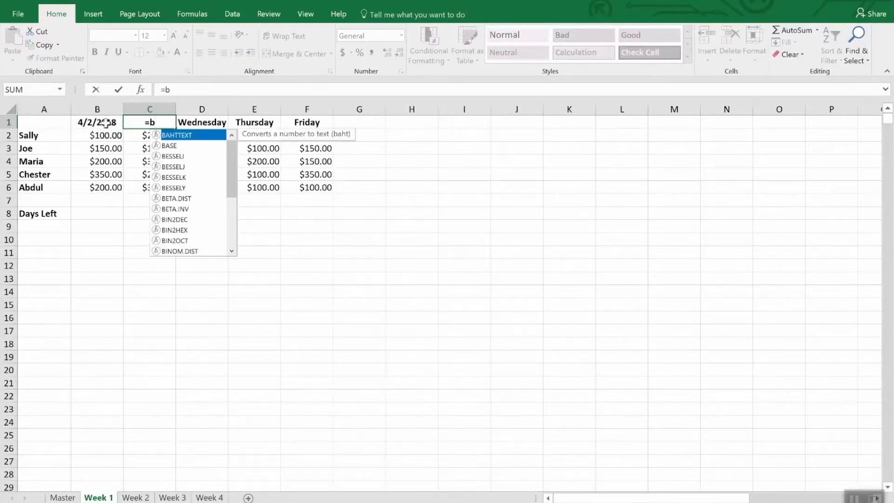
text(2)
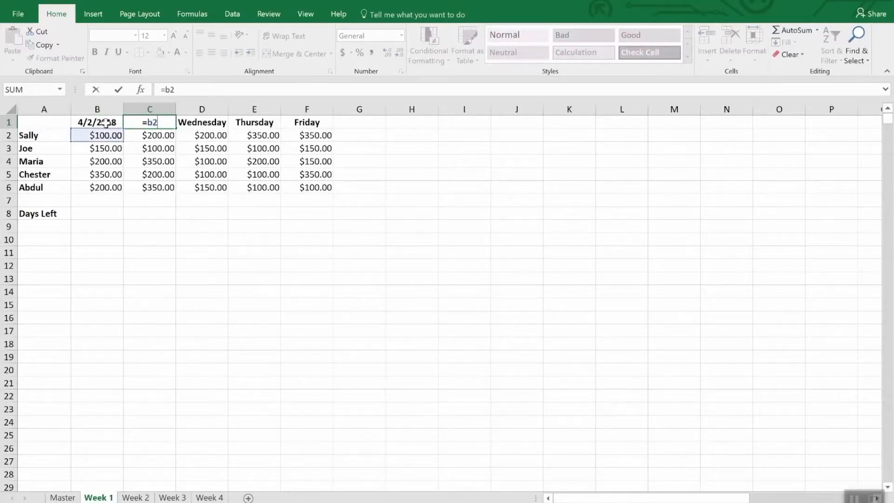
key(BackSpace)
text(1)
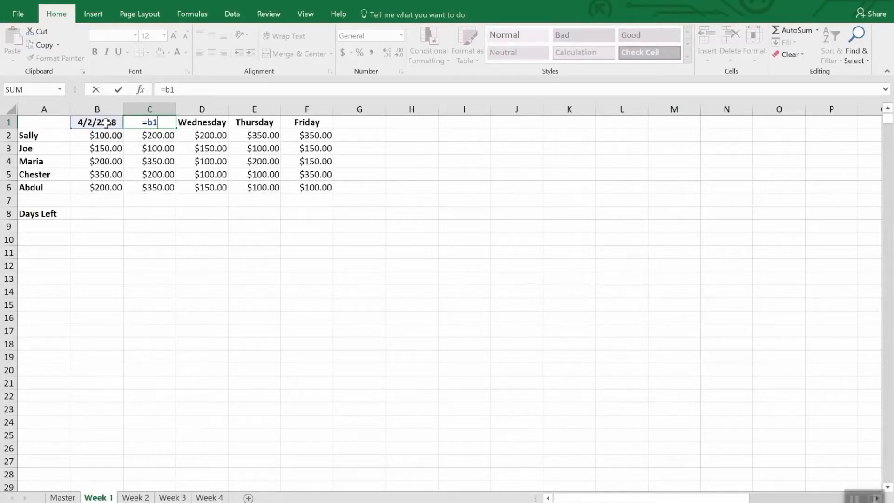
text(+1)
key(Return)
Copy the date formula from C1 into D1, E1 and F1, replacing the Wednesday to Friday headers
key(Up)
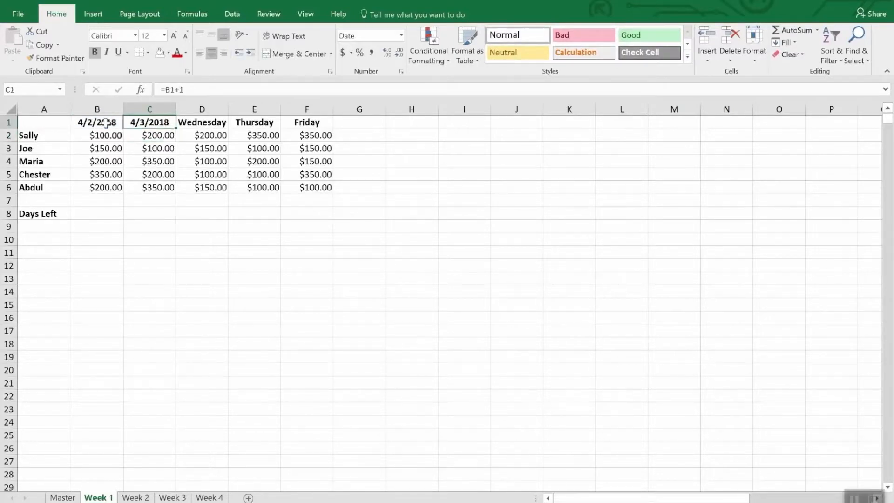
key(ctrl+c)
key(Right)
key(ctrl+v)
key(Right)
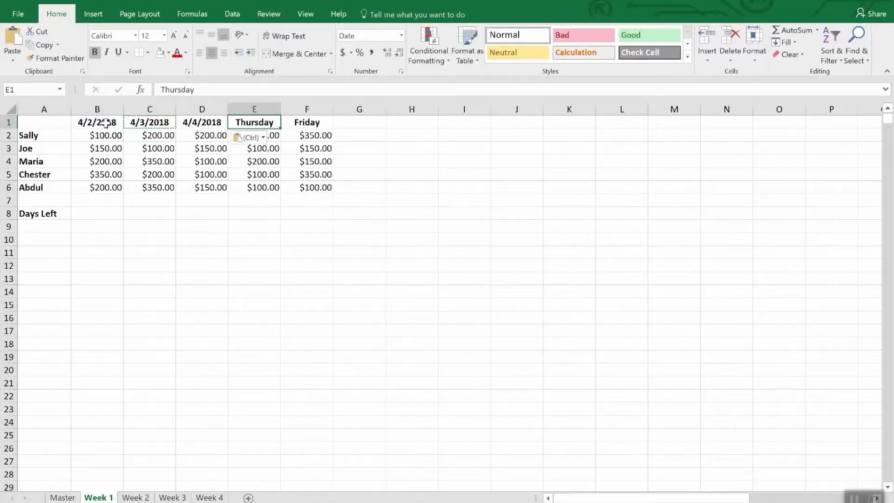
key(ctrl+v)
key(Right)
key(ctrl+v)
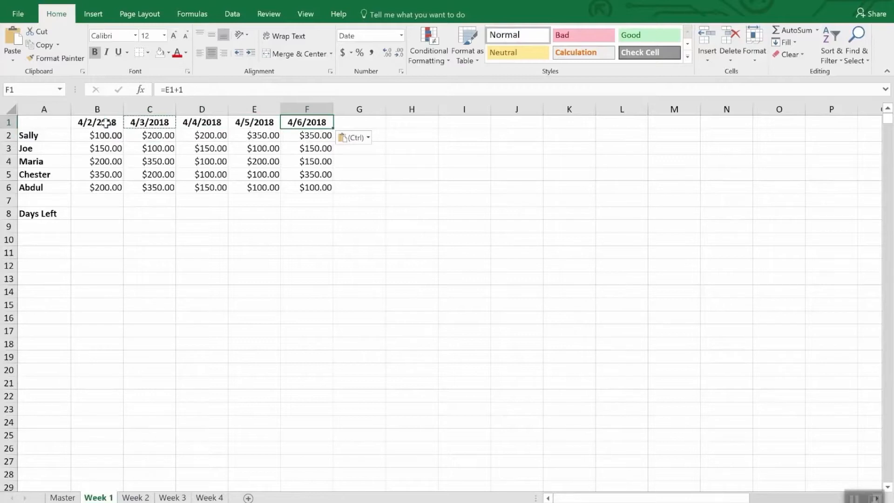
Paste the copied next-day formula over the weekday headers in B1:F1 of the Week 2 sheet
drag(80, 123, 321, 122)
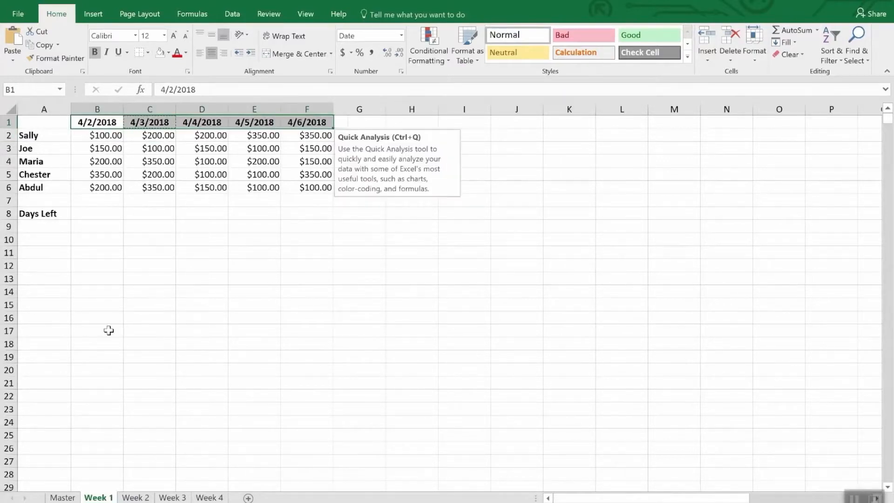
click(135, 497)
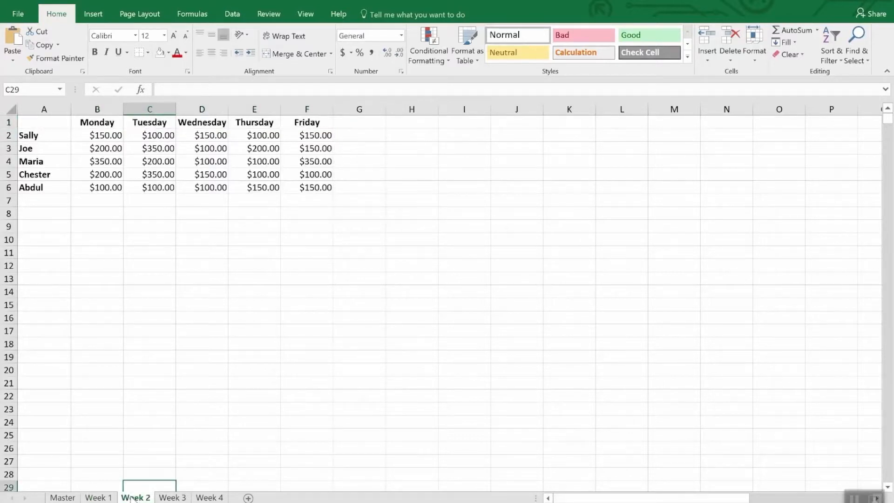
drag(91, 127, 289, 125)
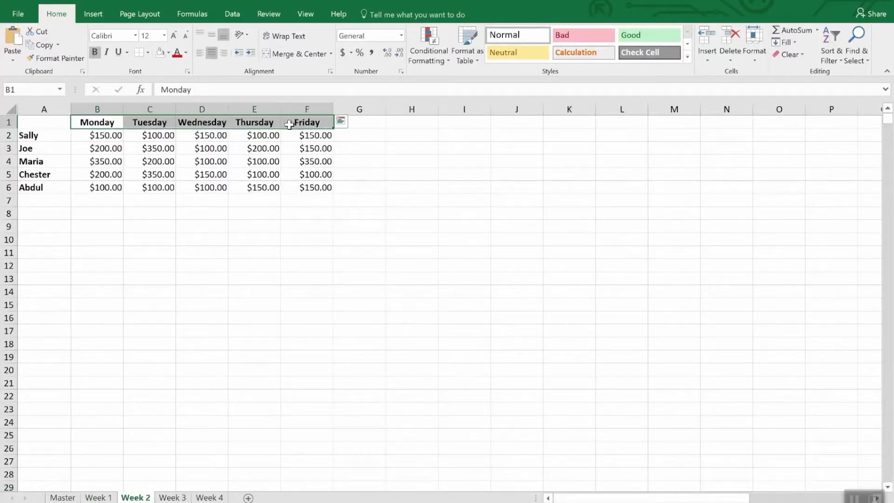
key(ctrl+v)
Set B1 on the Week 2 sheet to the starting date 4/9/2018
click(99, 123)
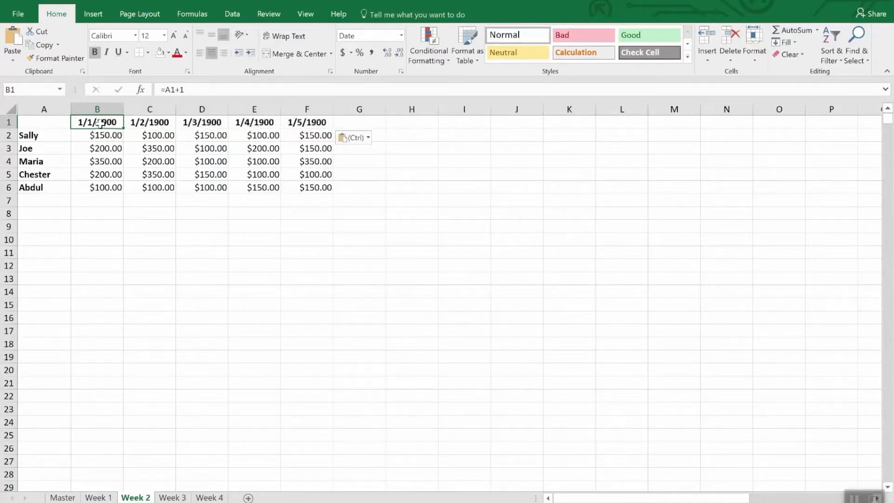
text(4/)
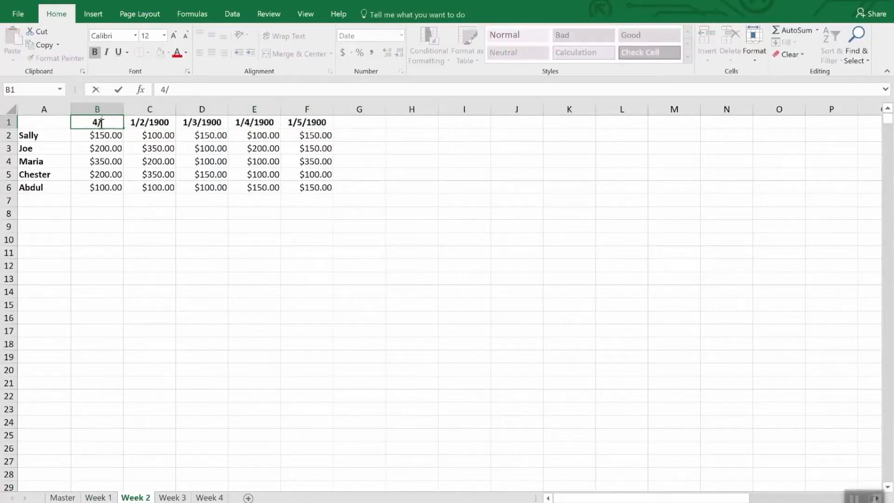
text(9/18)
key(Return)
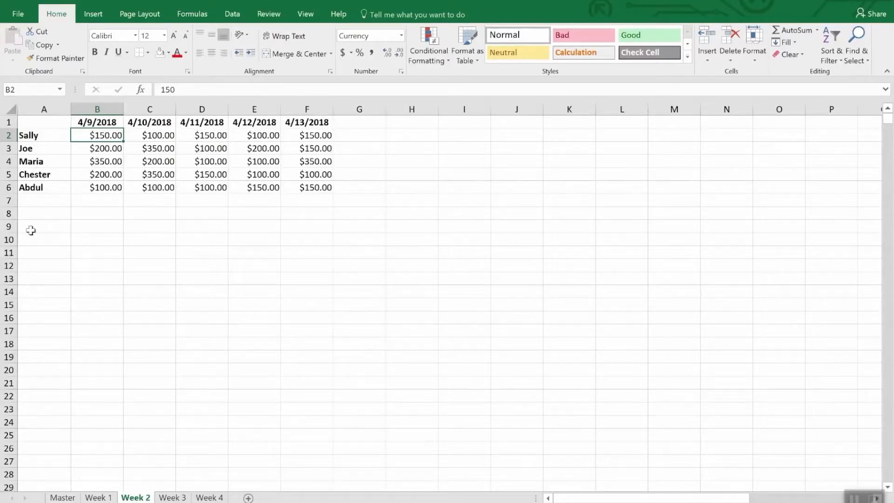
Enter =DATE(2018,4,30)-TODAY() in the Days Left cell B8 of the Week 1 sheet
click(93, 498)
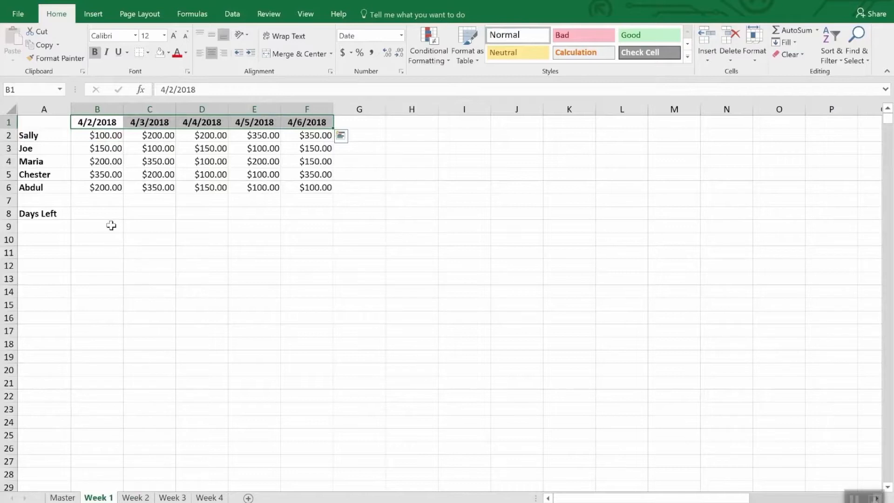
click(95, 215)
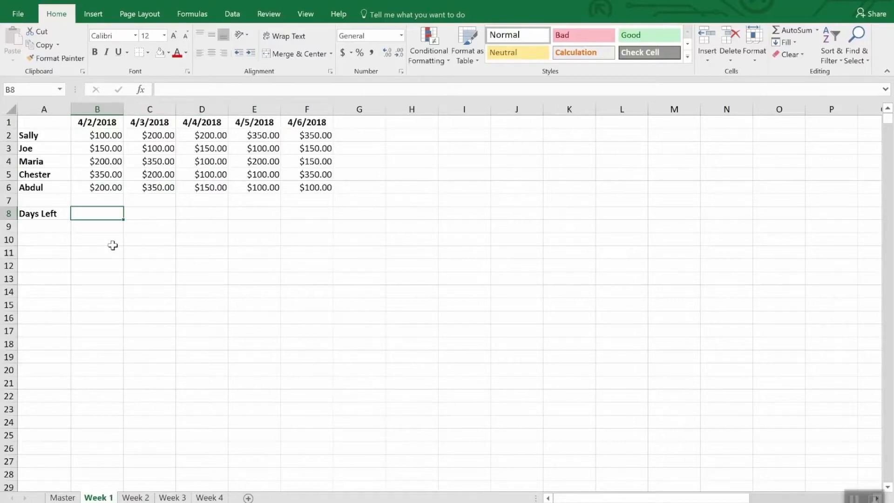
text(=)
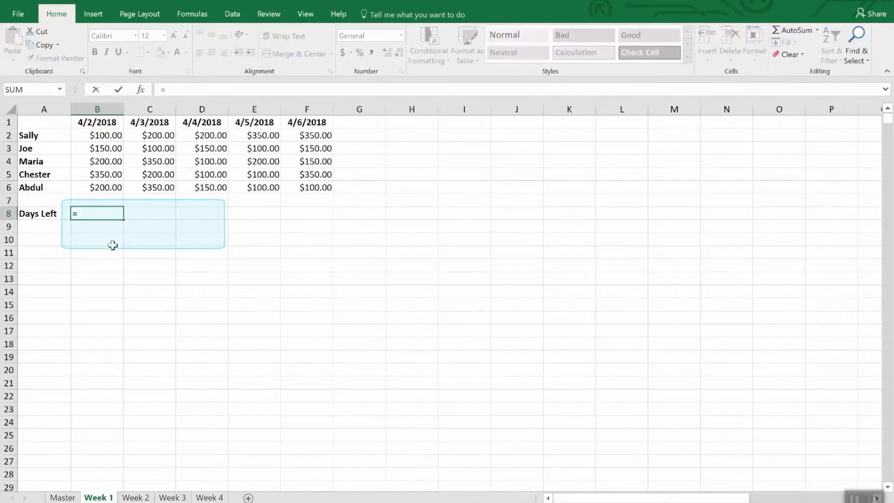
text(Dat)
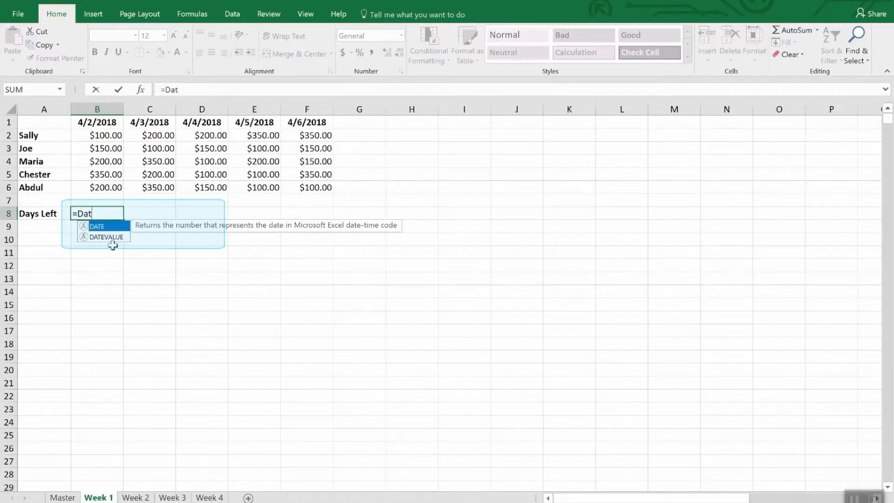
text(e()
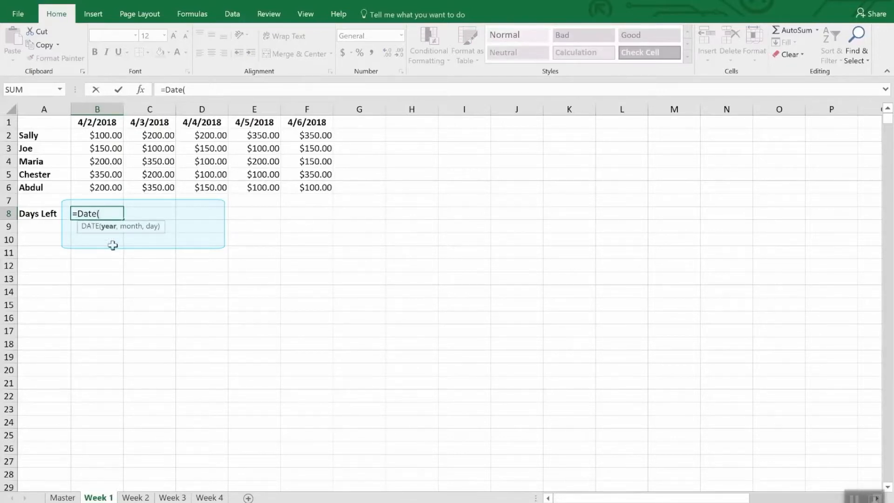
text(2018,4,)
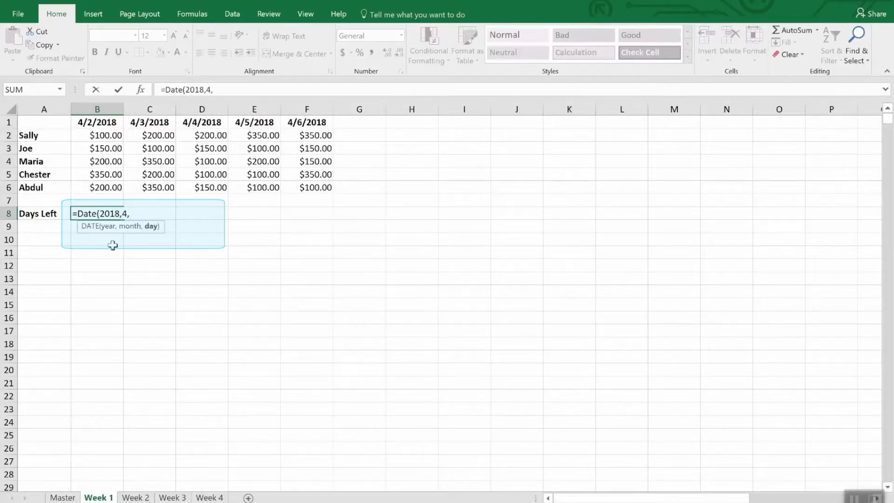
text(30))
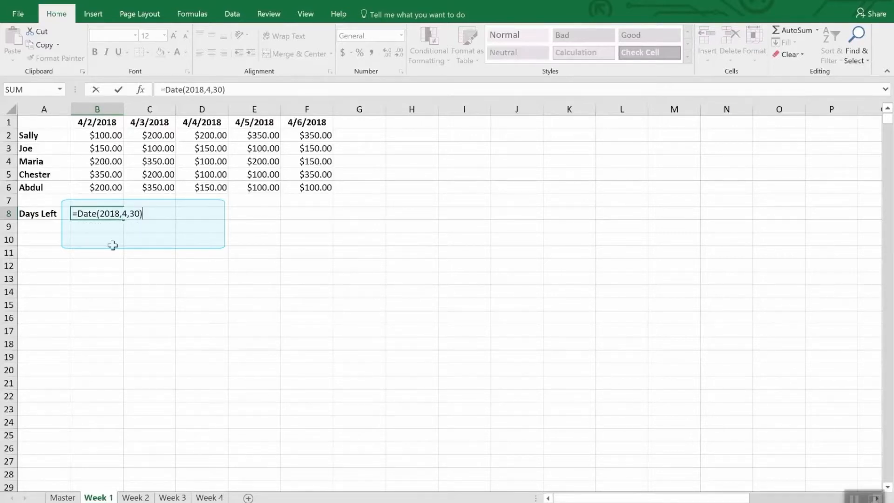
text(-tod)
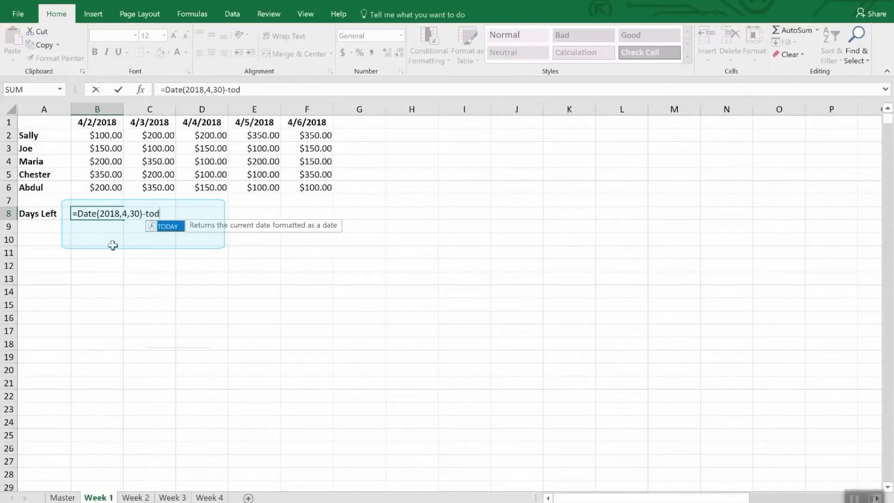
text(ay())
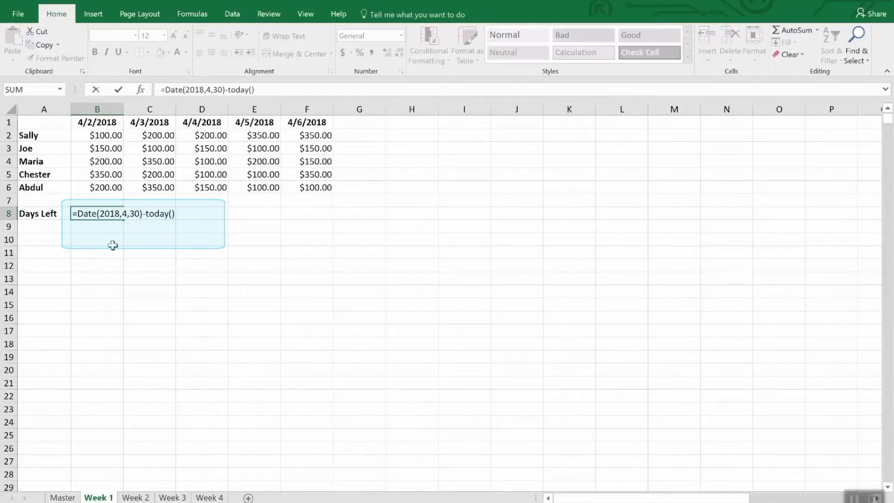
key(Return)
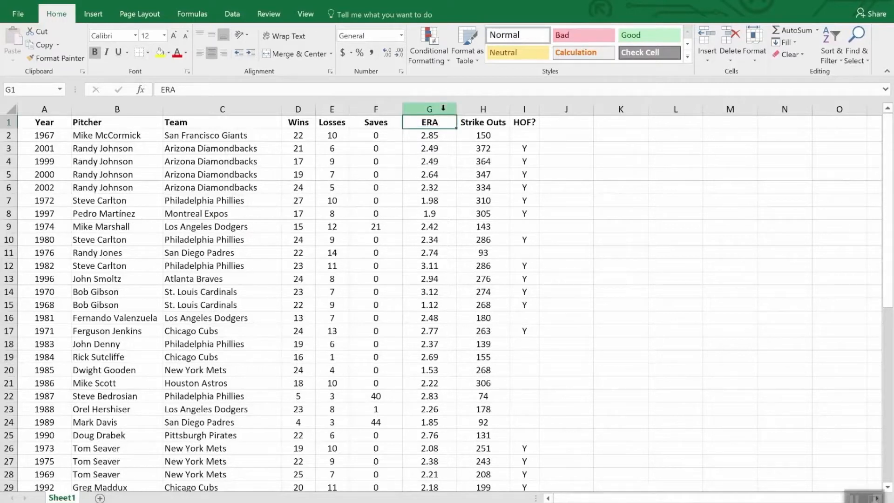
Highlight values less than 2.00 in the ERA column G using Light Red Fill with Dark Red Text
click(426, 109)
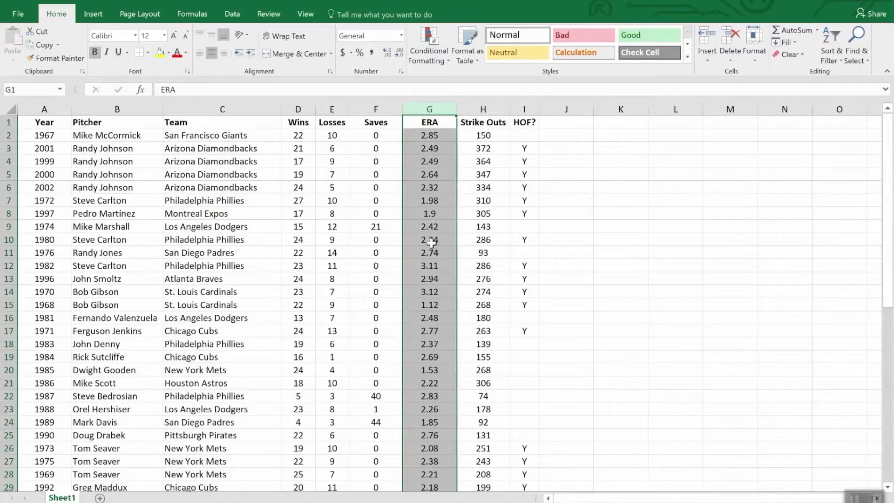
click(428, 35)
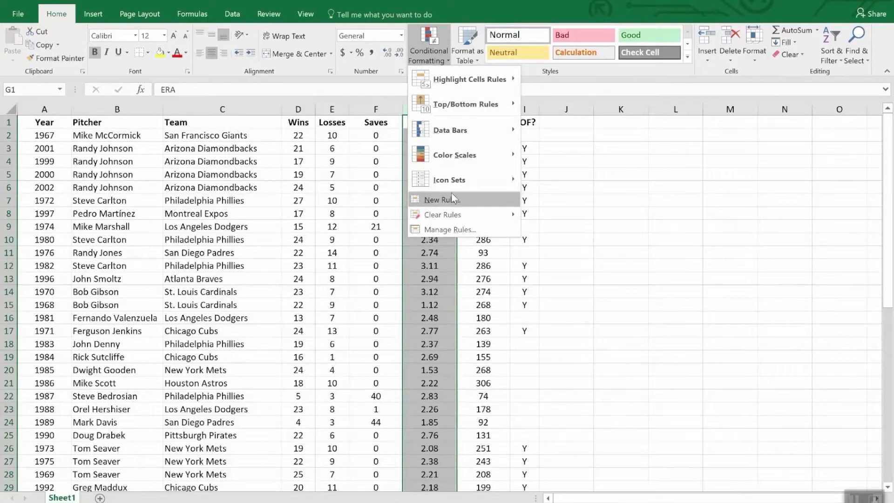
mouse_move(450, 132)
mouse_move(452, 81)
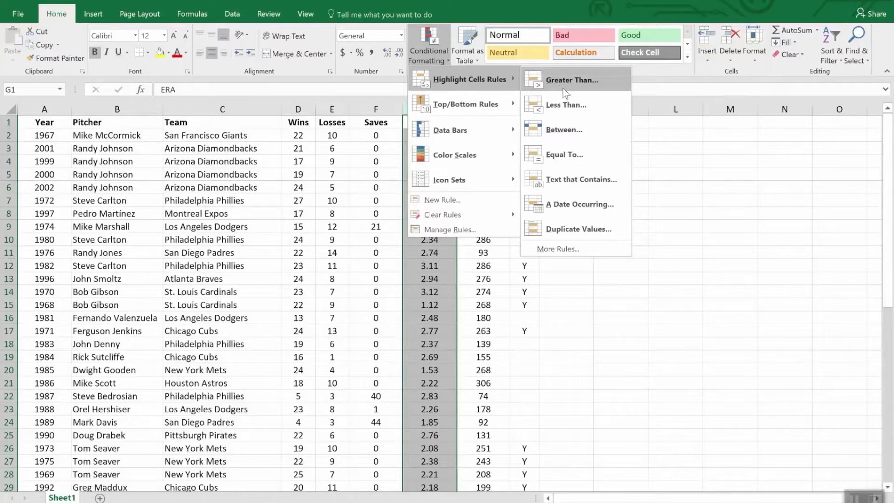
click(579, 106)
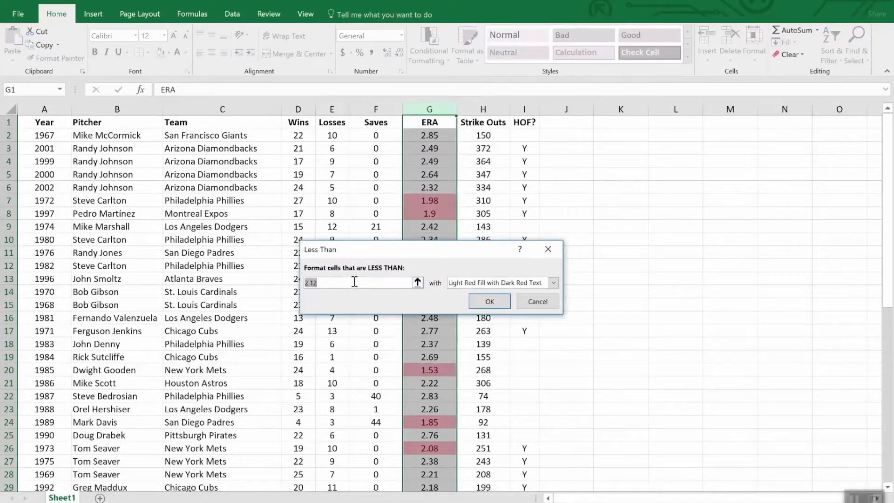
text(2.0)
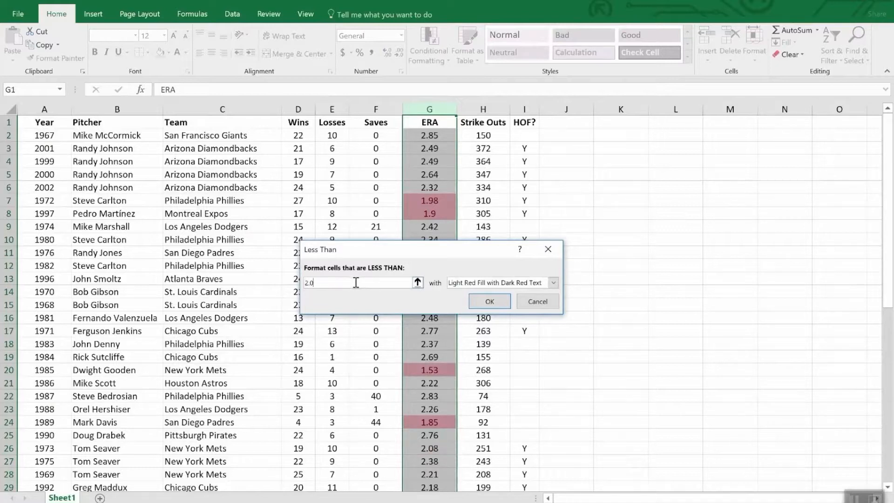
text(0)
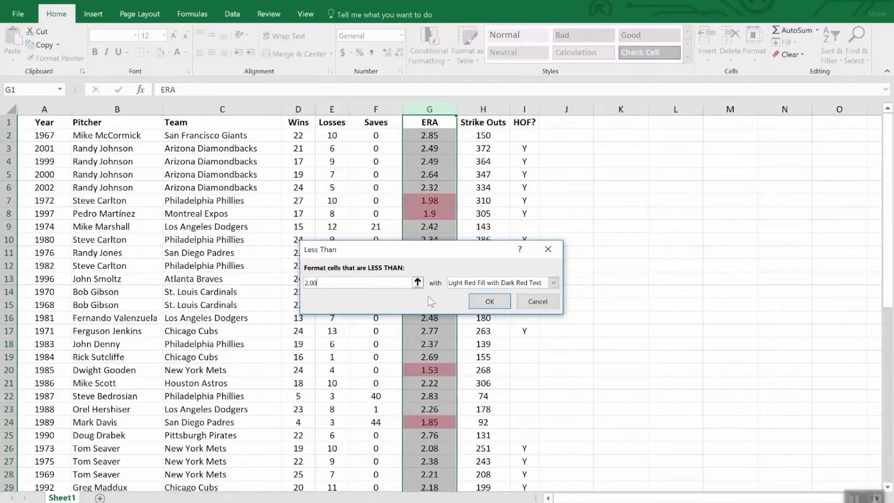
click(490, 302)
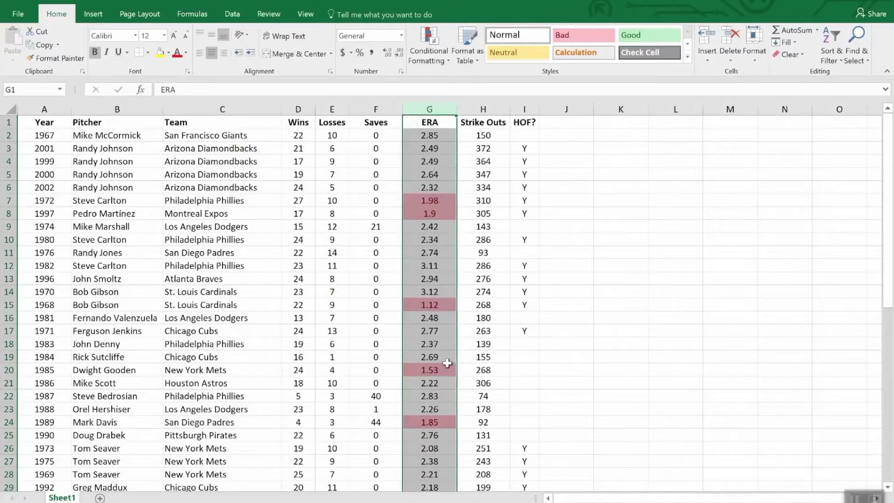
scroll(449, 365, down, 7)
scroll(448, 364, down, 5)
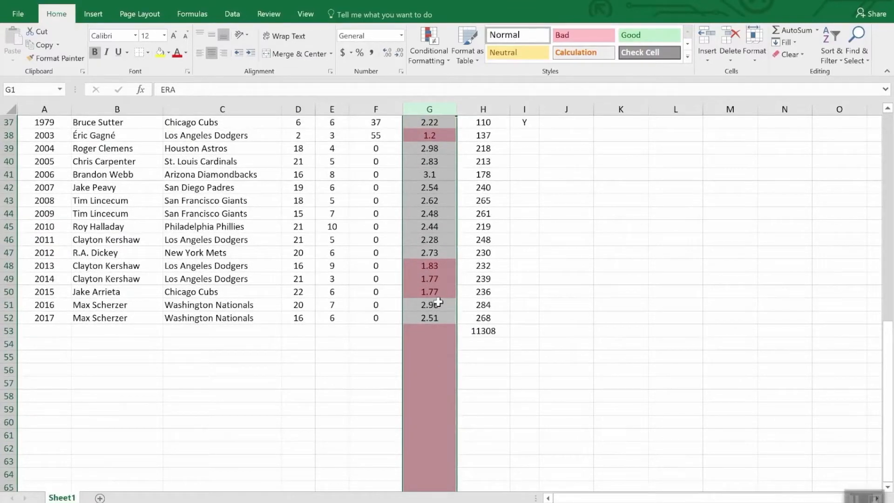
scroll(438, 302, up, 7)
scroll(439, 302, down, 7)
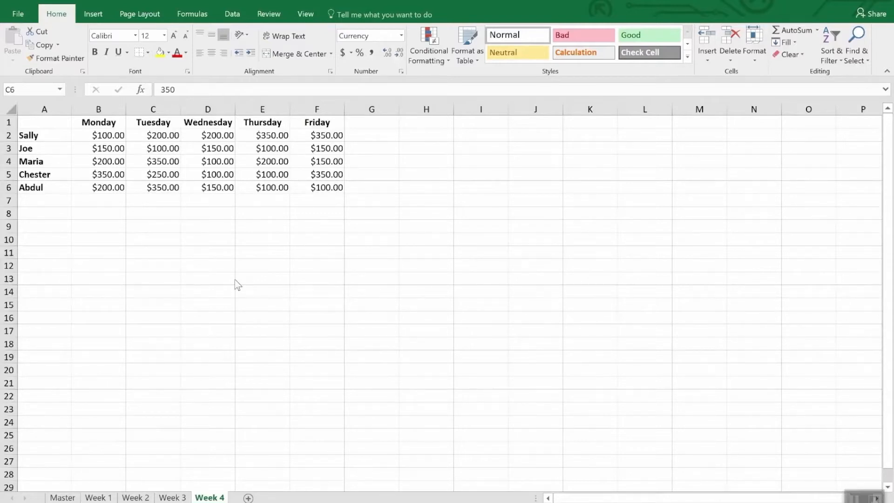
Start a new conditional formatting rule for B2:F6 on the Week 4 sheet with the Icon Sets format style
click(118, 138)
drag(118, 138, 328, 195)
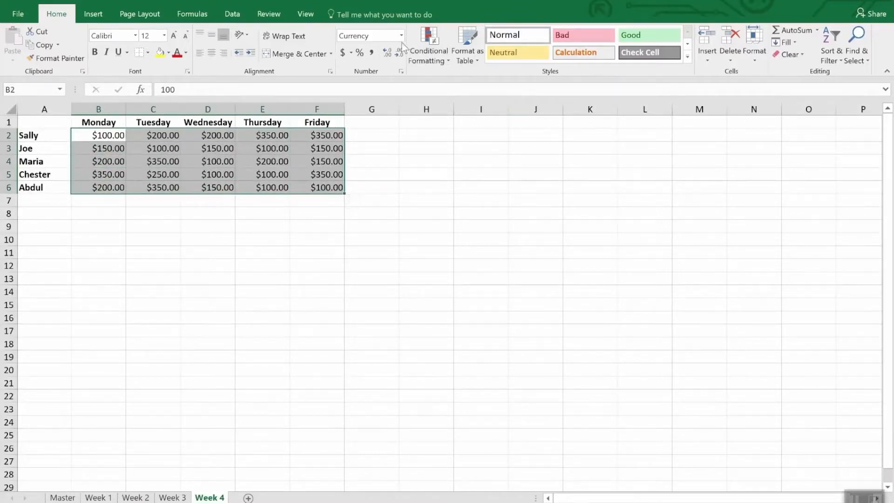
click(432, 35)
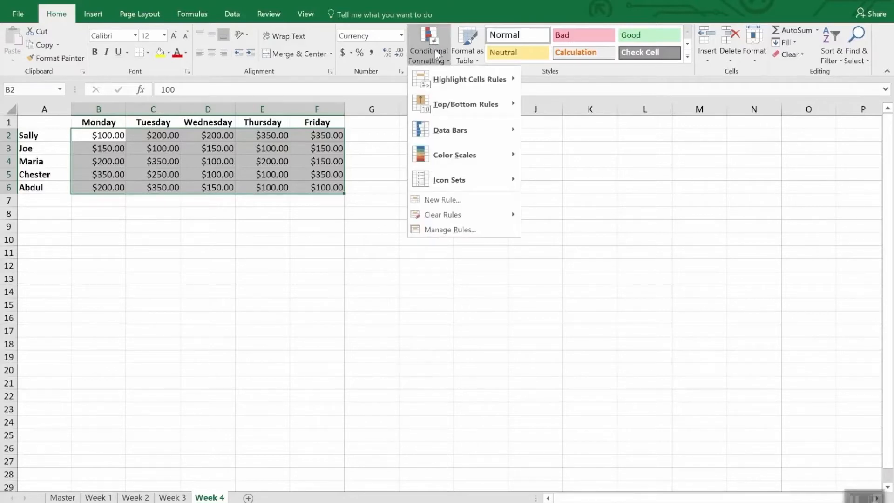
click(455, 205)
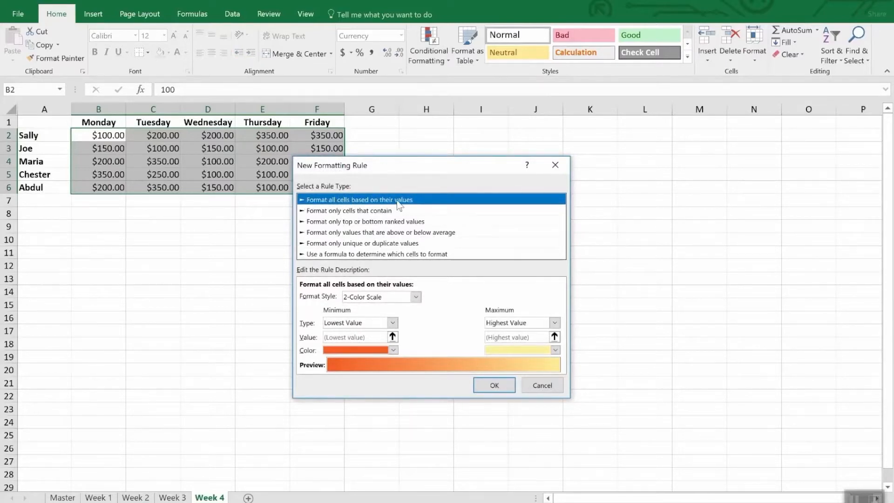
click(415, 297)
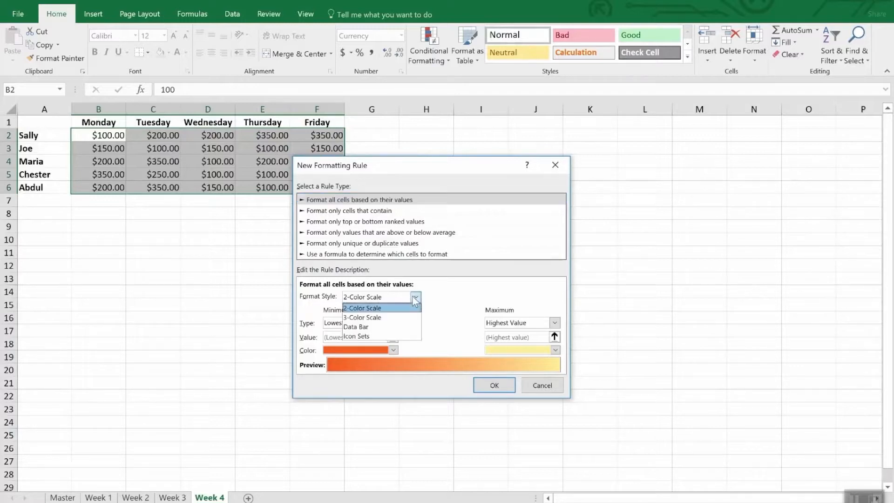
click(392, 335)
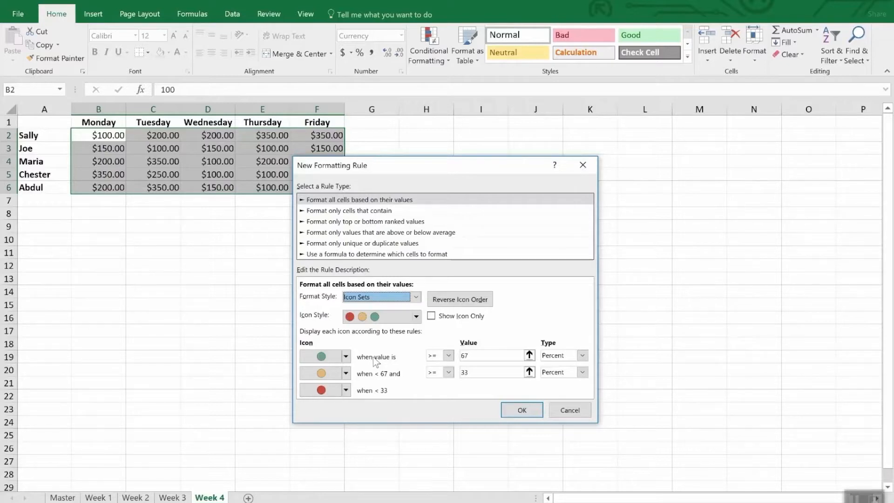
Set the green icon's threshold to the Number type with a value of 300
click(582, 356)
click(555, 365)
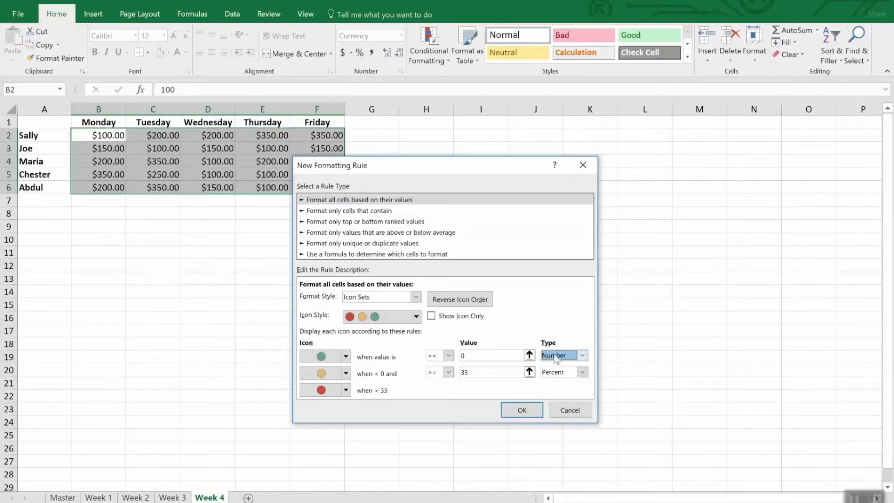
click(472, 356)
double_click(471, 355)
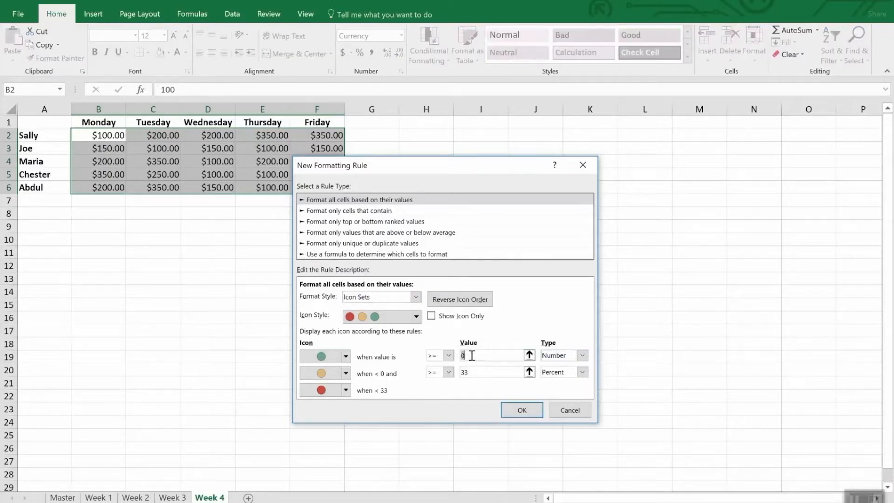
text(300)
Set the yellow icon's threshold to a Number value of 200 and apply the icon rule
click(495, 373)
double_click(494, 373)
text(200)
key(Tab)
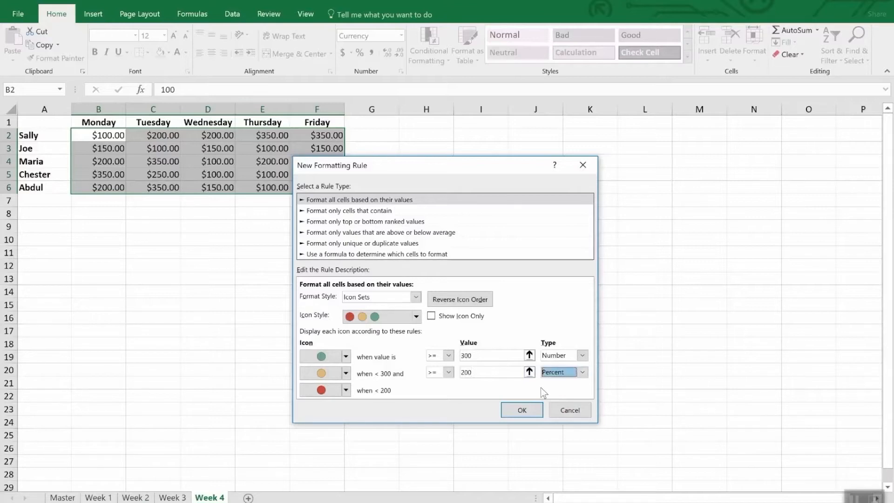
click(582, 372)
click(577, 383)
double_click(495, 373)
text(200)
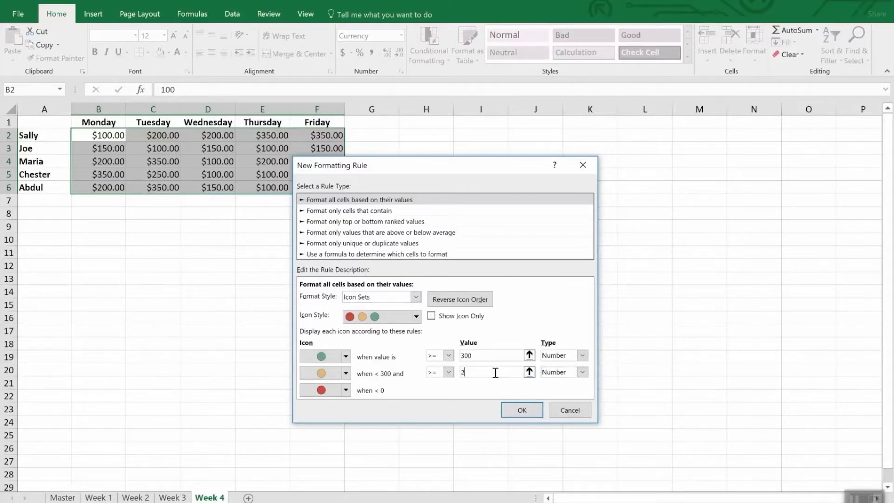
click(522, 410)
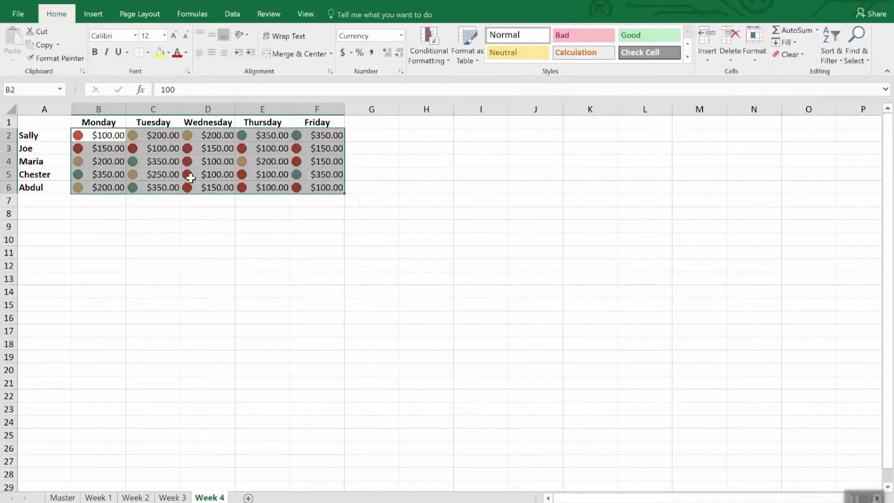
click(216, 218)
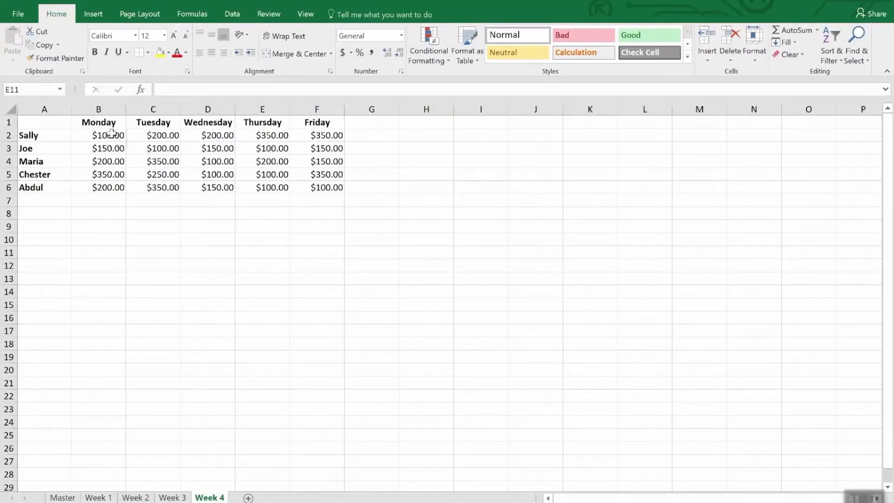
Create a formula-based conditional formatting rule for B2:F6 with the formula =b2<200
mouse_move(104, 135)
mouse_down()
mouse_move(319, 160)
mouse_move(340, 194)
mouse_up()
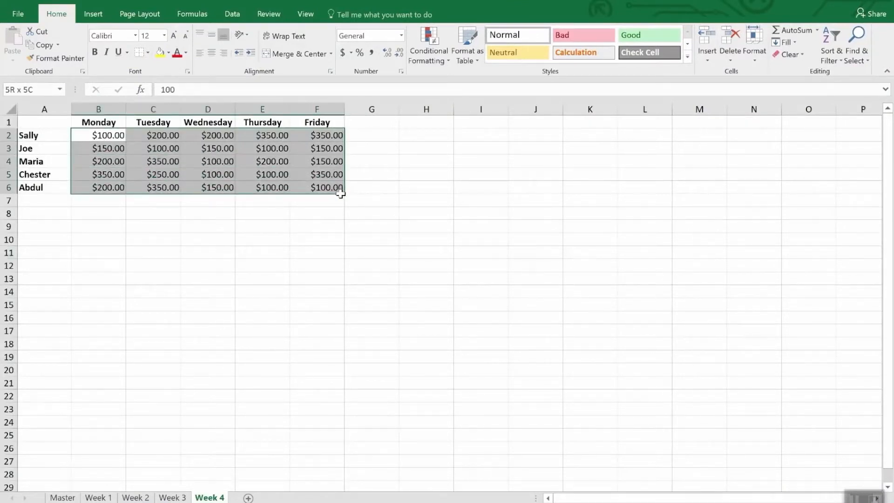
click(423, 40)
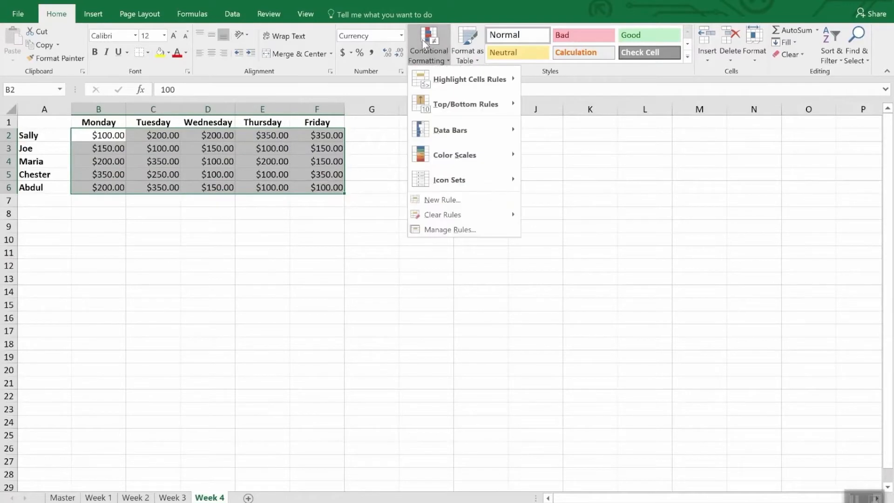
click(463, 203)
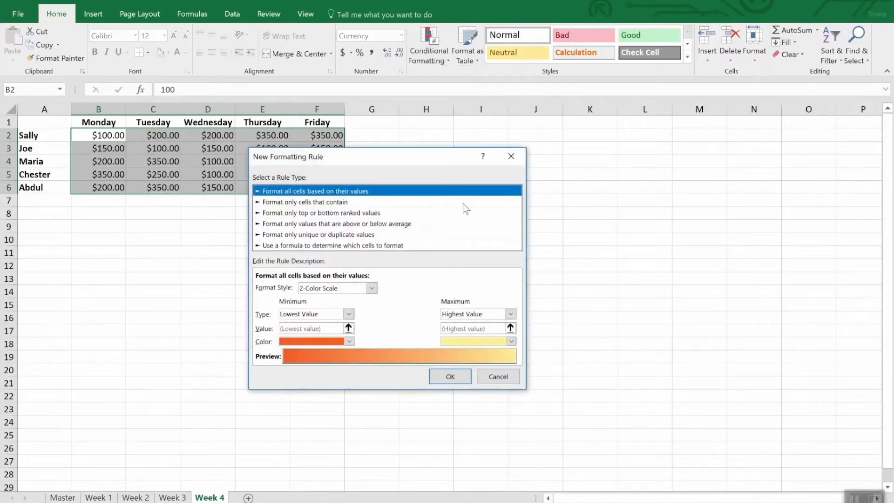
click(298, 246)
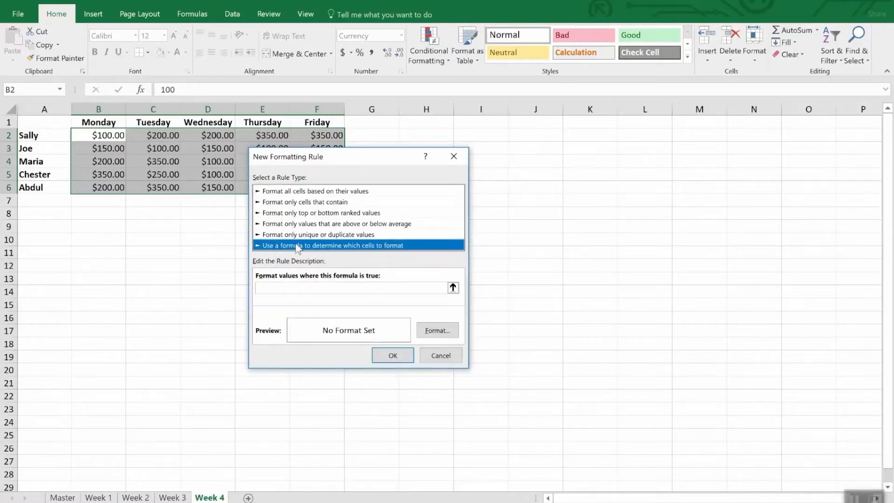
click(295, 289)
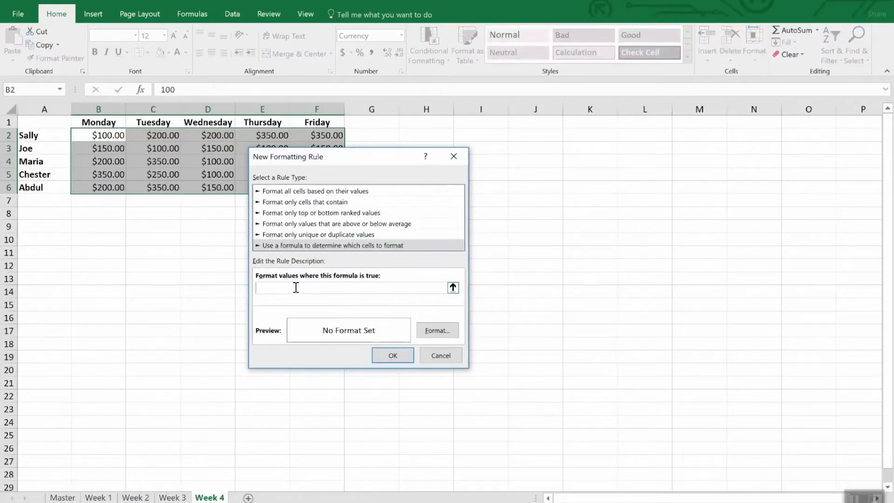
text(=b2<200)
Give the formula rule a yellow fill and apply it to the Week 4 figures
click(437, 330)
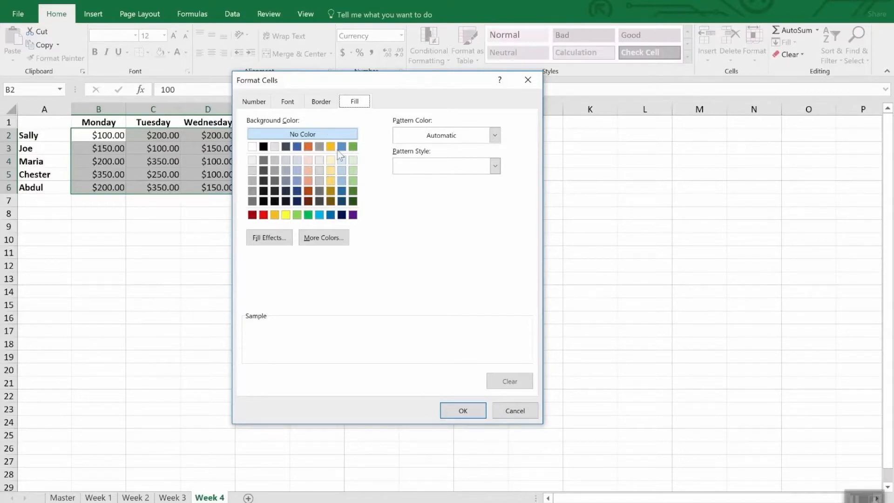
click(285, 214)
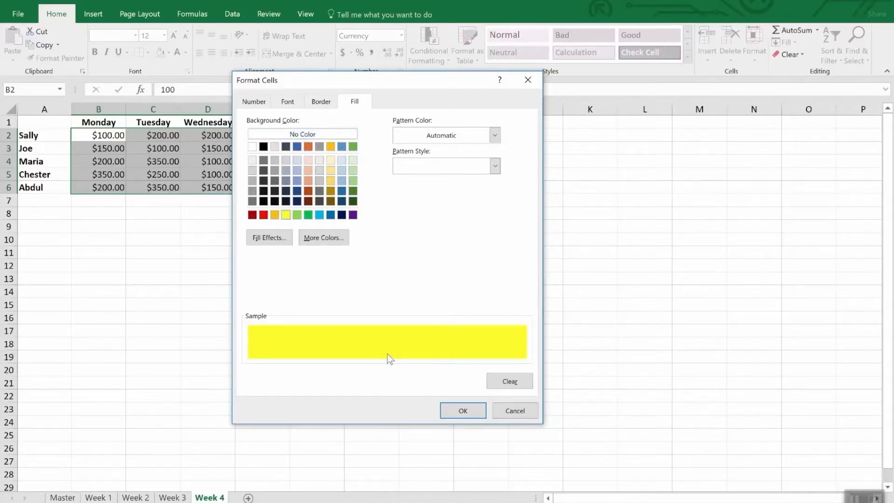
click(464, 411)
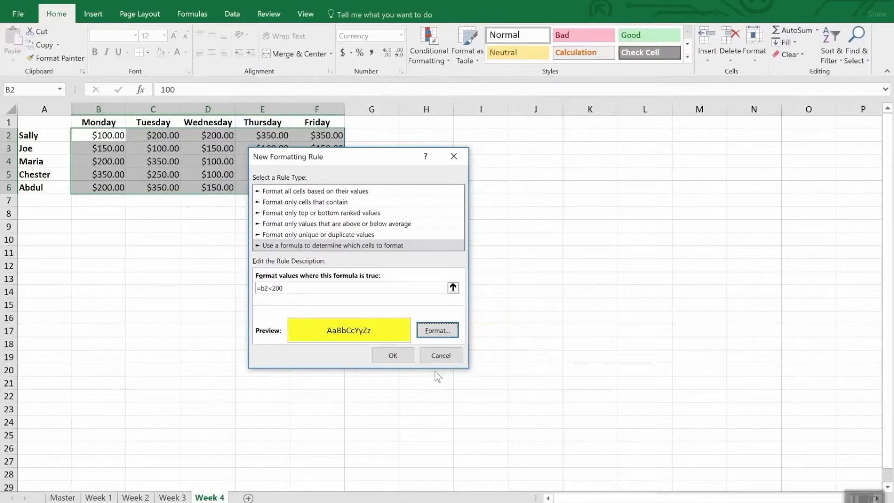
click(394, 355)
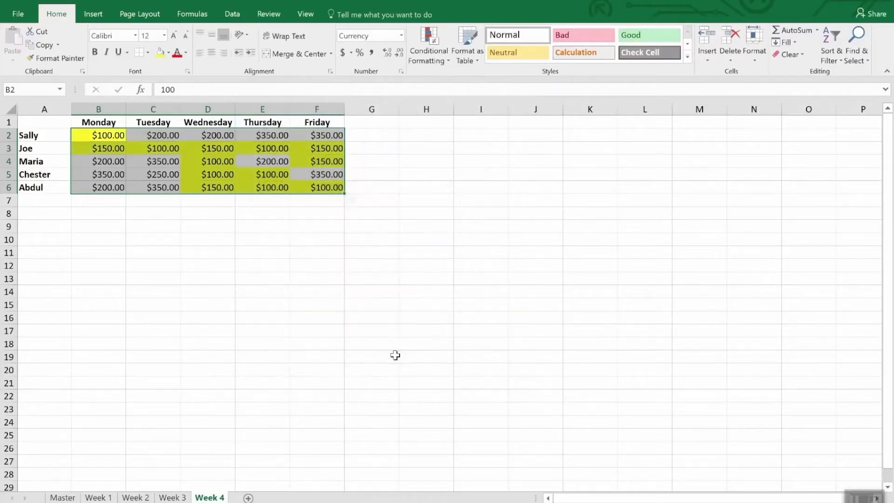
click(245, 291)
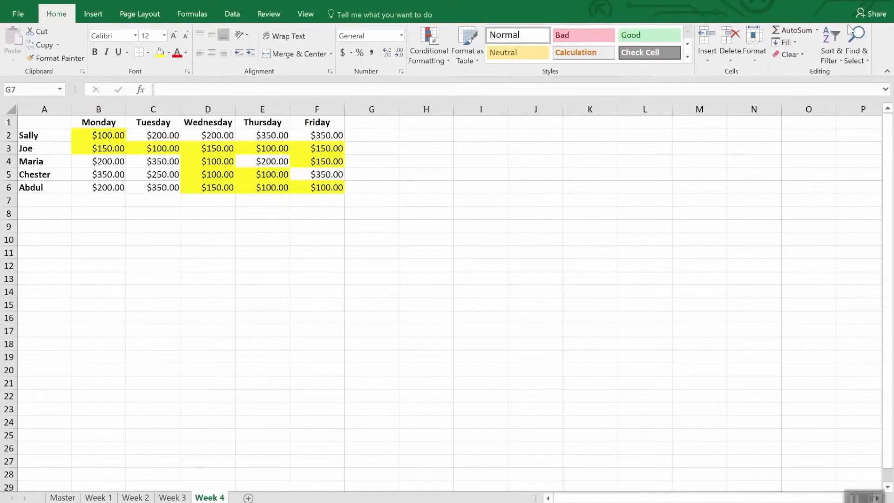
Select all cells on the Week 4 sheet that contain conditional formatting using Find & Select
click(862, 55)
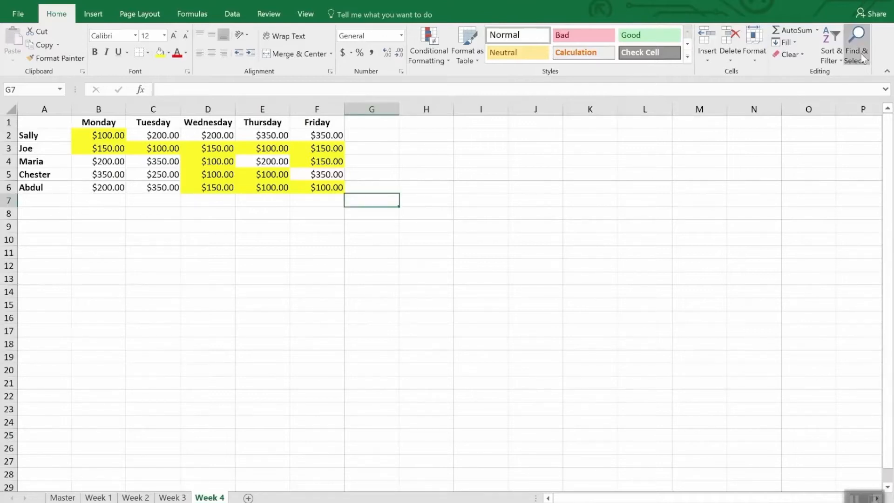
click(861, 60)
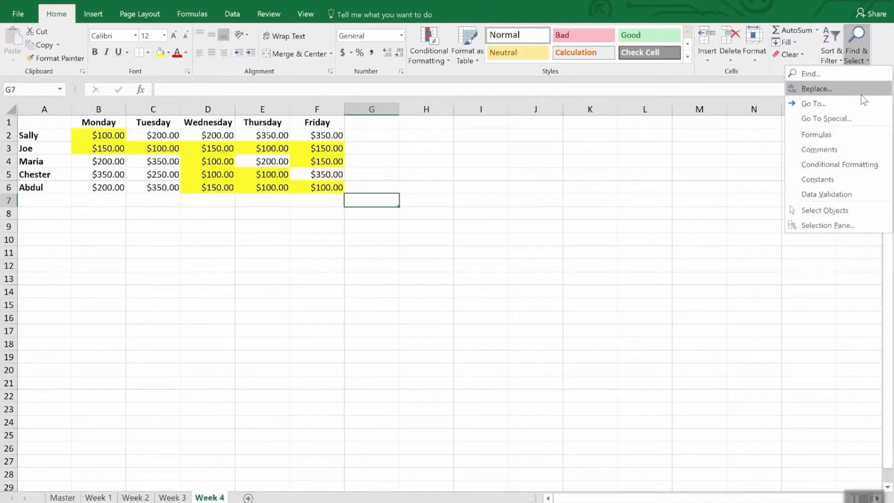
click(868, 164)
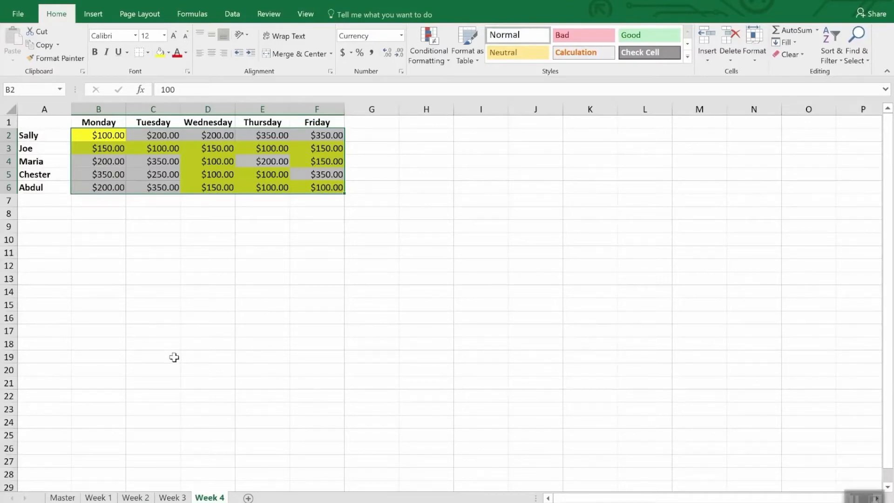
Try to copy the Week 4 formatting onto B2:F7 of the Week 3 sheet with Format Painter, and return to Week 4
click(61, 59)
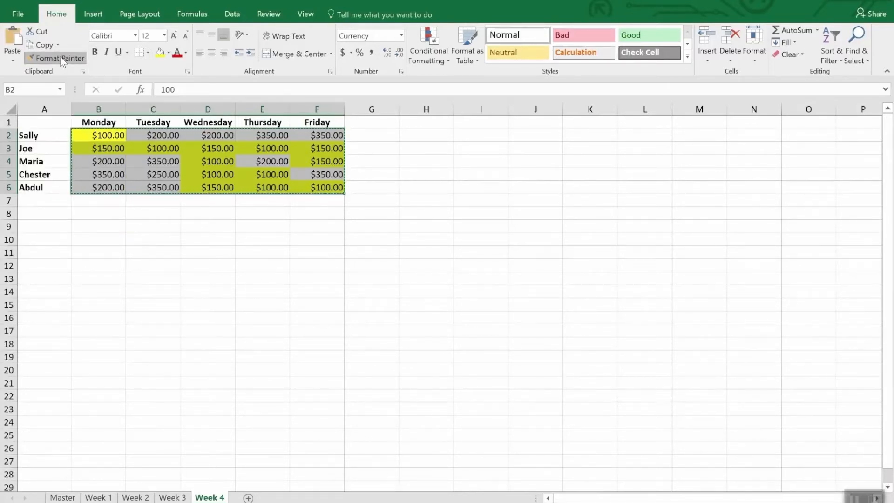
click(62, 60)
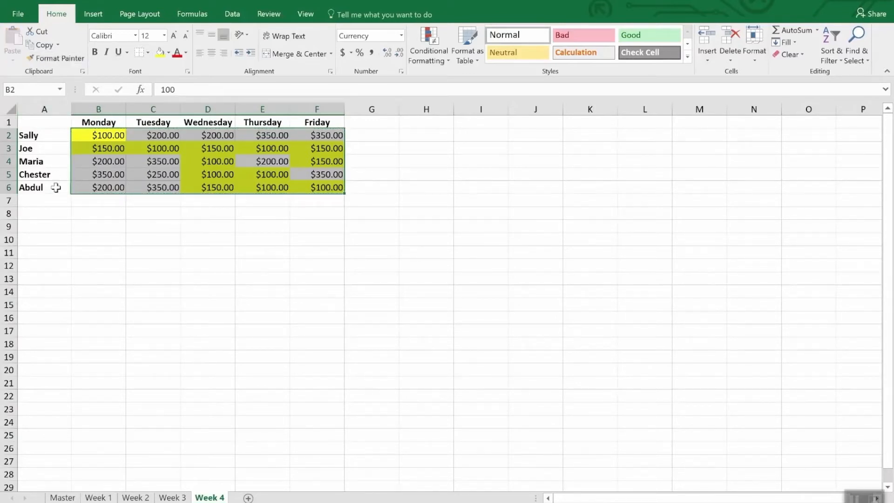
click(180, 499)
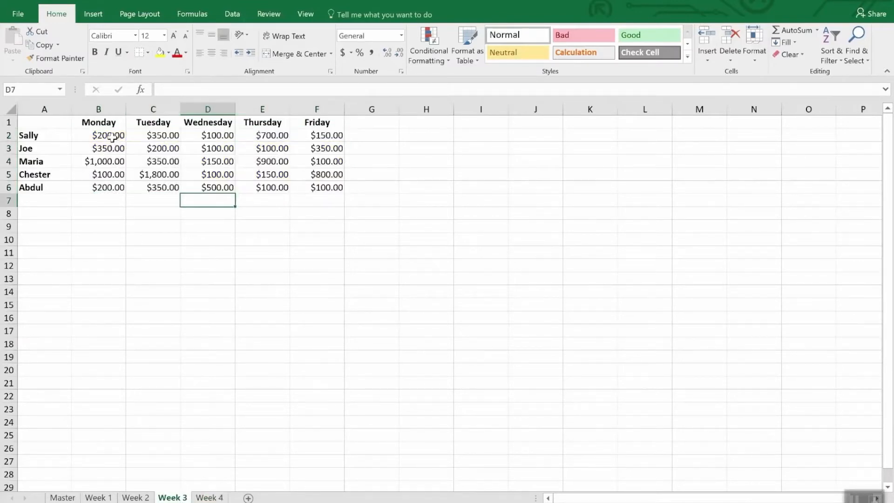
drag(122, 135, 320, 201)
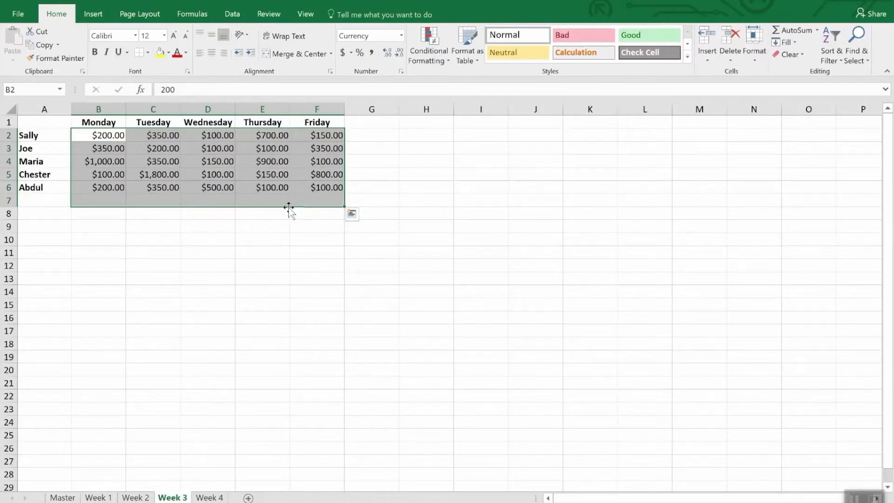
click(208, 498)
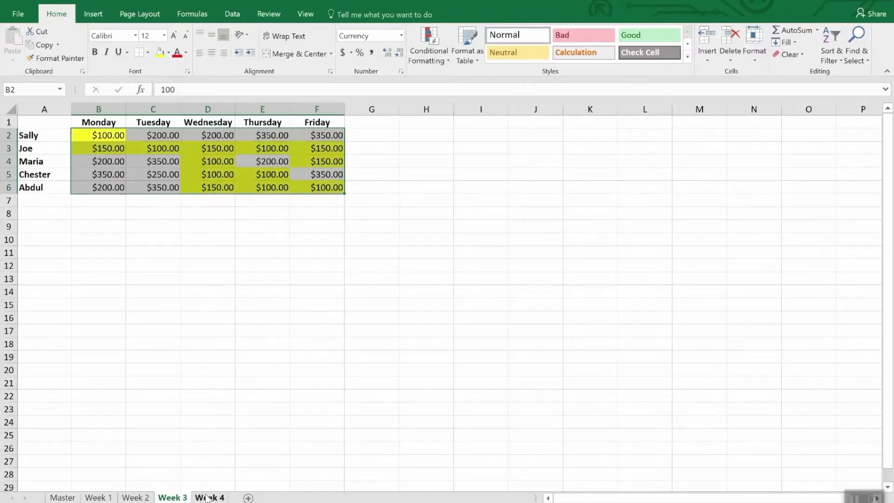
Lock Format Painter on the Week 4 figures for repeated use and paint their formatting onto B2:F6 of the Week 3 sheet
click(58, 61)
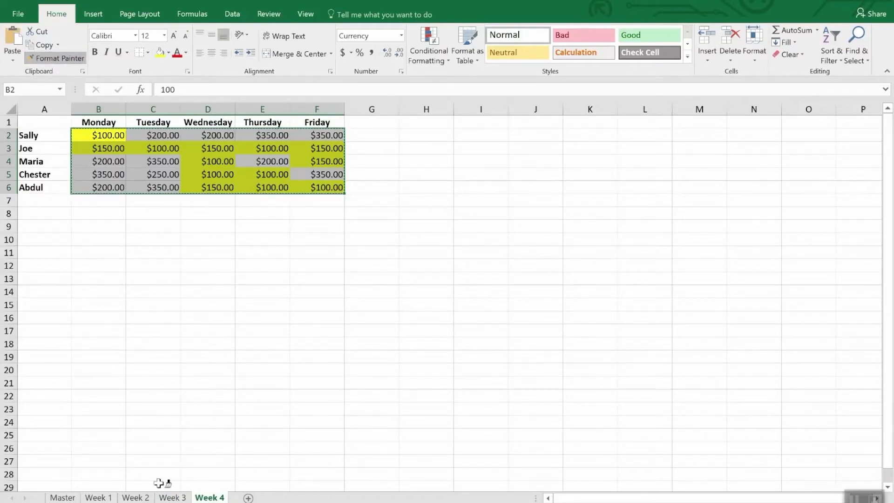
click(171, 498)
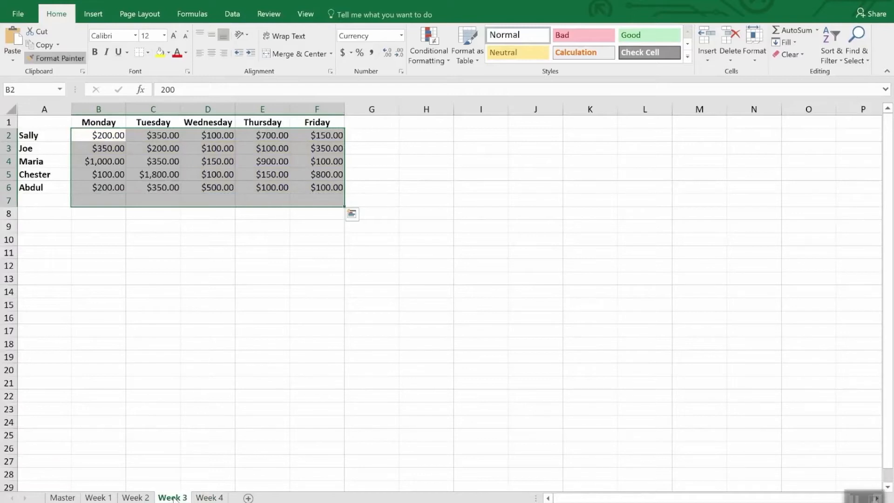
mouse_move(104, 136)
mouse_down()
mouse_move(193, 148)
mouse_move(323, 186)
mouse_up()
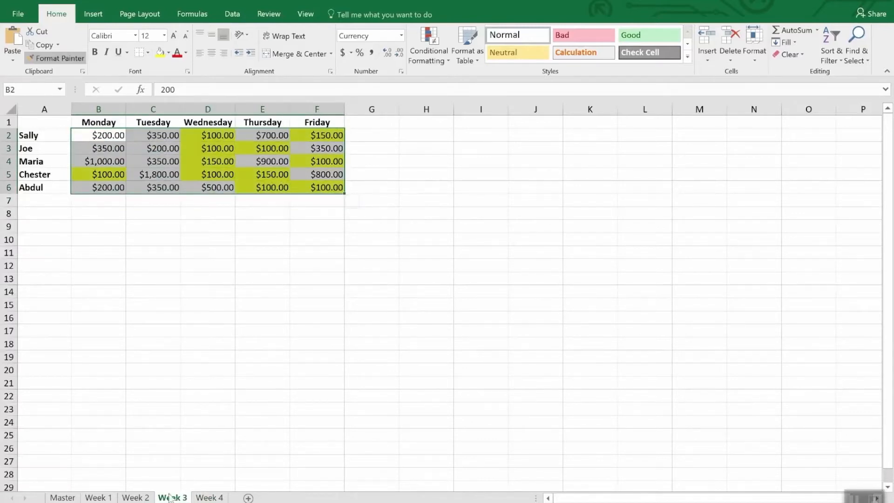
Paint the same conditional formatting onto B2:F6 of the Week 2 and Week 1 sheets
click(136, 497)
click(107, 136)
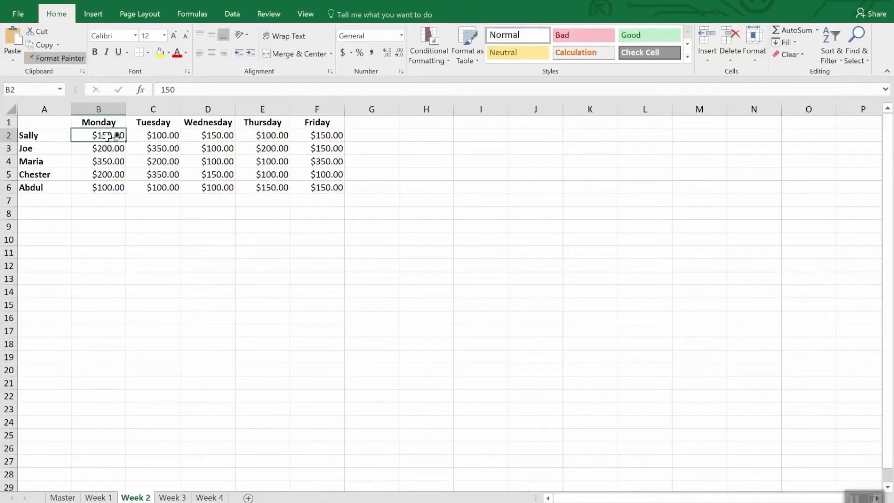
drag(107, 136, 338, 186)
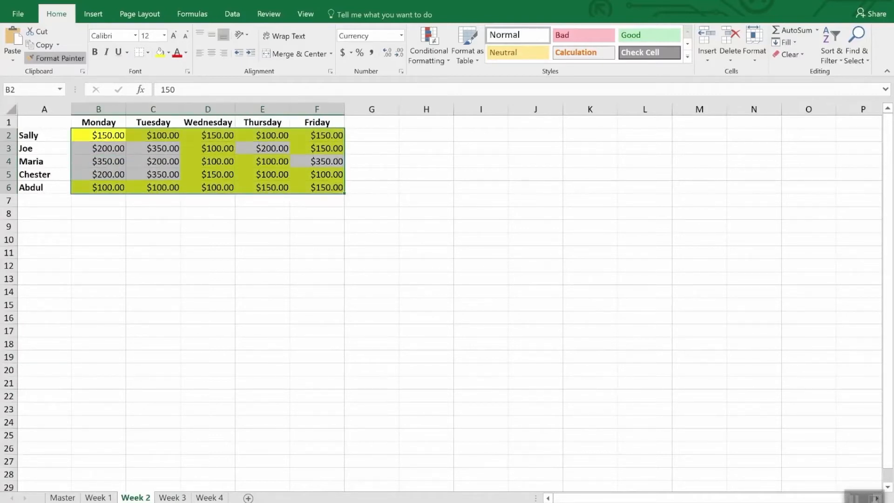
click(99, 498)
drag(109, 139, 316, 191)
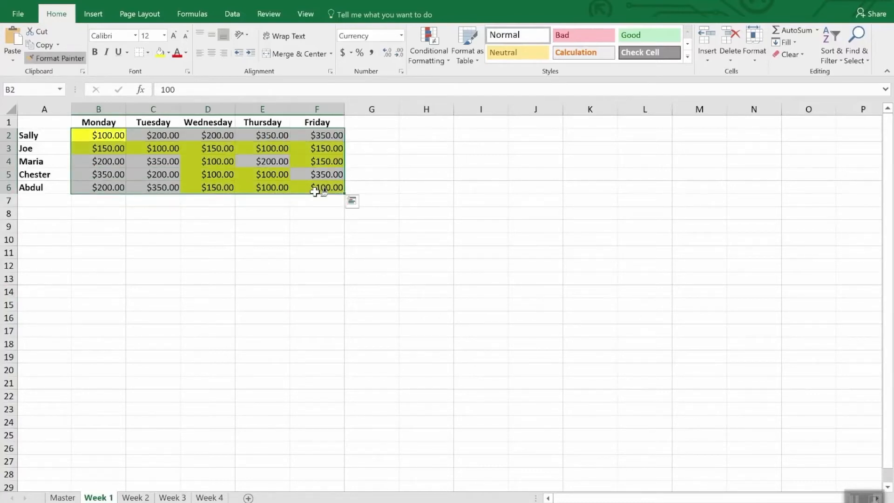
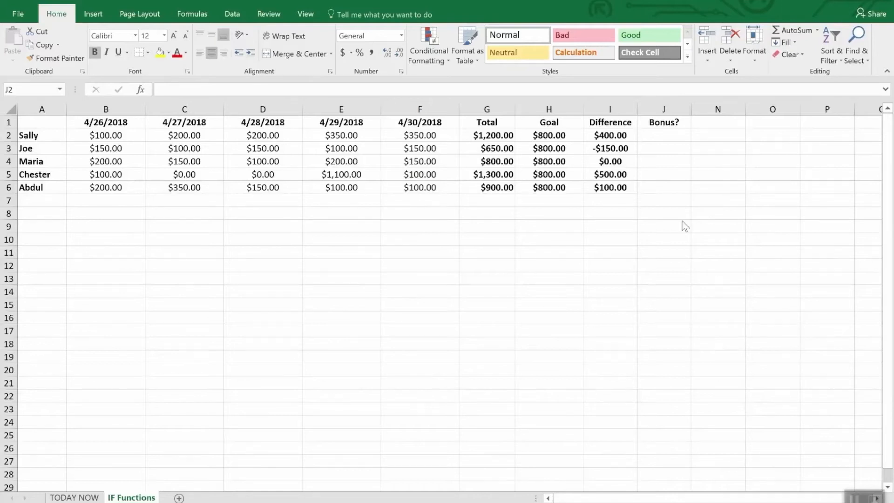
click(669, 136)
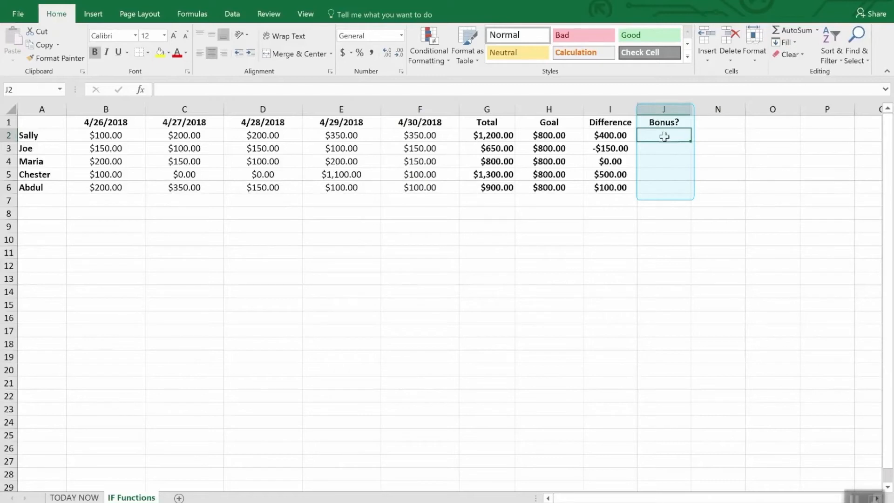
drag(663, 136, 668, 201)
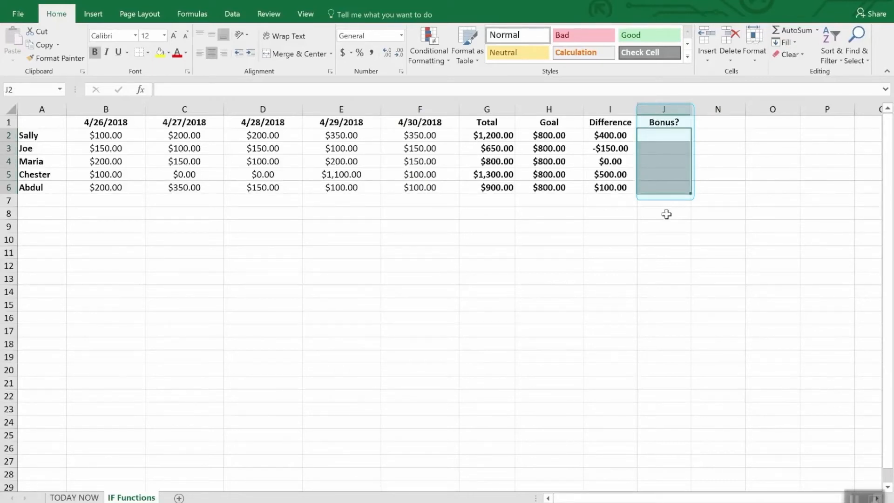
click(666, 213)
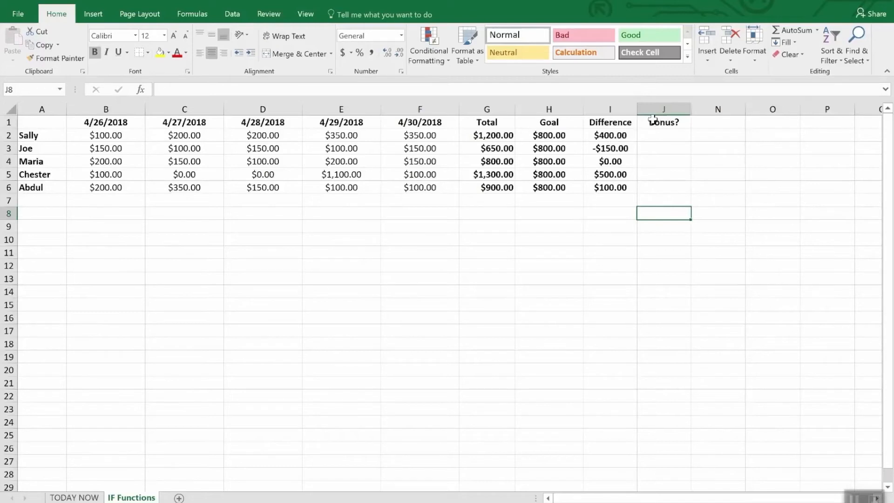
Start an IF formula in J2 of the Bonus? column with the logical test I2>0
click(666, 138)
text(=)
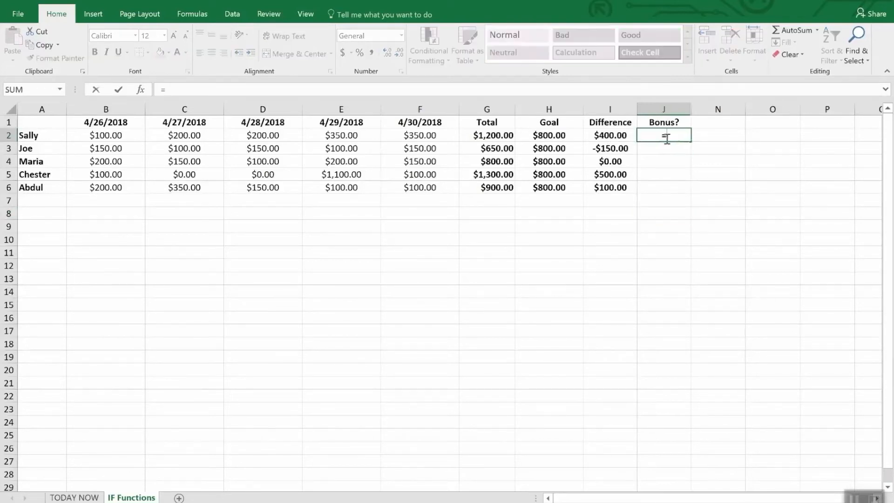
text(if)
key(Tab)
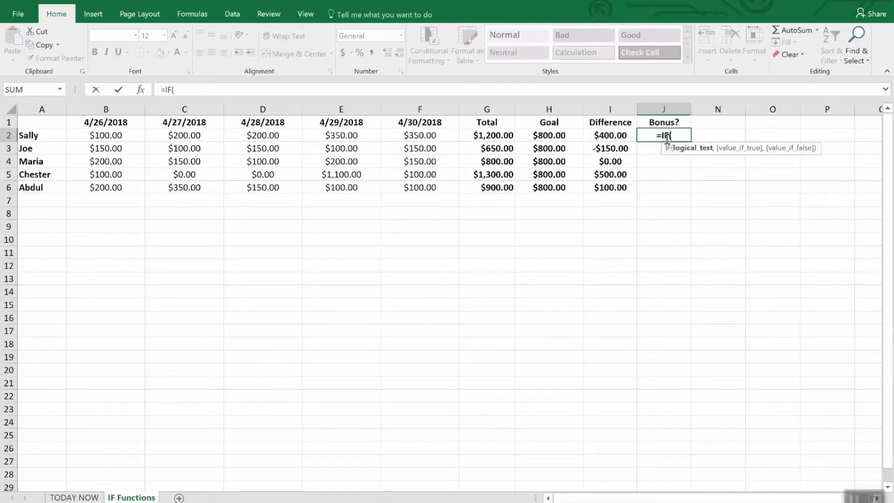
text(i2)
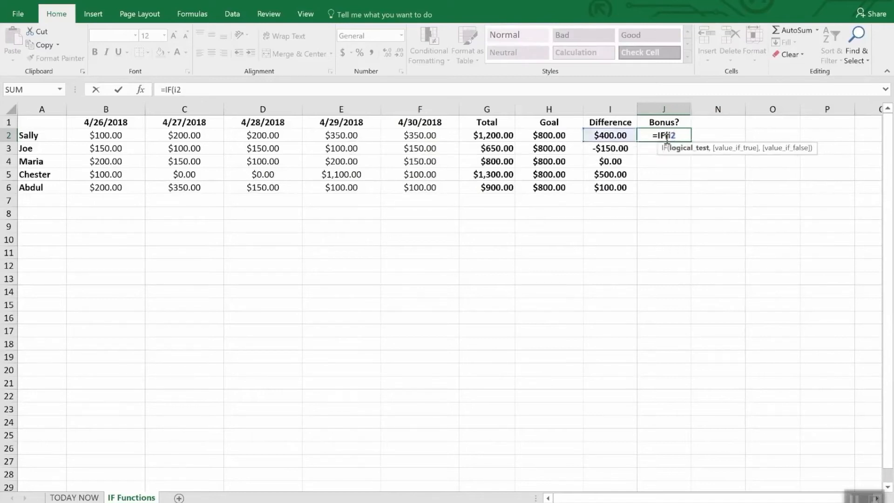
text(>)
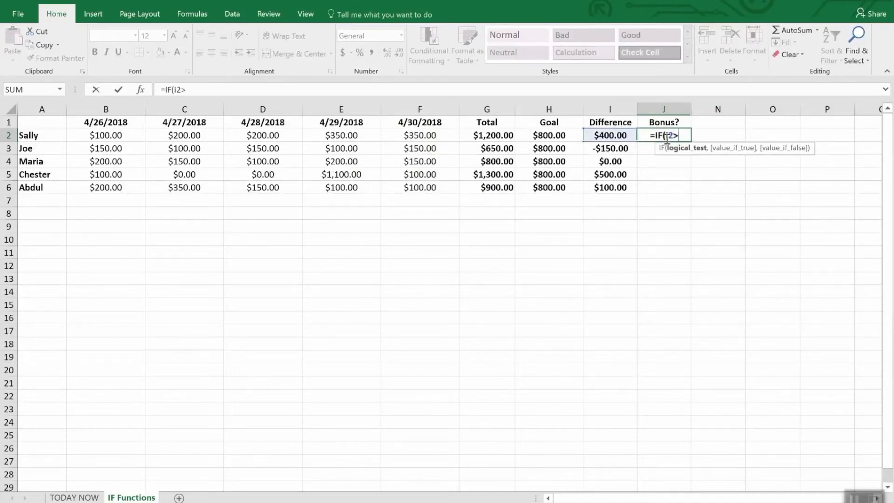
text(0,)
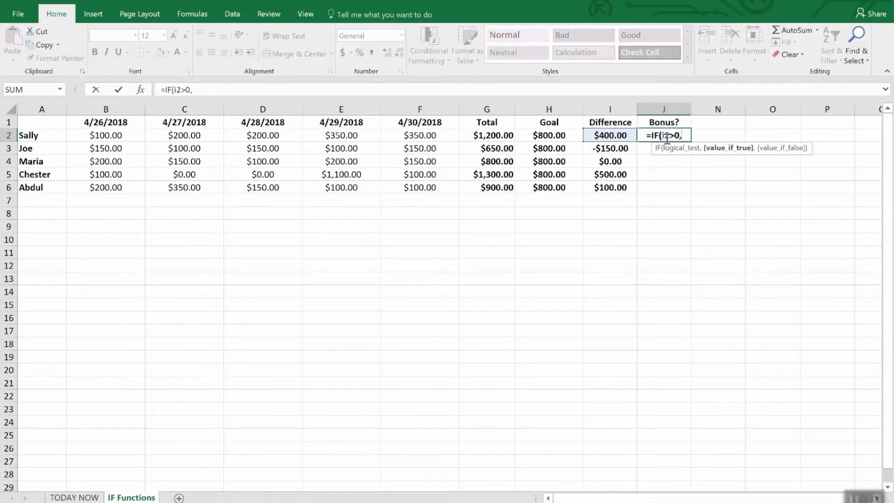
text("Y)
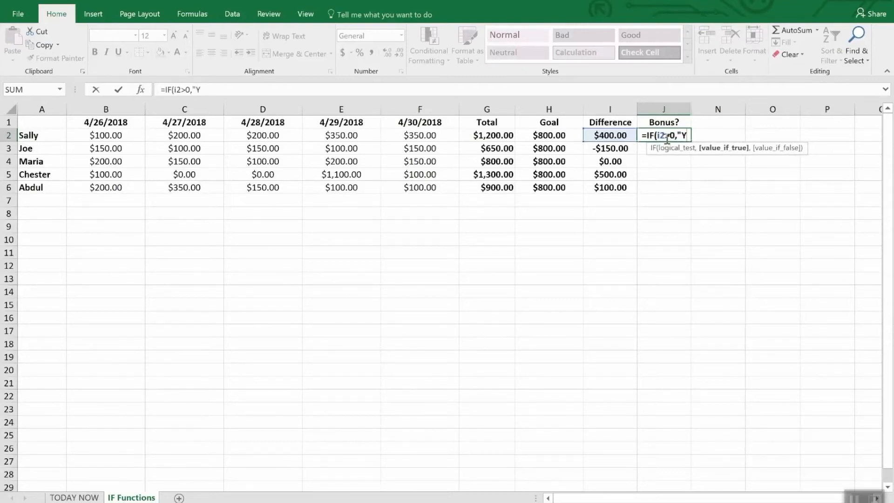
text(es")
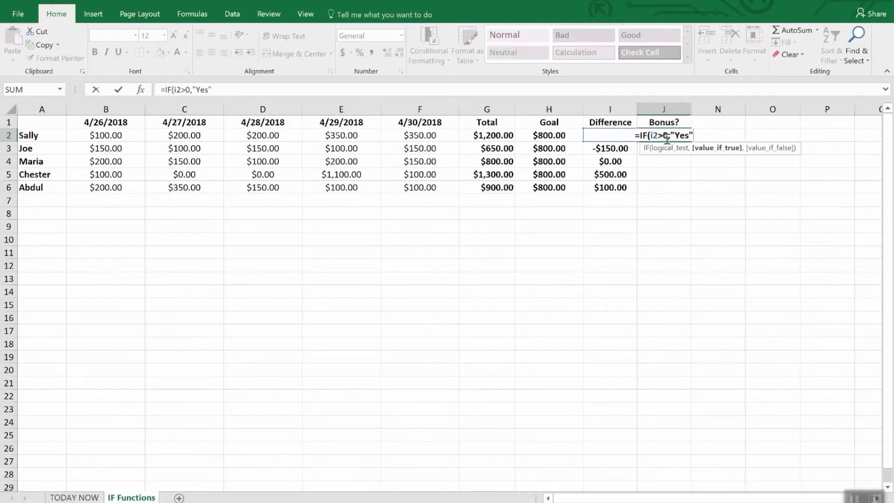
text(,)
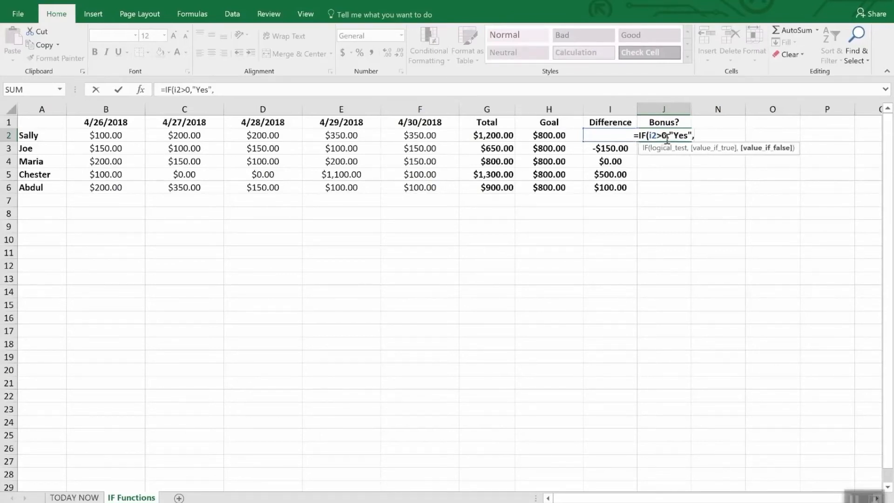
text(No)
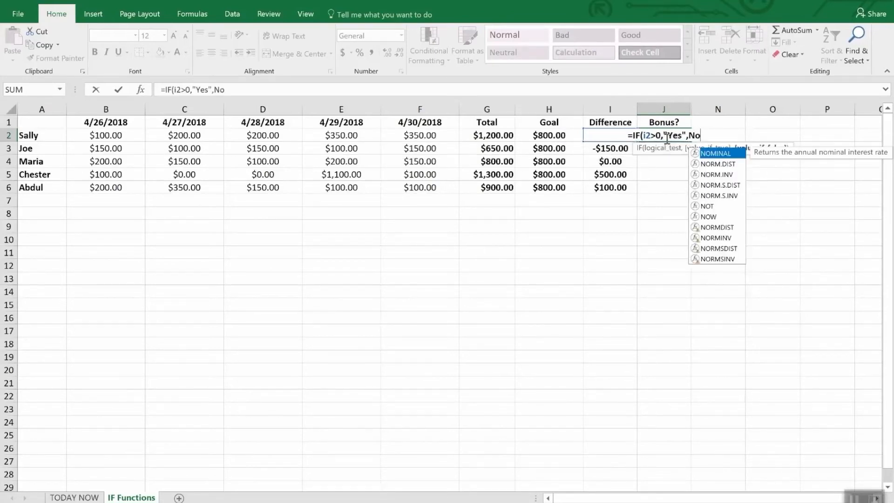
Complete the J2 formula so it returns "Yes" when the test is true and "No" when it is false
key(BackSpace)
key(BackSpace)
text("N)
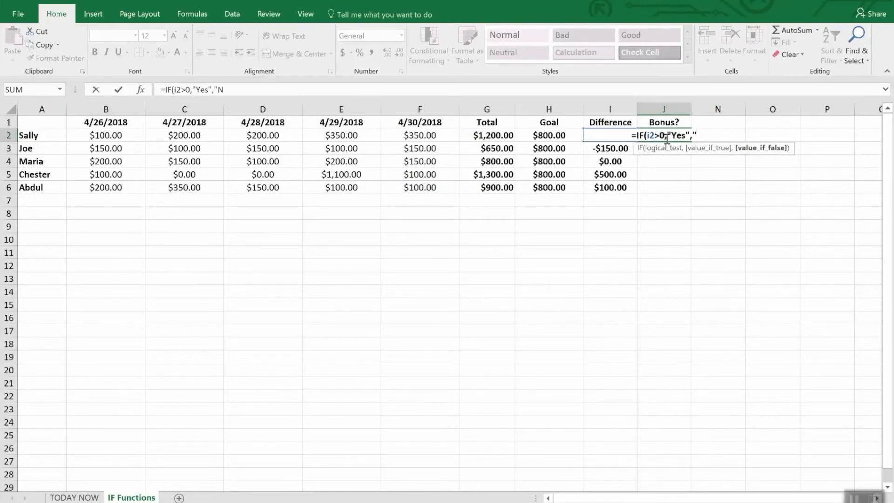
text(o")
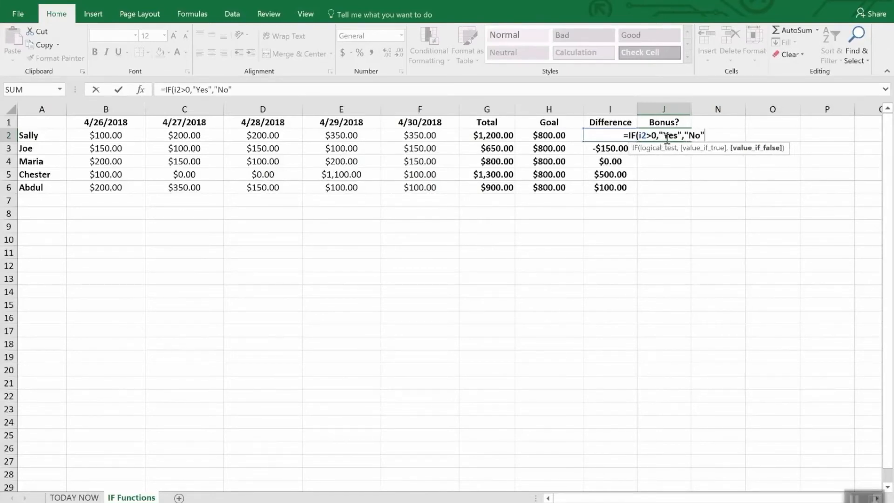
text())
key(Return)
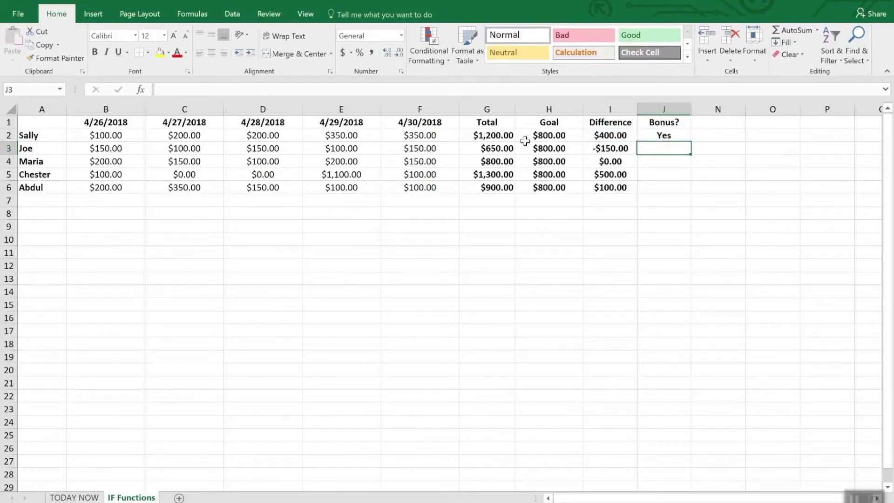
Fill the Bonus? formula from J2 down through J6
click(677, 179)
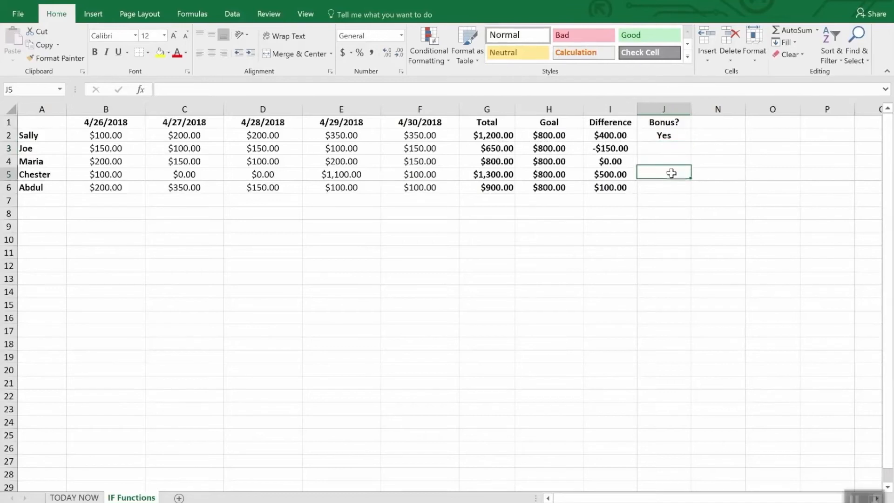
click(664, 136)
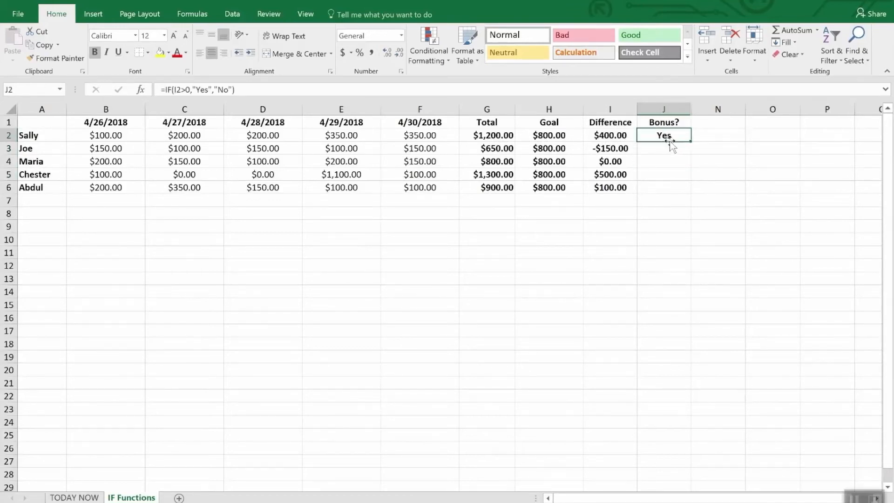
drag(690, 141, 691, 193)
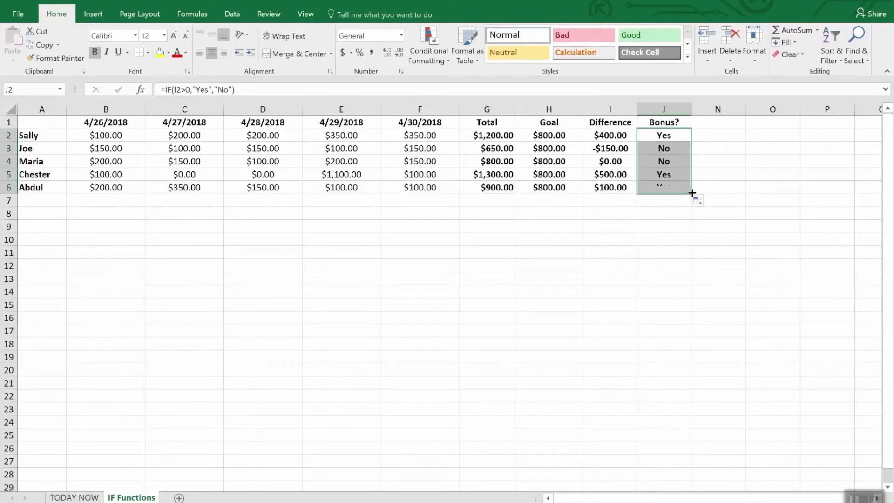
click(678, 224)
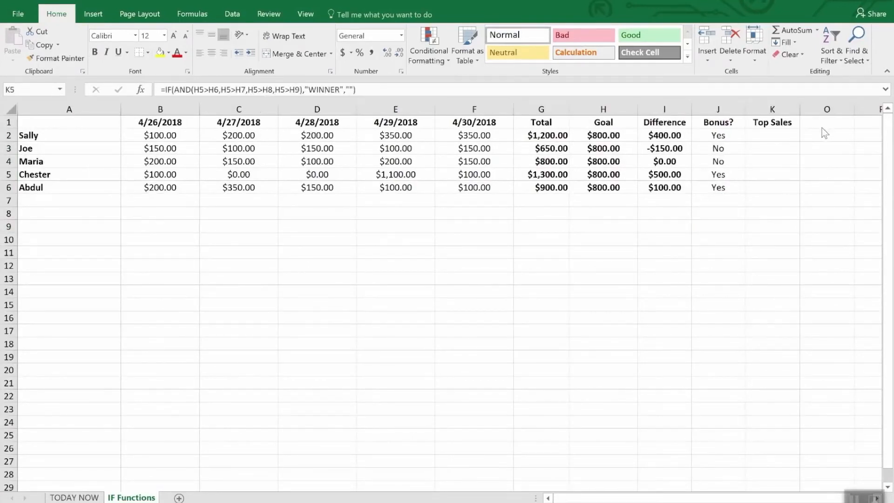
Replace the Top Sales formula in K5 with an IF formula whose nested AND tests I5>I2 and I5>I3
click(774, 123)
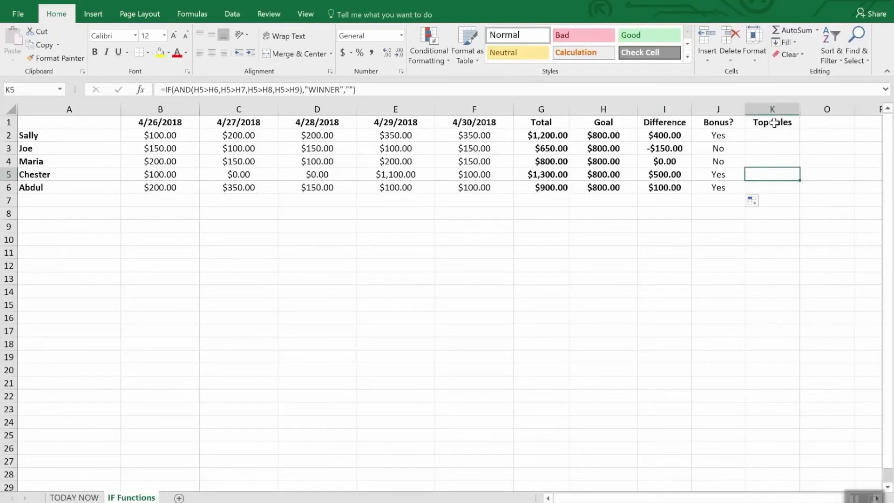
click(774, 123)
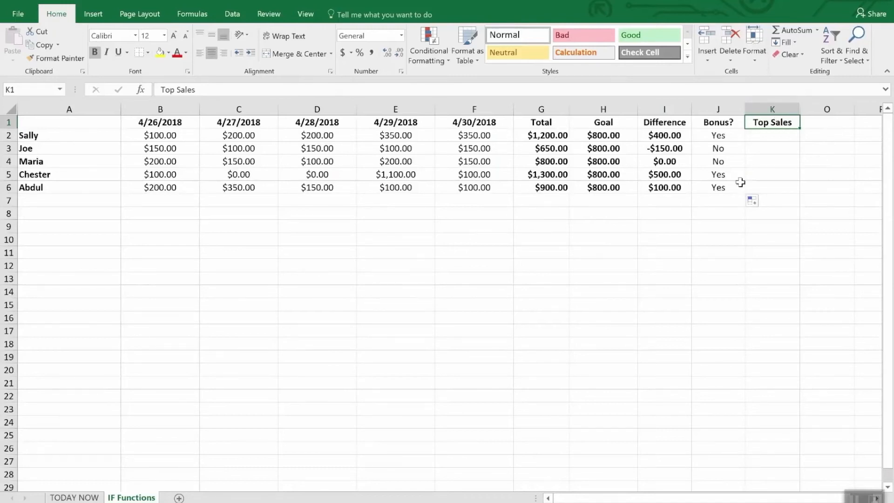
click(762, 177)
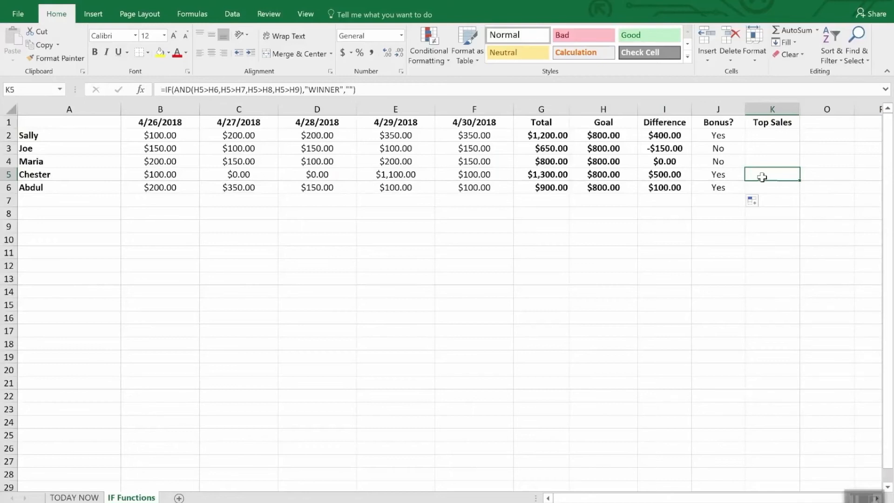
double_click(761, 177)
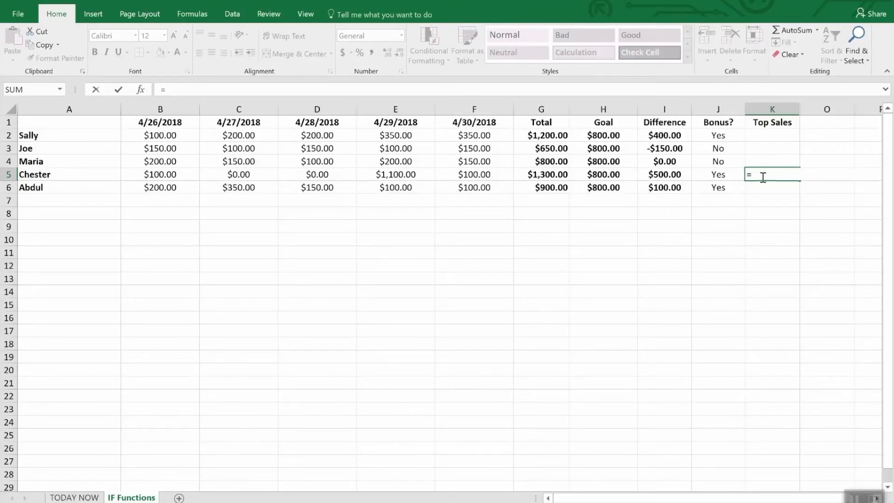
text(IF()
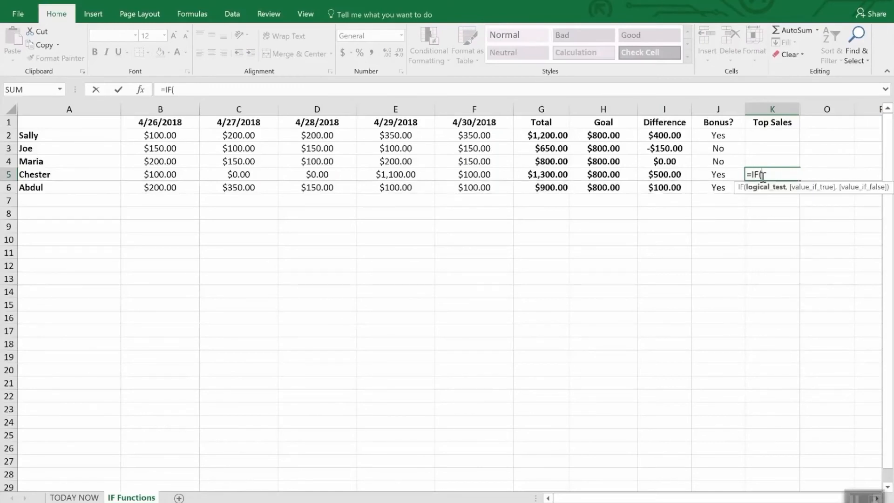
text(and()
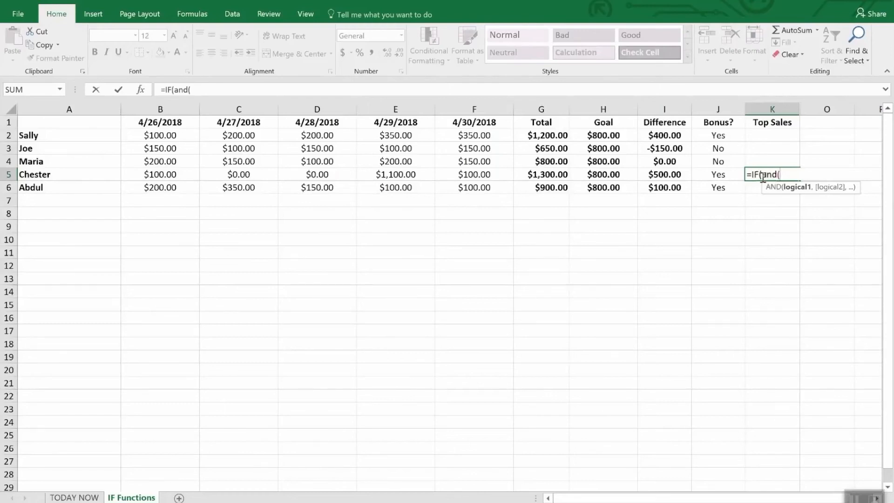
text(i5)
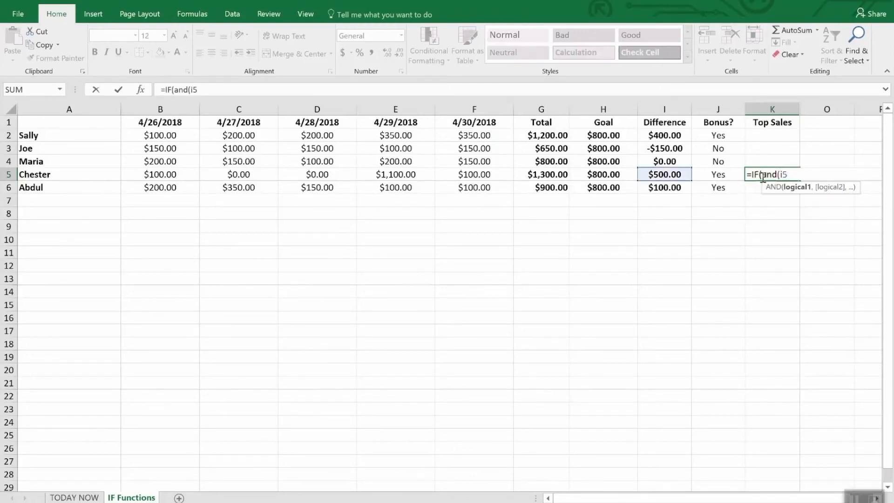
text(>i2,I)
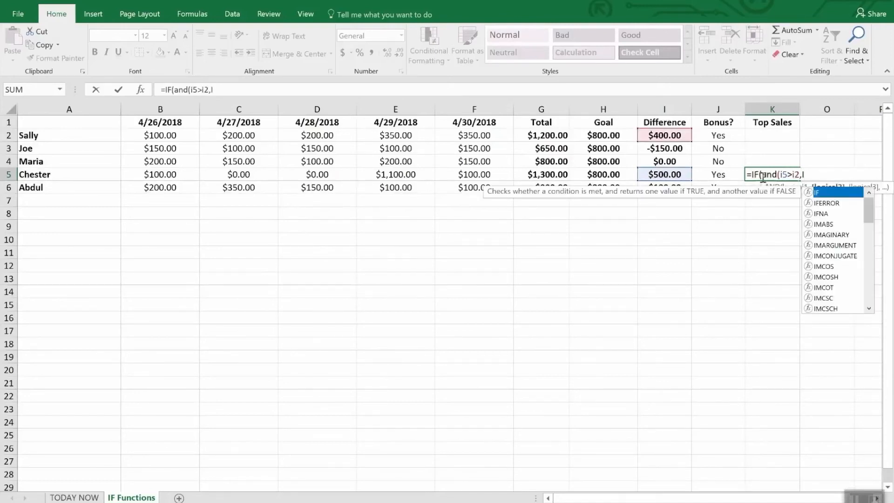
text(5>)
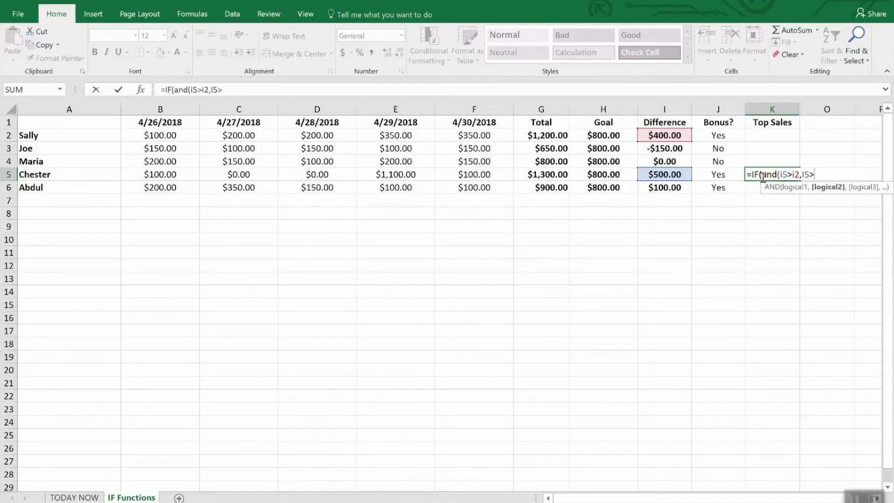
text(i3,I)
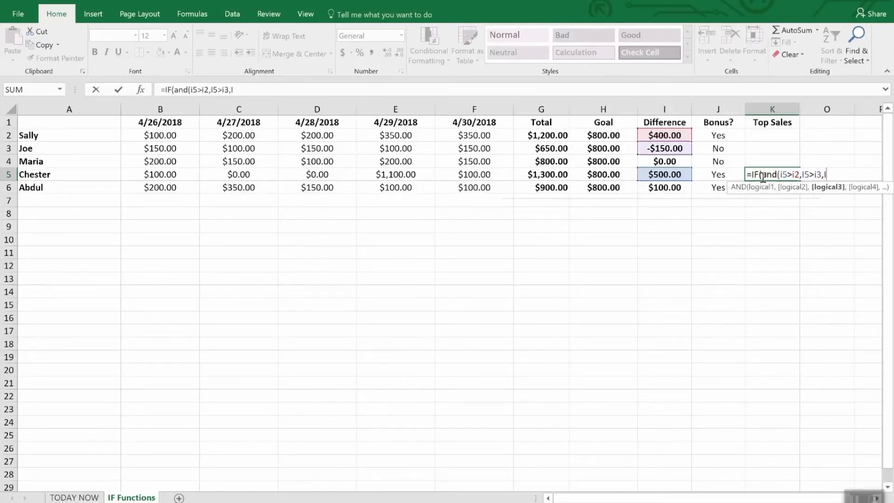
text(6)
Add the tests I5>I4 and I5>I6 to the nested AND in the K5 Top Sales formula and close the AND
key(BackSpace)
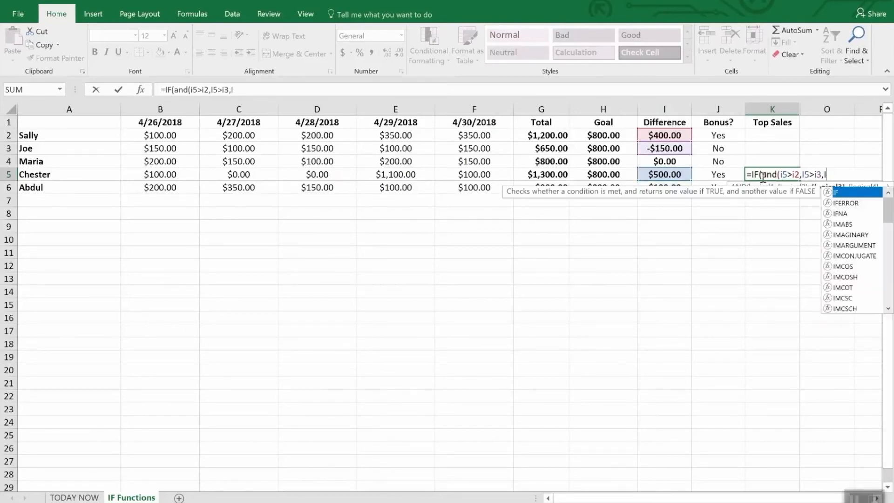
text(4)
key(BackSpace)
text(5>i4))
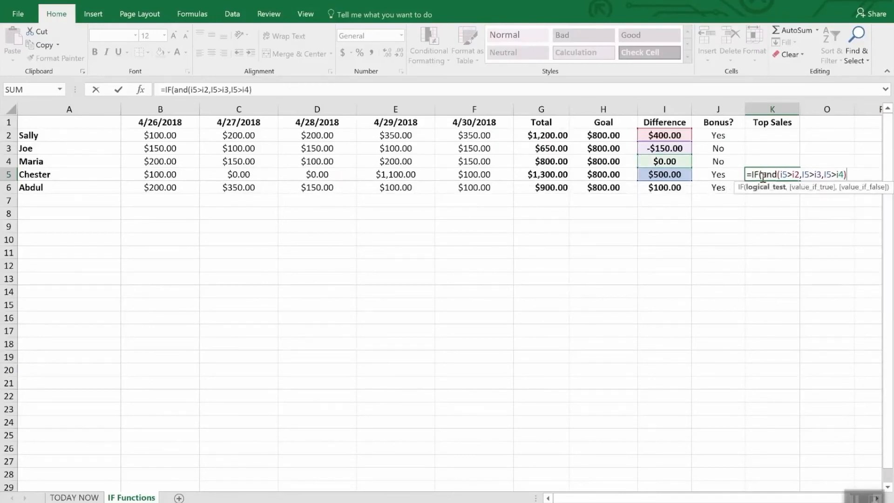
key(BackSpace)
text(,I5>)
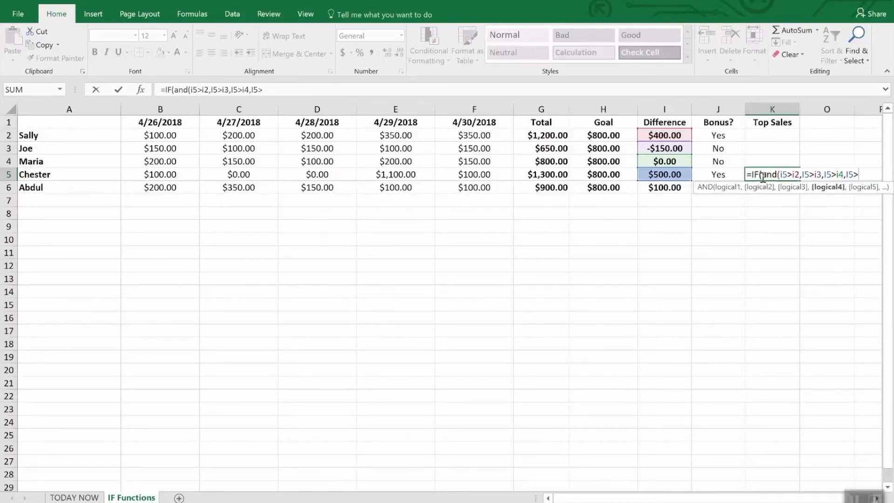
text(i6),)
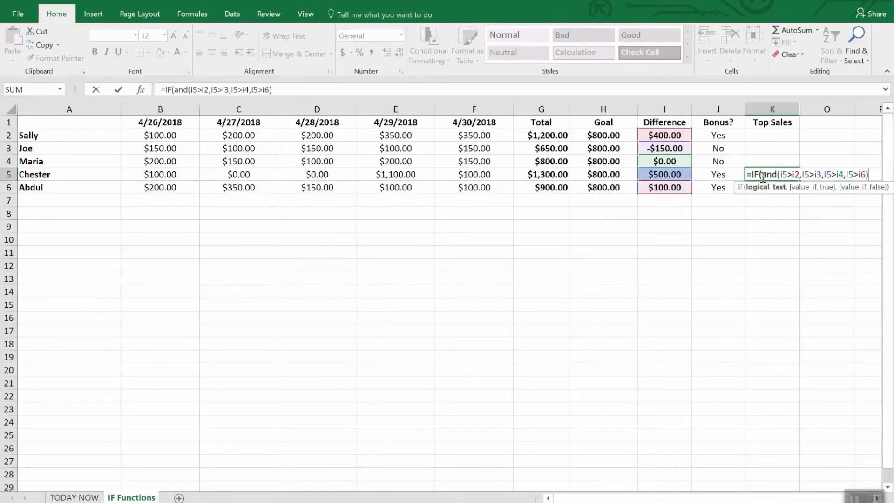
text("W)
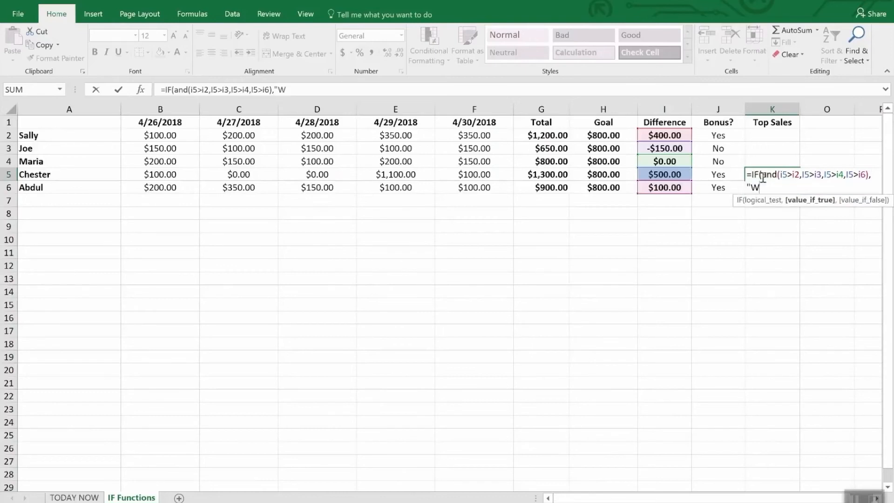
text(INNER",)
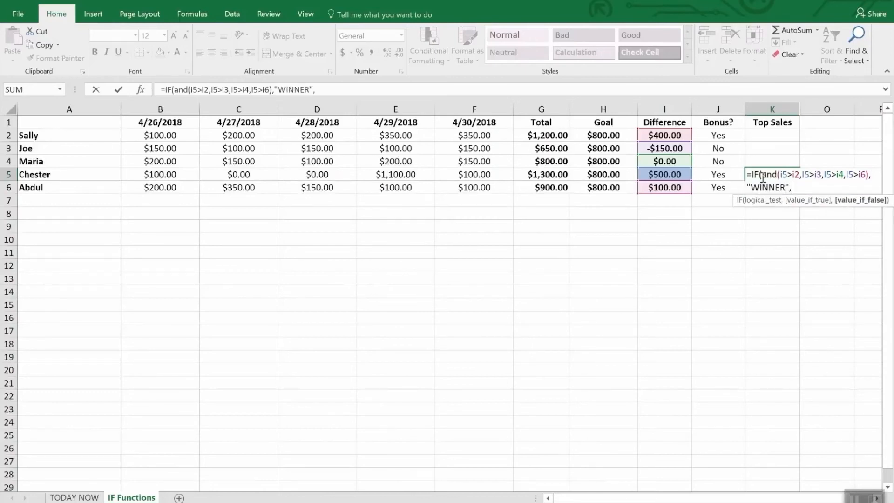
text(""))
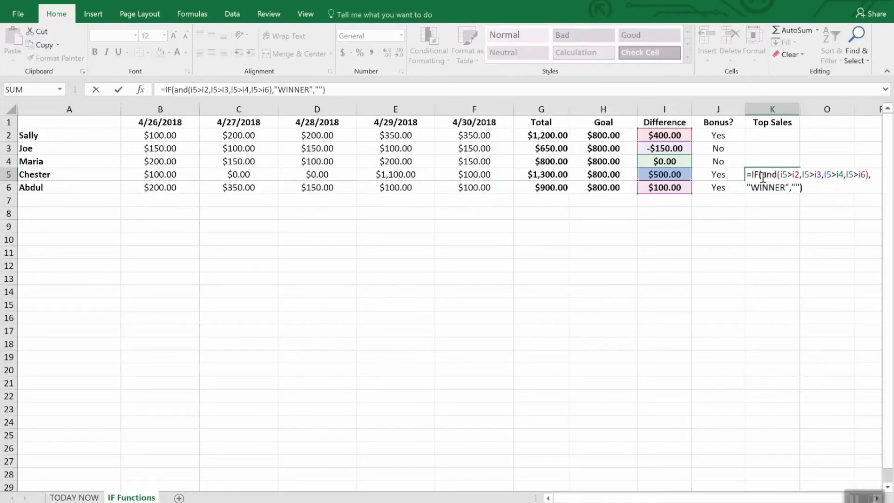
Complete the K5 formula so it returns "WINNER" when all tests are true and an empty string otherwise
key(Return)
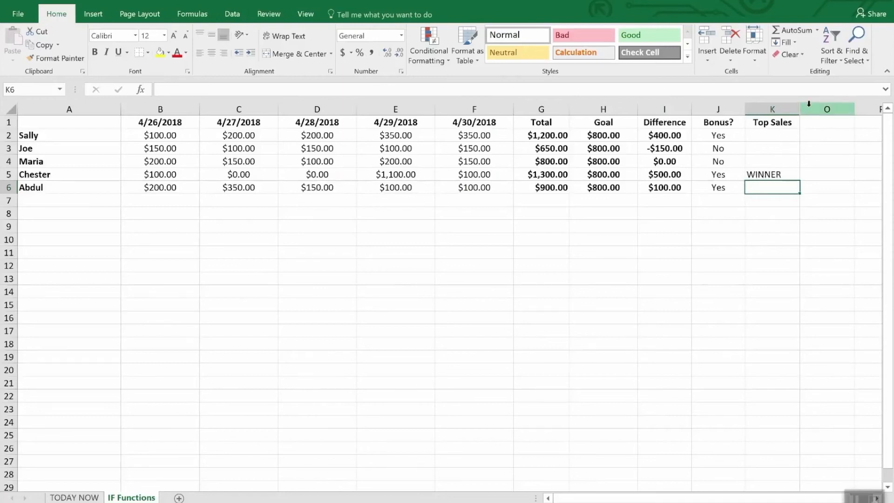
Unhide the hidden columns between K and O
drag(792, 109, 802, 107)
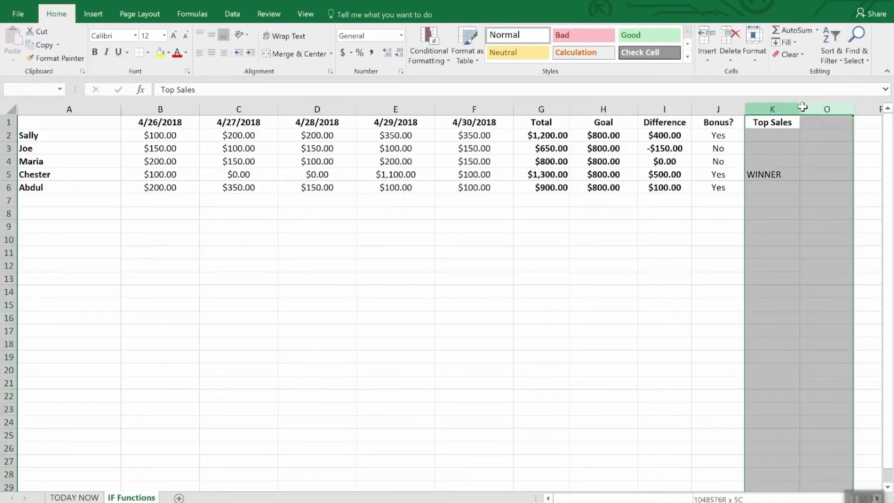
right_click(802, 107)
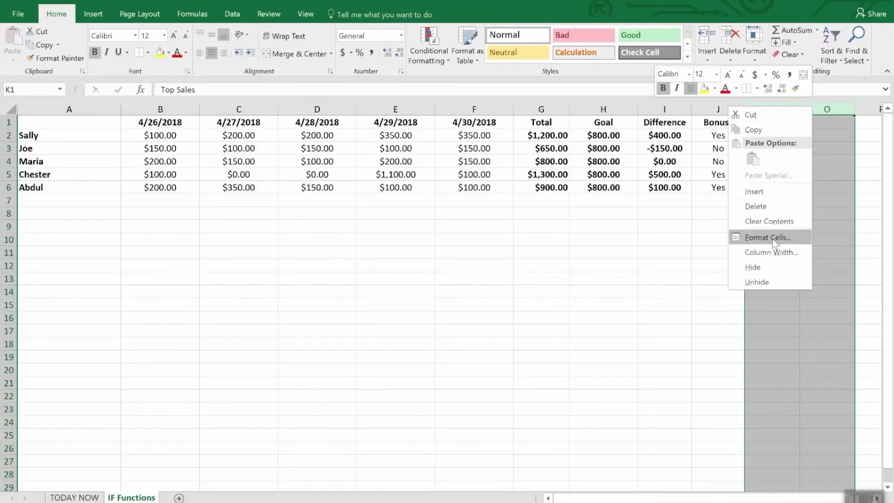
click(767, 279)
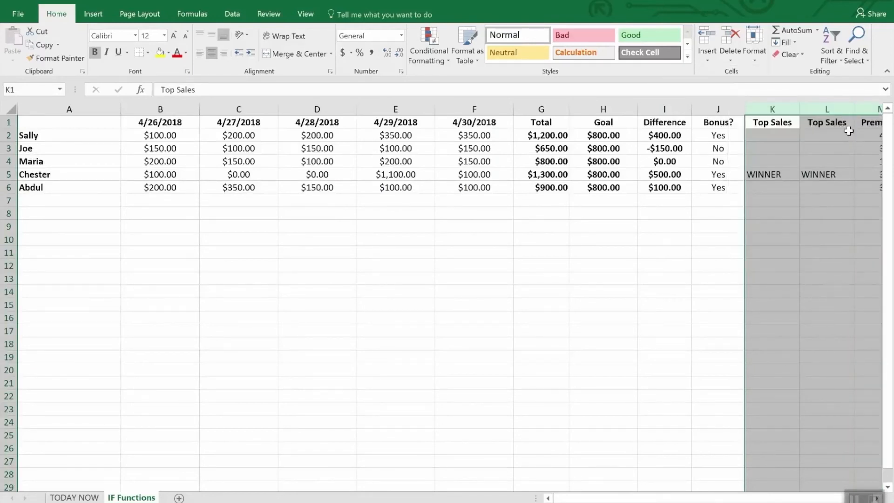
click(813, 225)
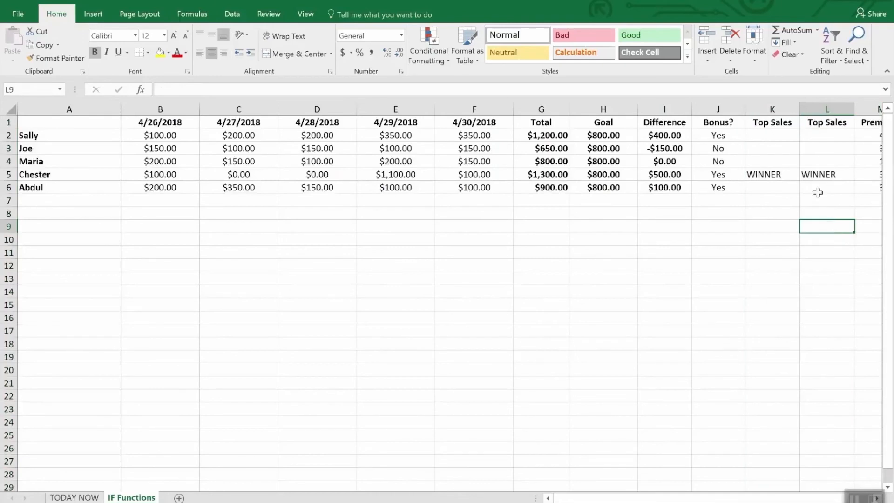
Compare the IF/AND formulas in L2, L3 and K5 of the two Top Sales columns
click(821, 135)
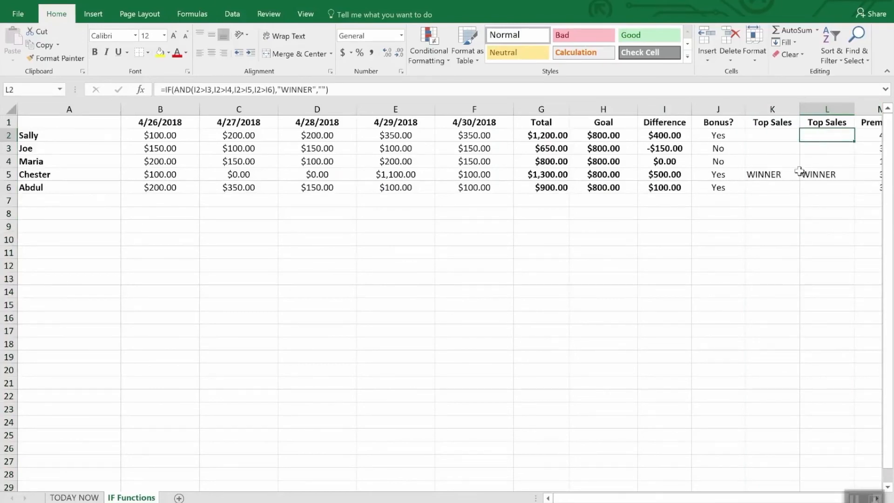
click(785, 176)
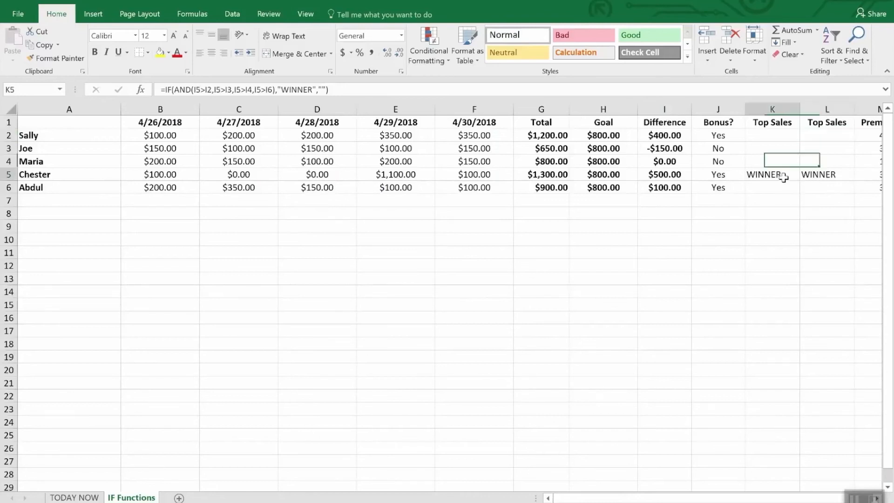
click(822, 135)
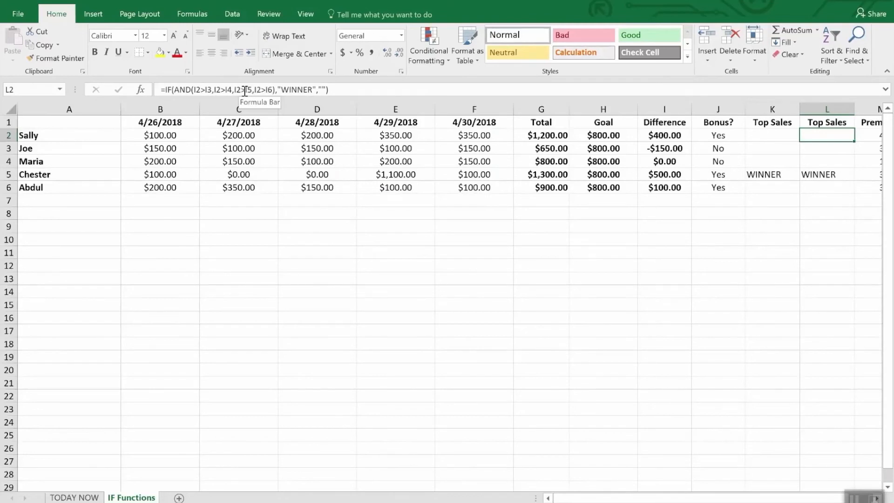
click(815, 148)
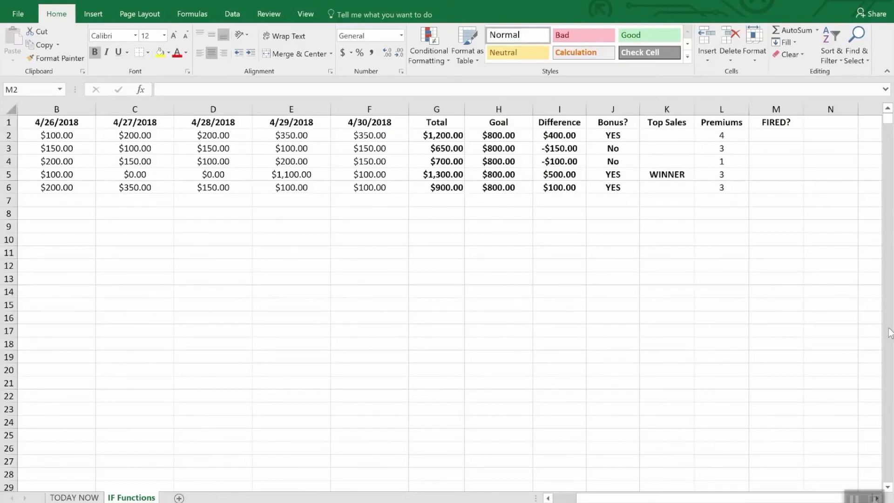
Start an IF formula with a nested OR function in M2 of the FIRED? column
click(781, 138)
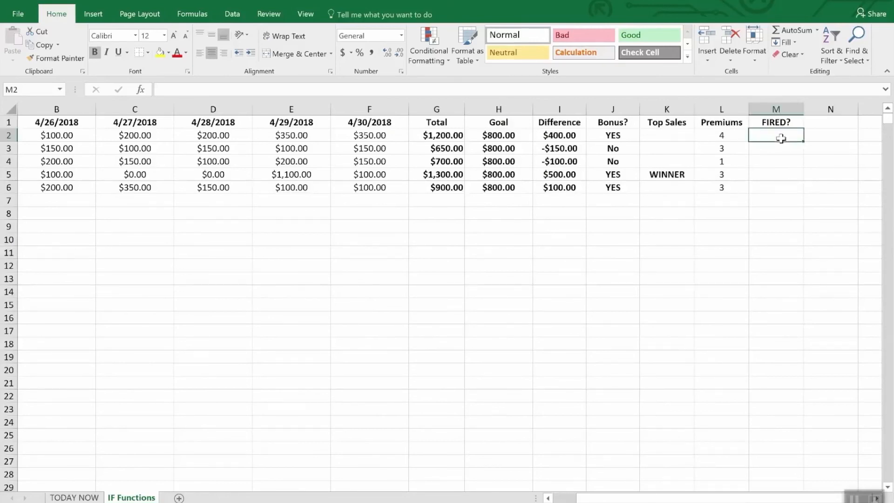
text(=if)
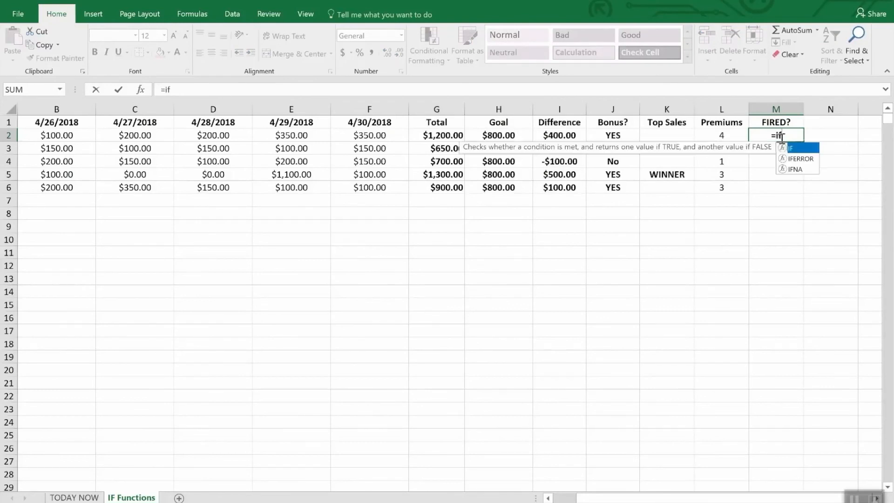
text(90)
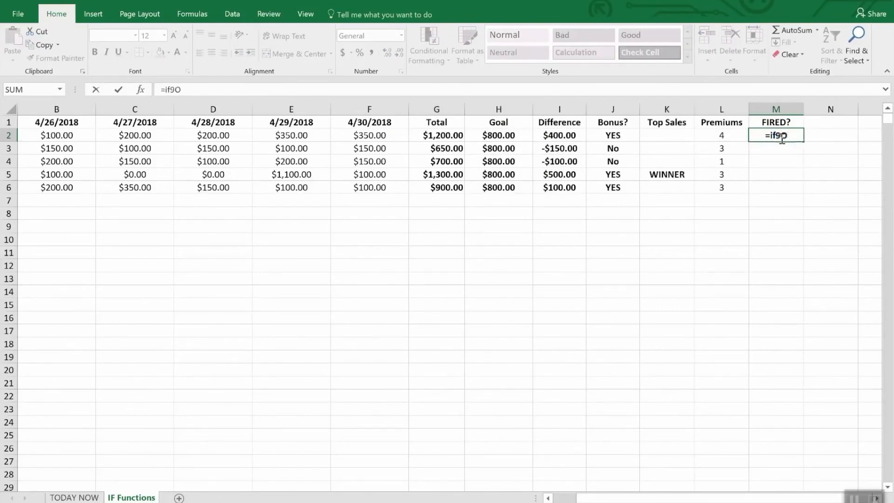
key(BackSpace)
key(BackSpace)
text((or)
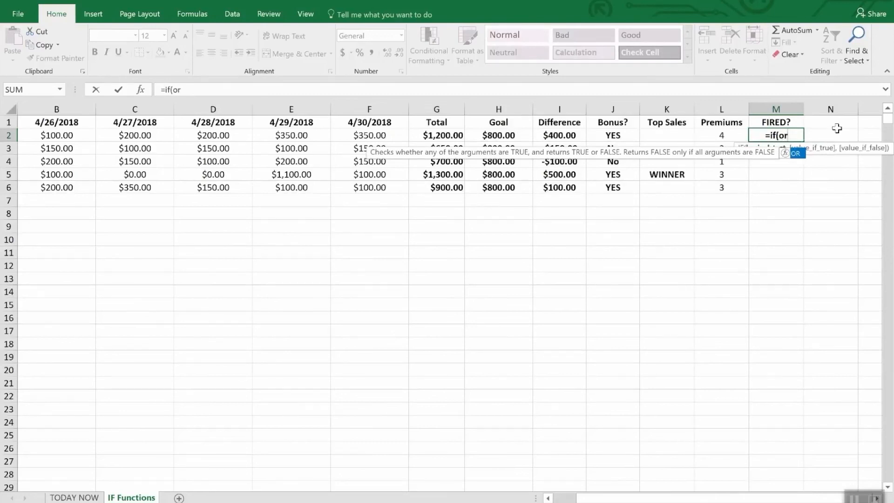
text(()
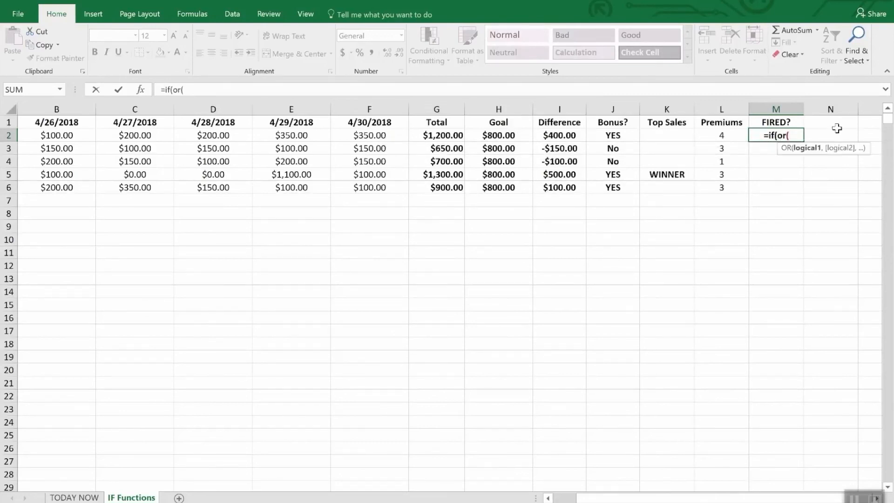
text(i2)
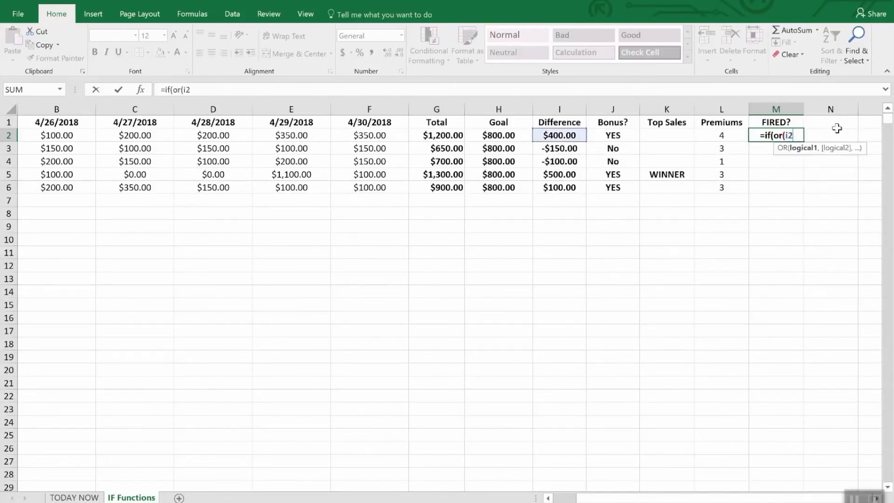
text(>)
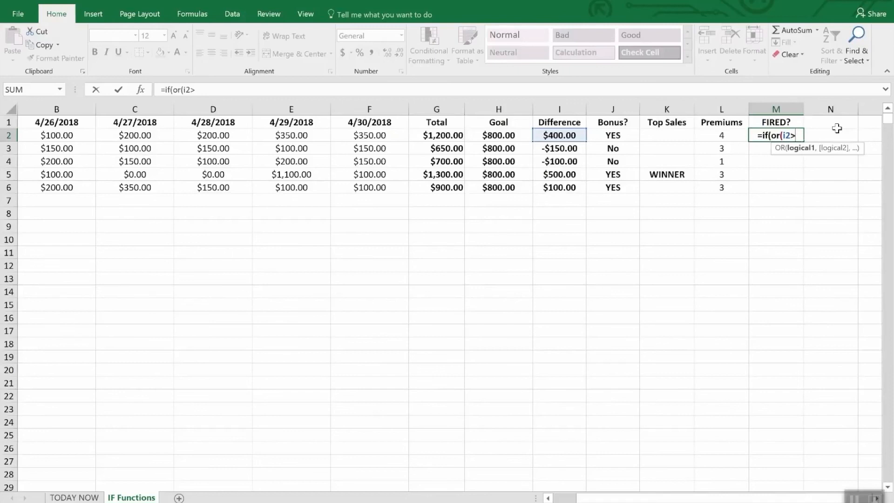
text(=)
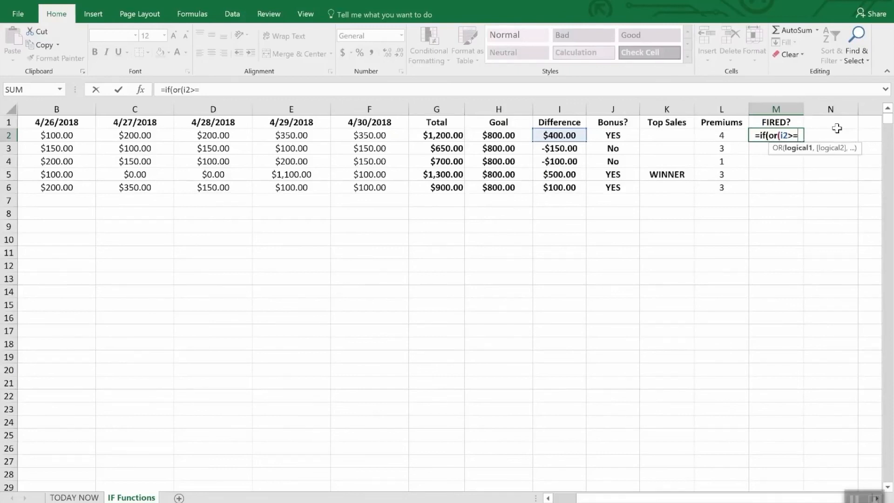
text(0,)
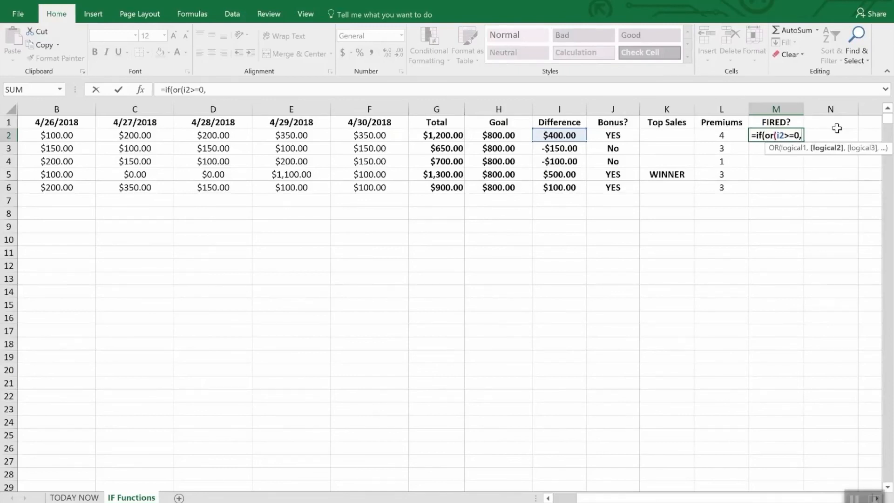
text(l)
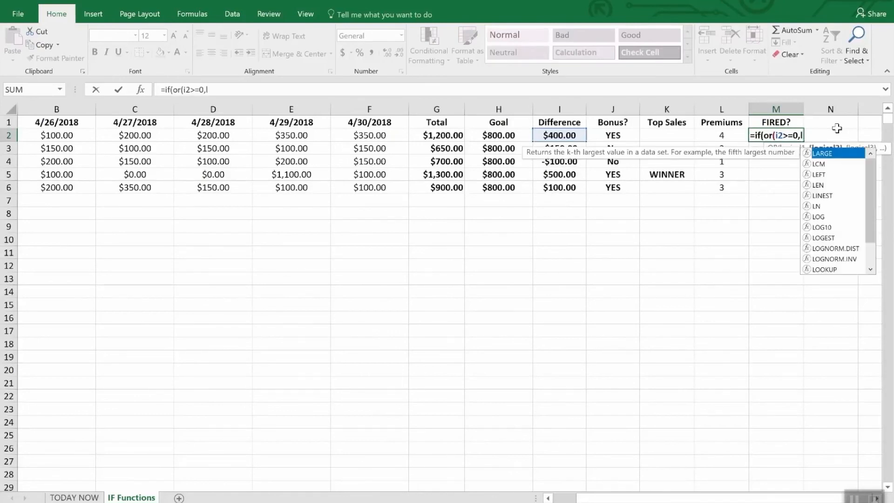
text(2>)
text(2)")
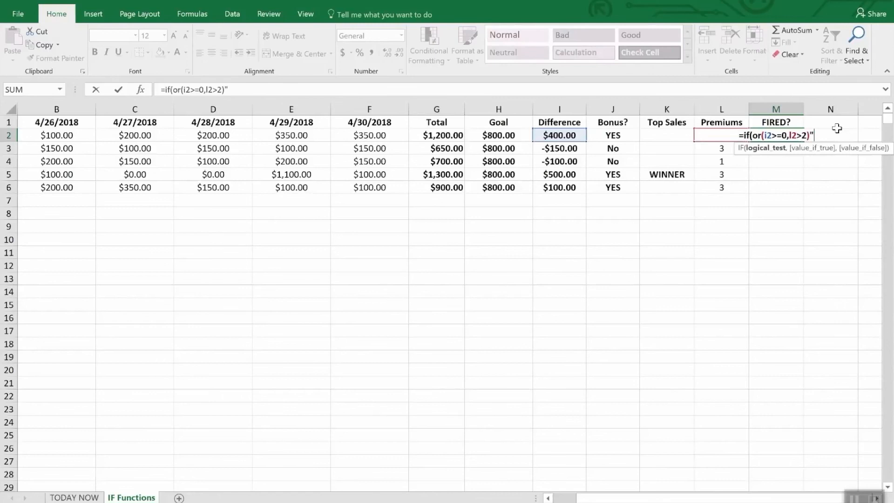
Enter the OR tests I2>=0 and L2>2 in the M2 formula and close the OR
key(BackSpace)
text(,)
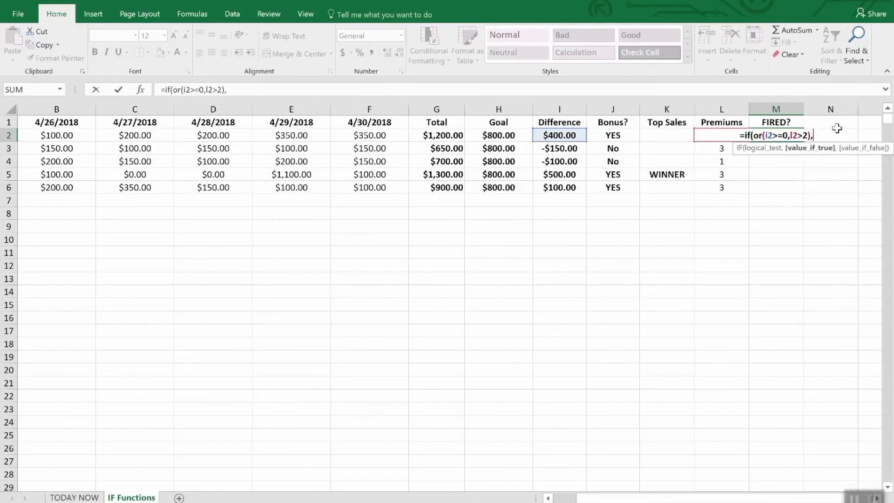
text("Sa)
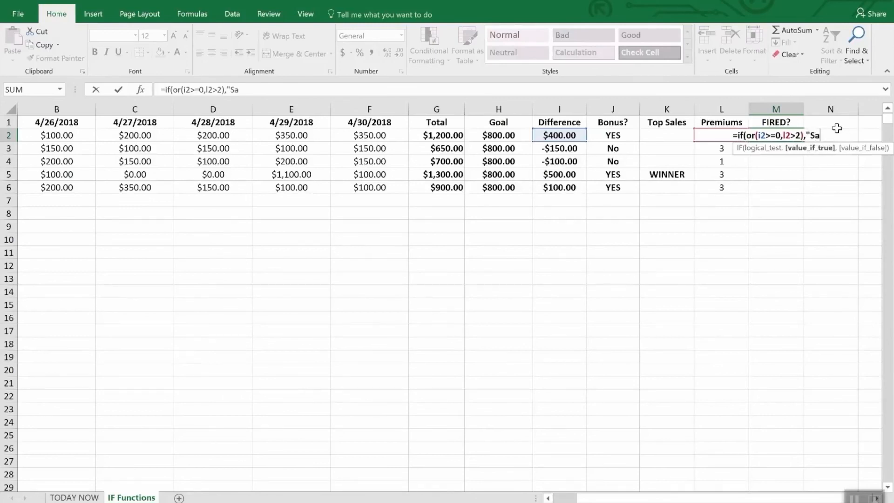
text(fe",)
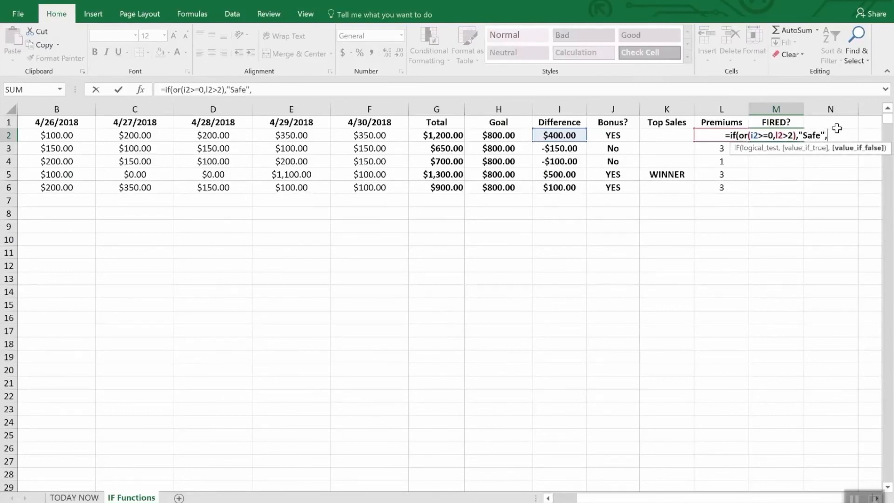
text("FIRED")
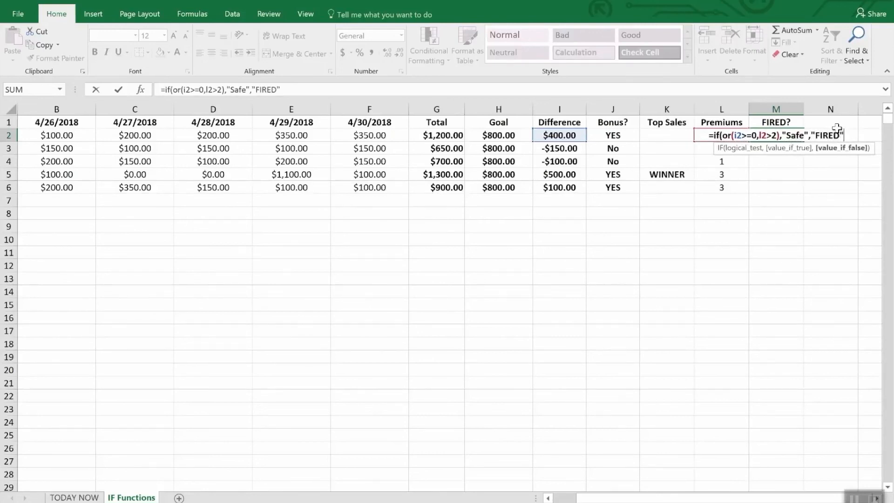
text())
Complete the M2 formula so it returns "Safe" when either test is true and "FIRED" otherwise
key(Return)
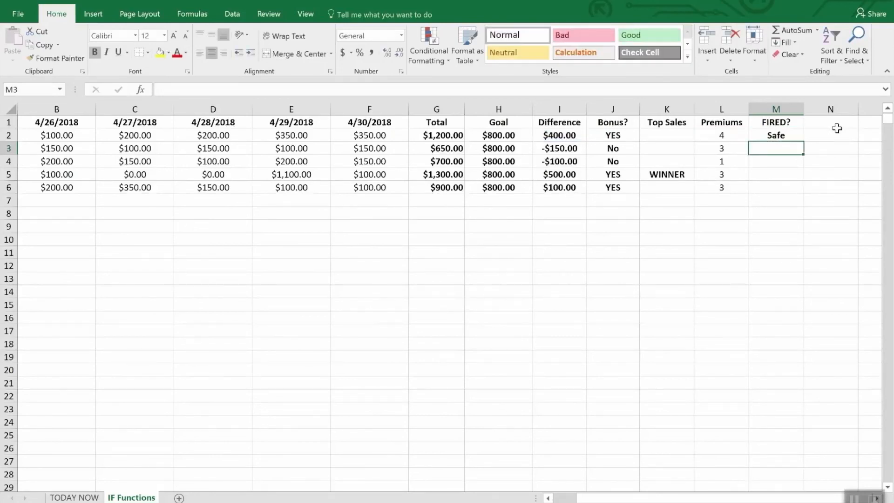
Fill the FIRED? formula from M2 down through M6 and check row 4's Difference and Premiums cells
key(Down)
key(Up)
key(Up)
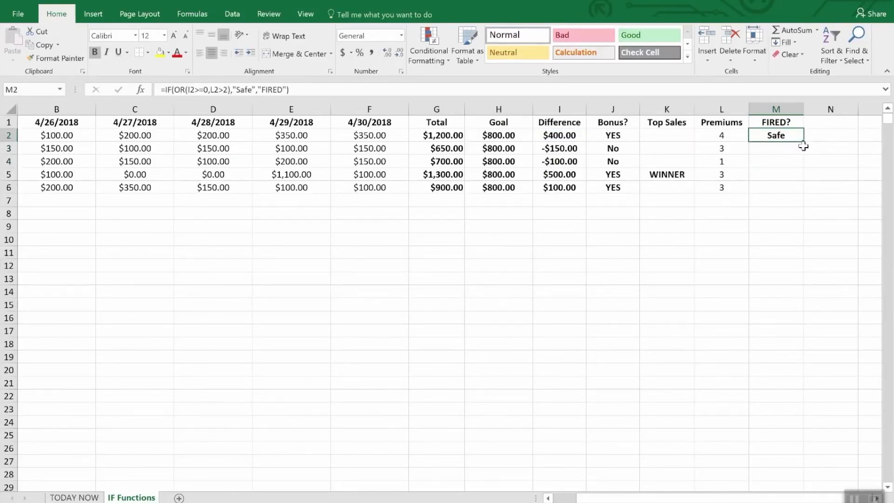
drag(800, 139, 798, 189)
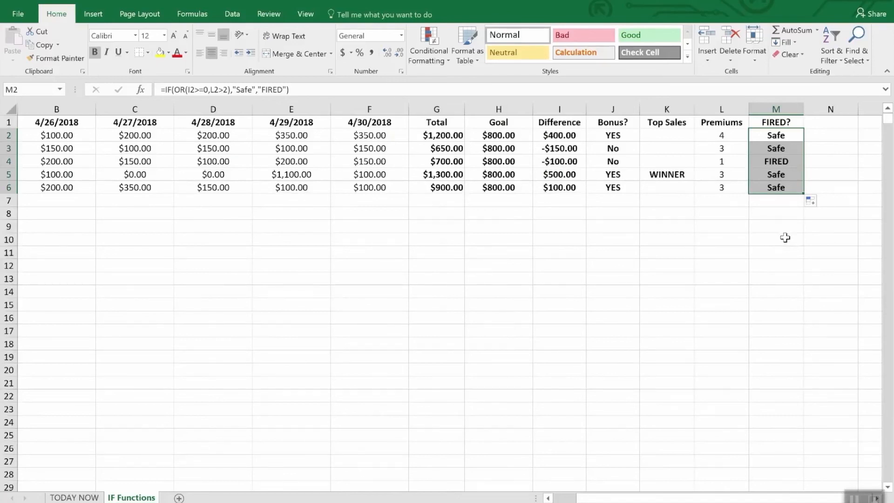
click(557, 162)
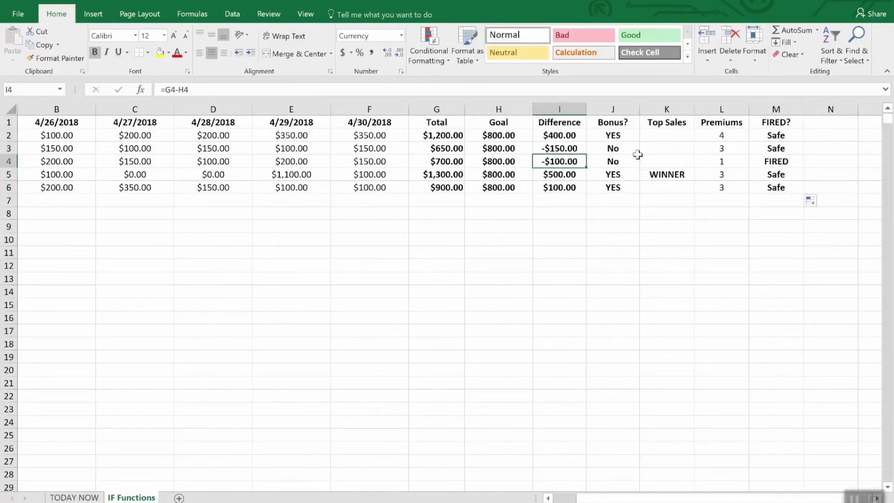
click(725, 160)
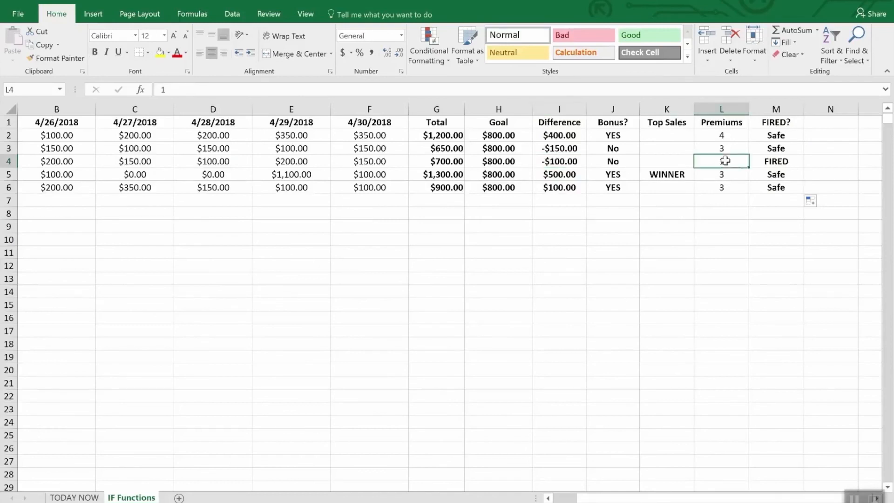